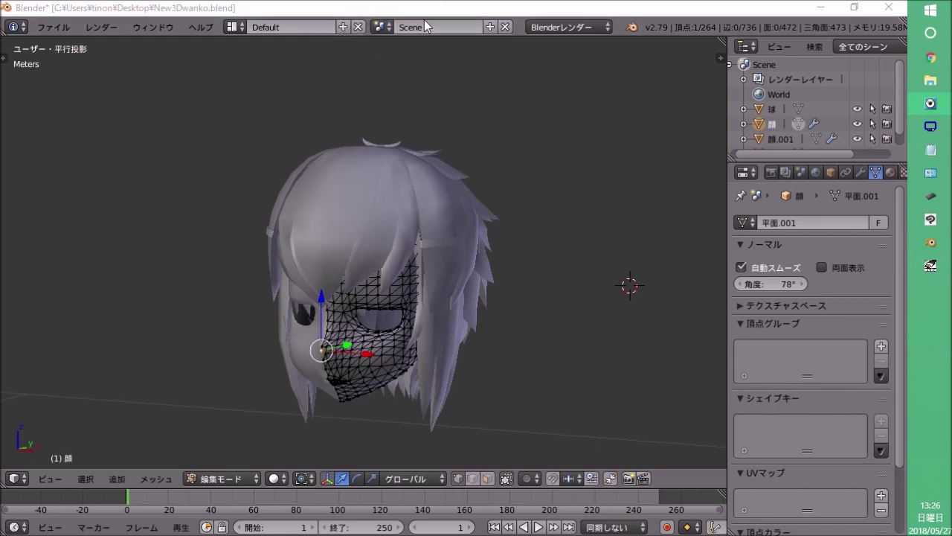
Orbit and zoom around the head to inspect the face mesh from several sides.
click(415, 6)
mouse_move(432, 208)
middle_down()
mouse_move(395, 221)
mouse_move(446, 221)
mouse_move(444, 193)
mouse_move(419, 225)
mouse_move(320, 230)
middle_up()
scroll(380, 241, down, 2)
middle_drag(380, 240, 424, 230)
scroll(361, 218, up, 2)
mouse_move(362, 218)
middle_down()
mouse_move(410, 149)
mouse_move(285, 157)
mouse_move(387, 185)
mouse_move(397, 255)
mouse_move(400, 221)
mouse_move(385, 242)
middle_up()
scroll(387, 185, down, 2)
scroll(400, 221, up, 2)
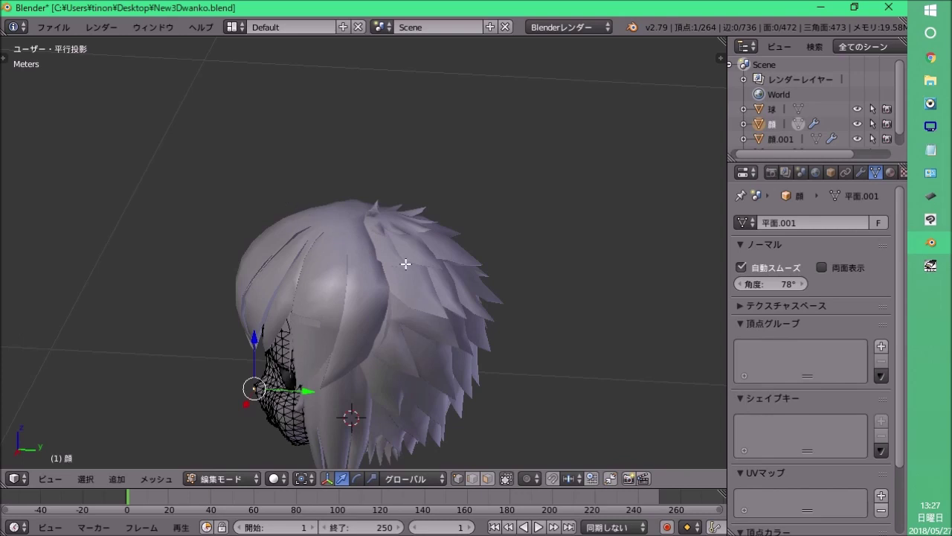
middle_drag(319, 283, 301, 446)
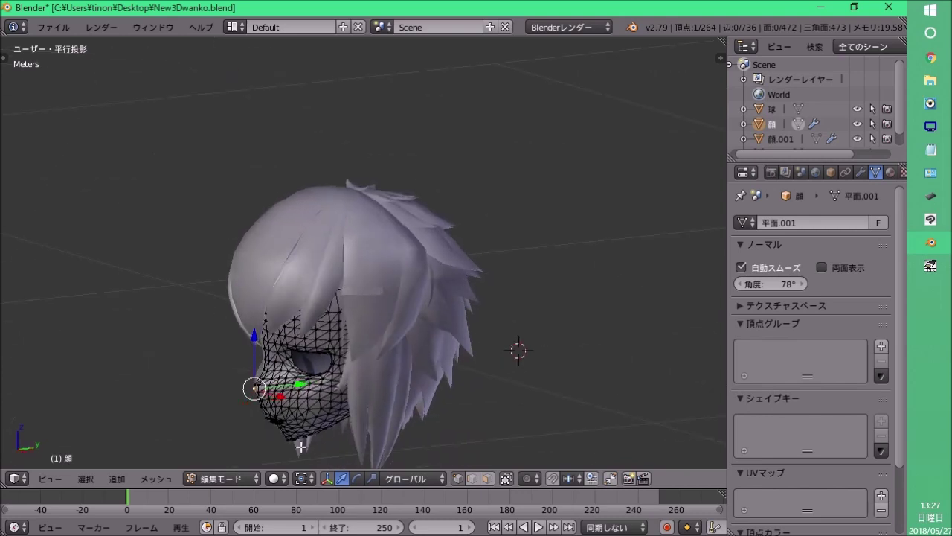
Switch the face mesh into Object Mode and view the head from the front.
click(236, 460)
scroll(397, 229, up, 3)
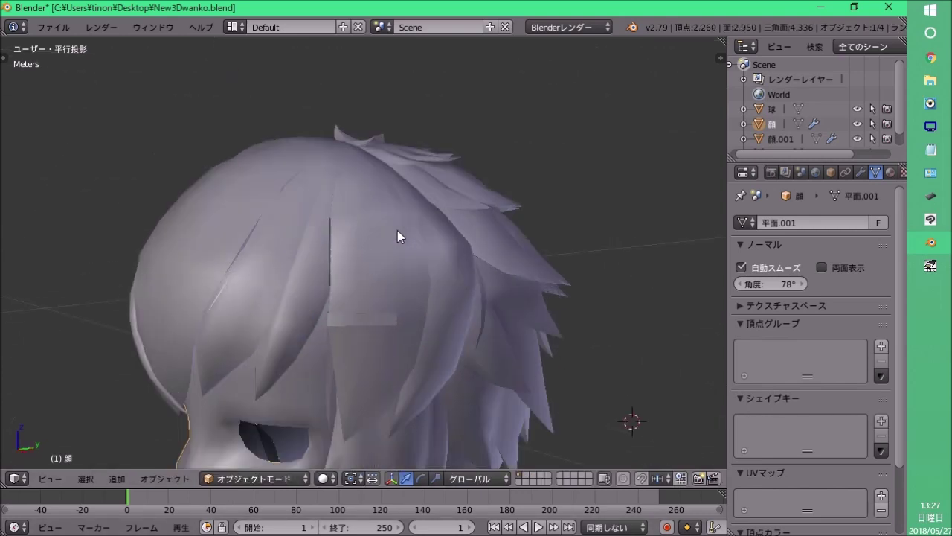
mouse_move(397, 230)
middle_down()
mouse_move(340, 266)
mouse_move(419, 240)
mouse_move(299, 240)
middle_up()
scroll(419, 239, down, 3)
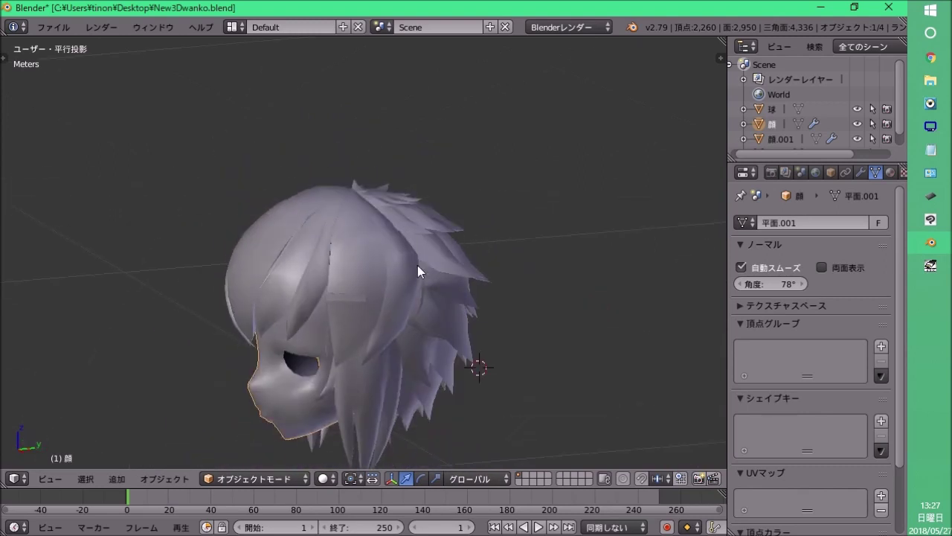
mouse_move(411, 191)
middle_down()
mouse_move(382, 219)
mouse_move(472, 270)
mouse_move(405, 194)
mouse_move(319, 206)
mouse_move(459, 230)
mouse_move(345, 247)
mouse_move(269, 227)
mouse_move(371, 165)
mouse_move(438, 246)
mouse_move(505, 254)
mouse_move(367, 225)
mouse_move(325, 258)
mouse_move(379, 286)
mouse_move(403, 259)
mouse_move(355, 252)
mouse_move(421, 263)
mouse_move(325, 244)
mouse_move(404, 223)
mouse_move(380, 206)
mouse_move(353, 208)
mouse_move(395, 228)
mouse_move(317, 246)
mouse_move(266, 479)
middle_up()
scroll(319, 206, up, 3)
scroll(343, 244, down, 3)
scroll(379, 240, up, 1)
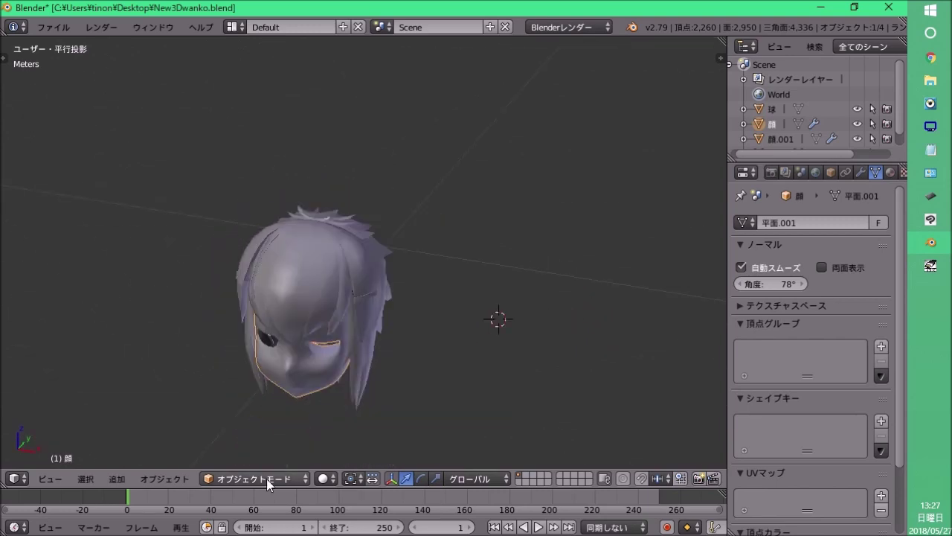
Toggle the Tool Shelf on and off with T to reach the Create tools.
middle_drag(273, 444, 325, 304)
key(t)
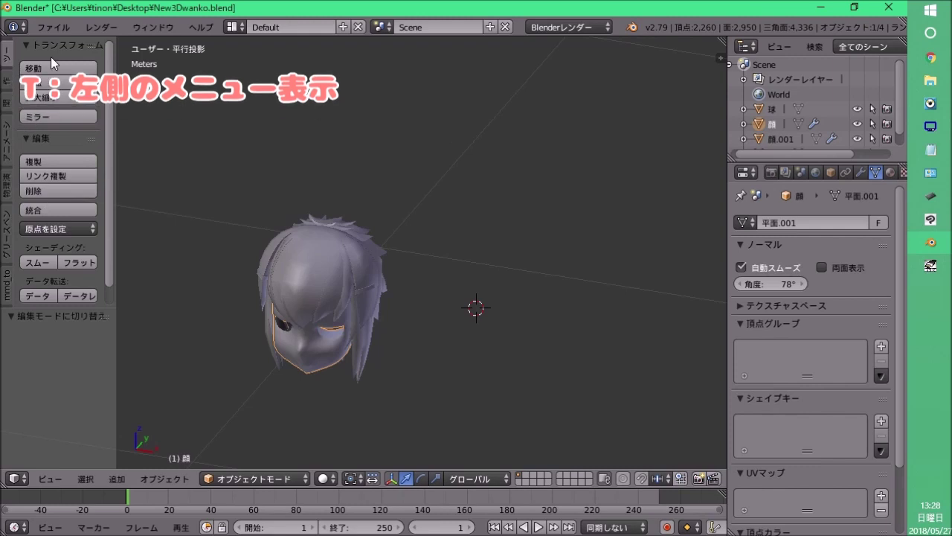
key(t)
key(t)
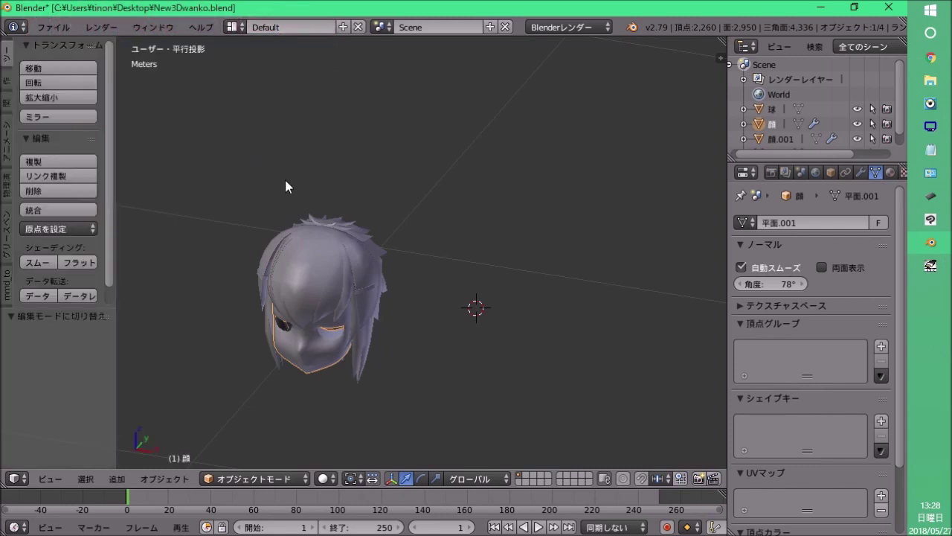
key(t)
key(t)
key(t)
key(t)
key(t)
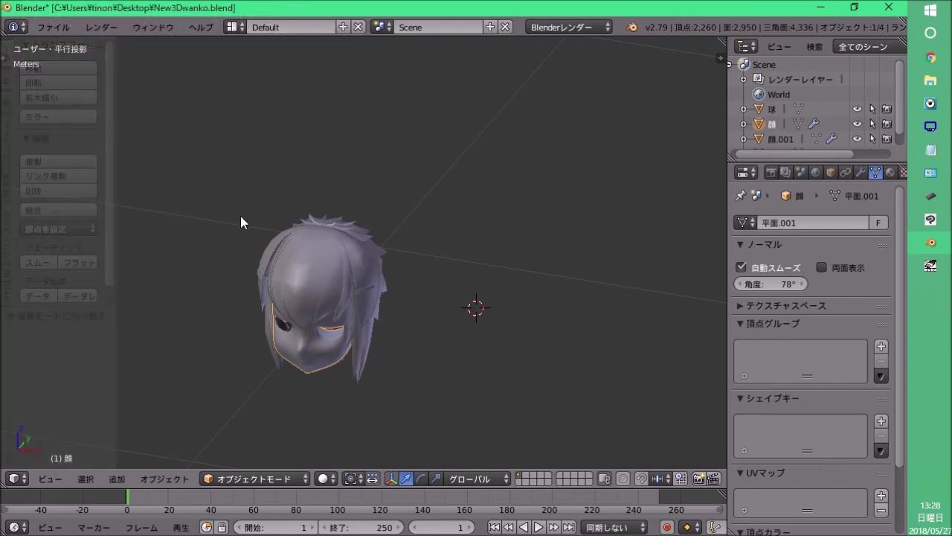
key(t)
key(t)
Add a UV sphere and switch it into Edit Mode.
click(65, 128)
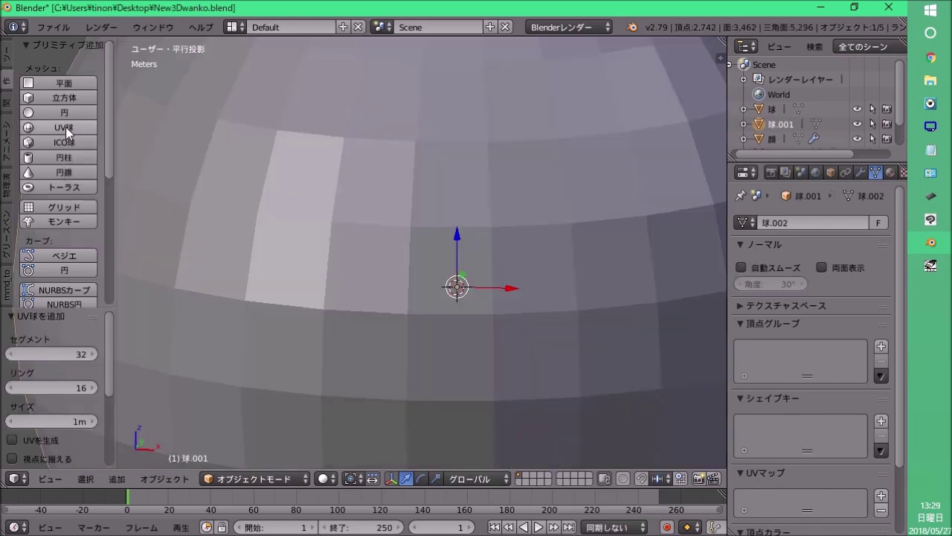
scroll(468, 228, down, 3)
middle_drag(387, 218, 438, 249)
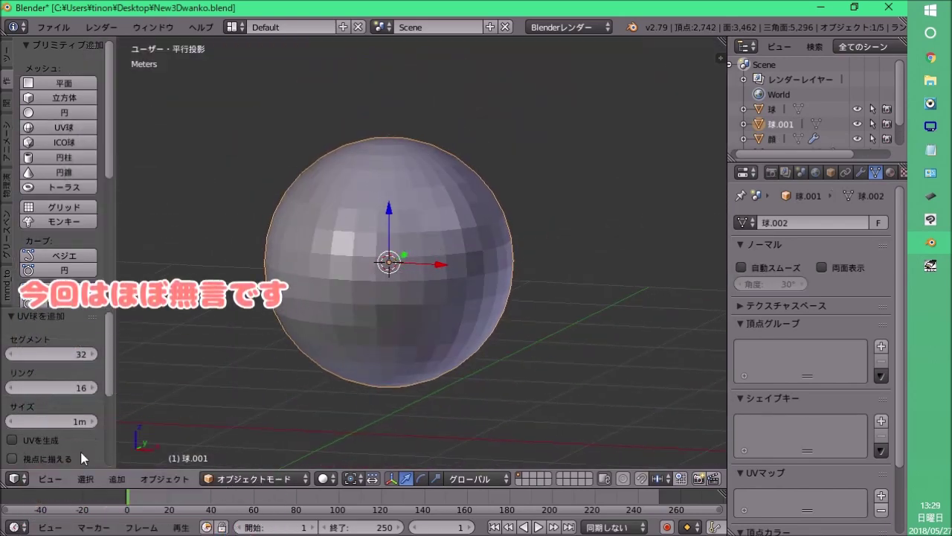
click(257, 479)
click(281, 477)
click(281, 477)
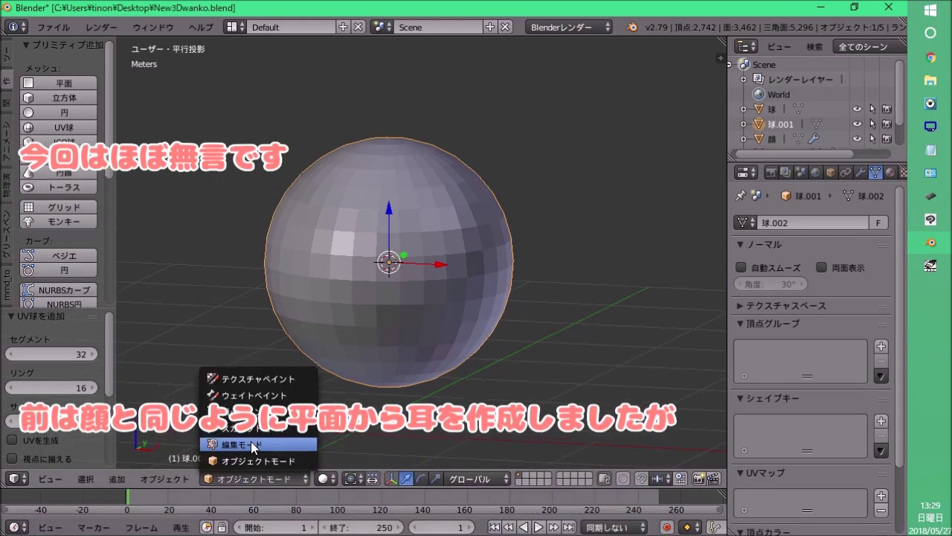
click(253, 445)
Scale the sphere down to 0.126, then again to 0.285.
key(s)
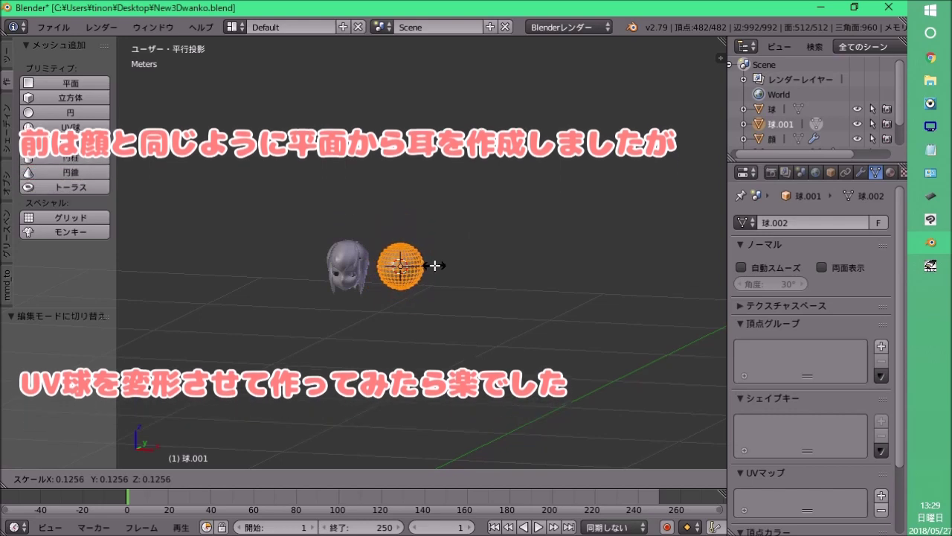
click(435, 266)
scroll(435, 266, up, 5)
scroll(435, 266, up, 1)
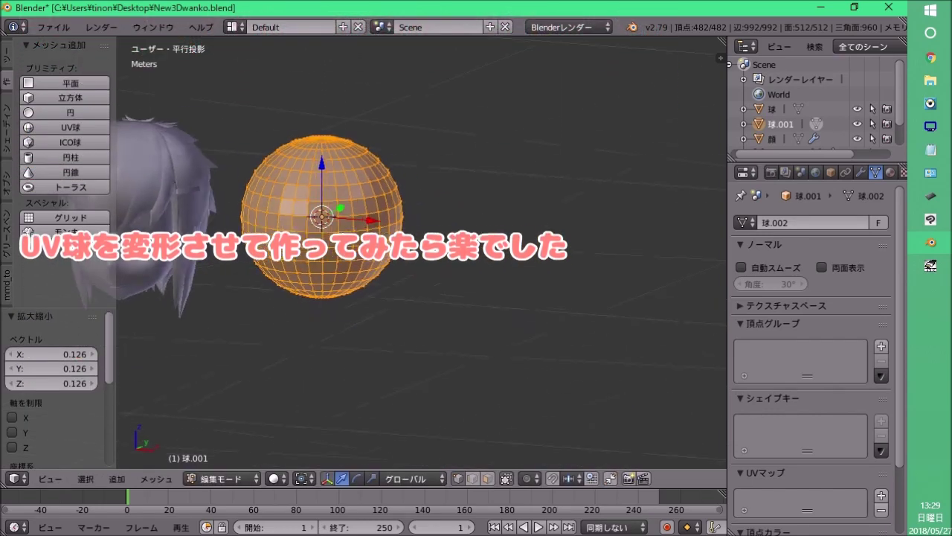
key(s)
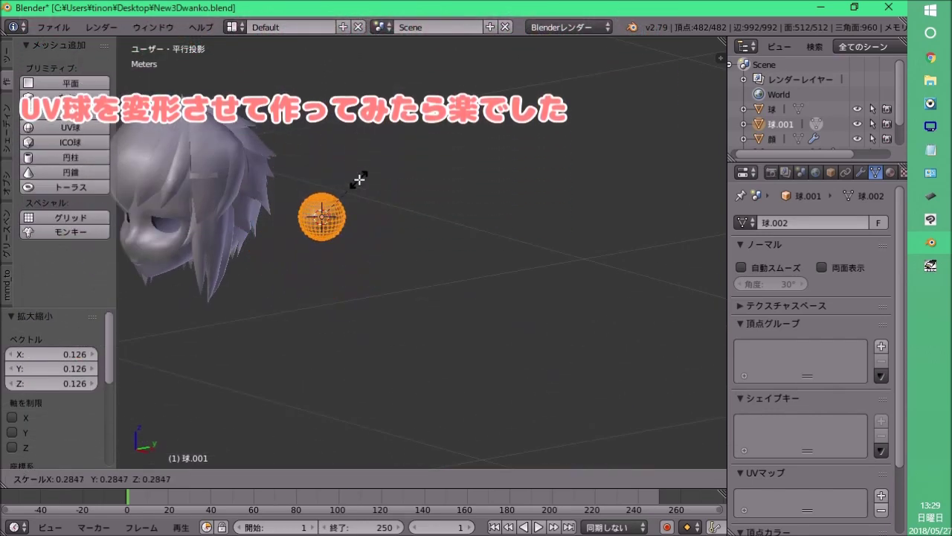
click(359, 178)
Check the small sphere on top of the head from front and side views.
middle_drag(365, 304, 563, 293)
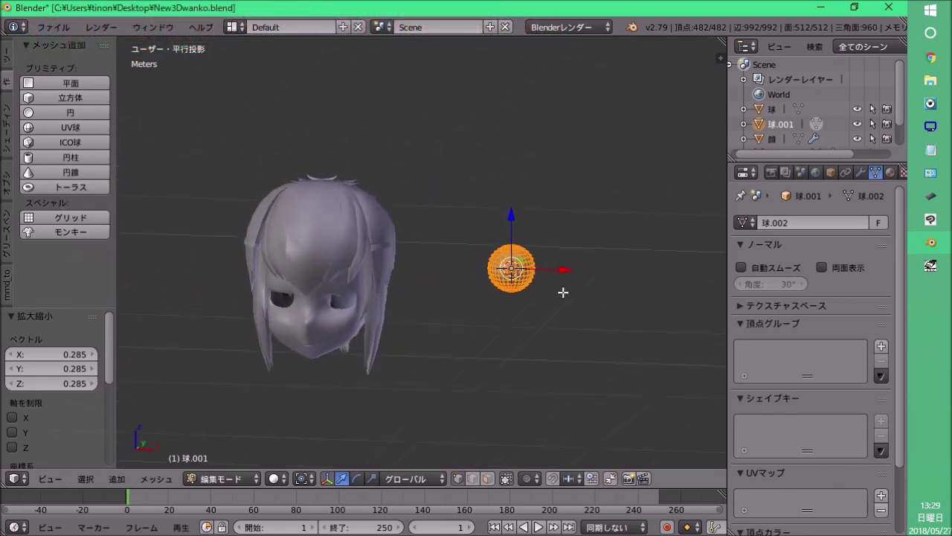
middle_drag(413, 164, 255, 159)
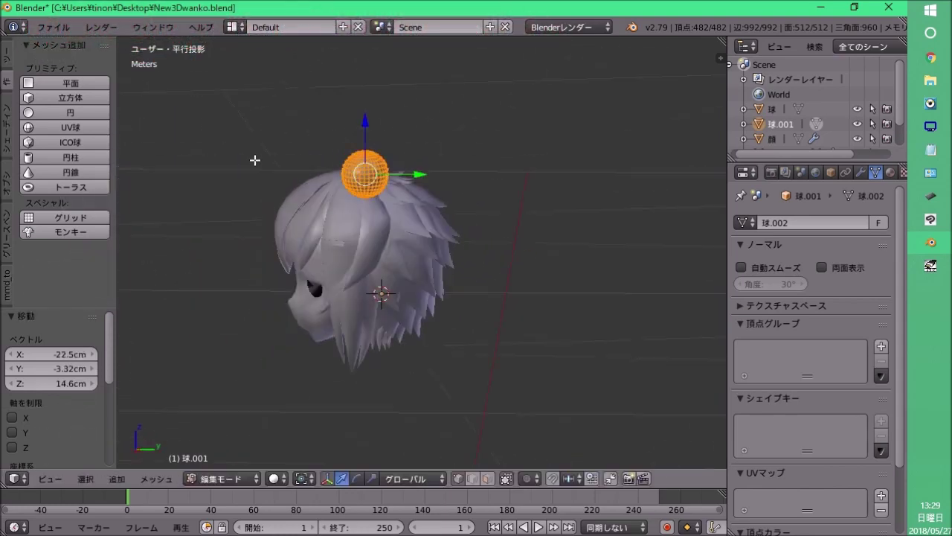
scroll(351, 149, up, 3)
scroll(351, 149, up, 2)
mouse_move(351, 149)
middle_down()
mouse_move(387, 315)
mouse_move(381, 277)
middle_up()
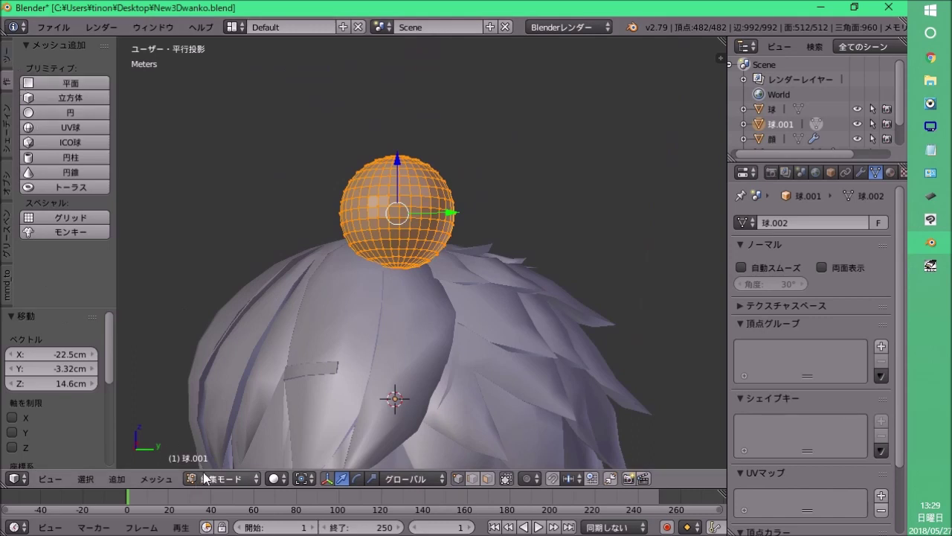
Enable proportional editing and pull the sphere's top pole vertex up into a point.
click(529, 478)
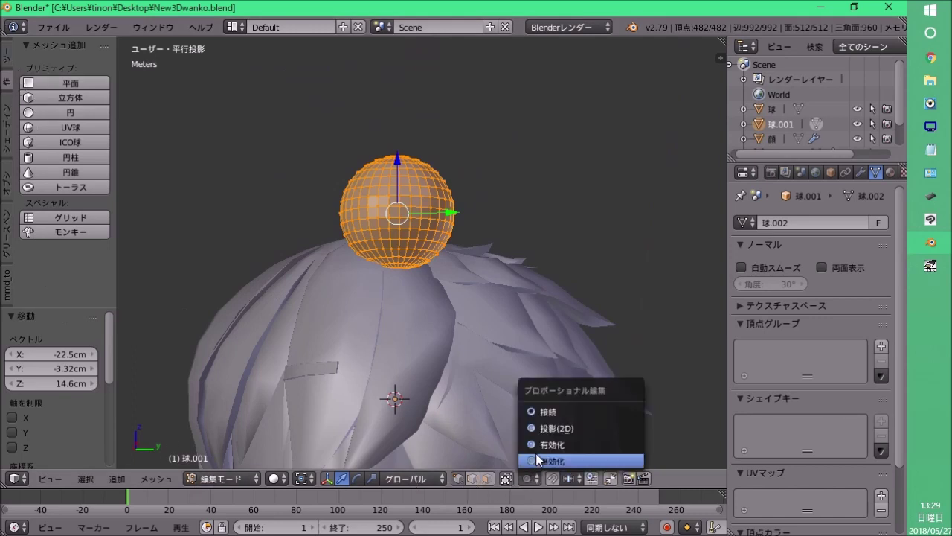
scroll(392, 157, up, 3)
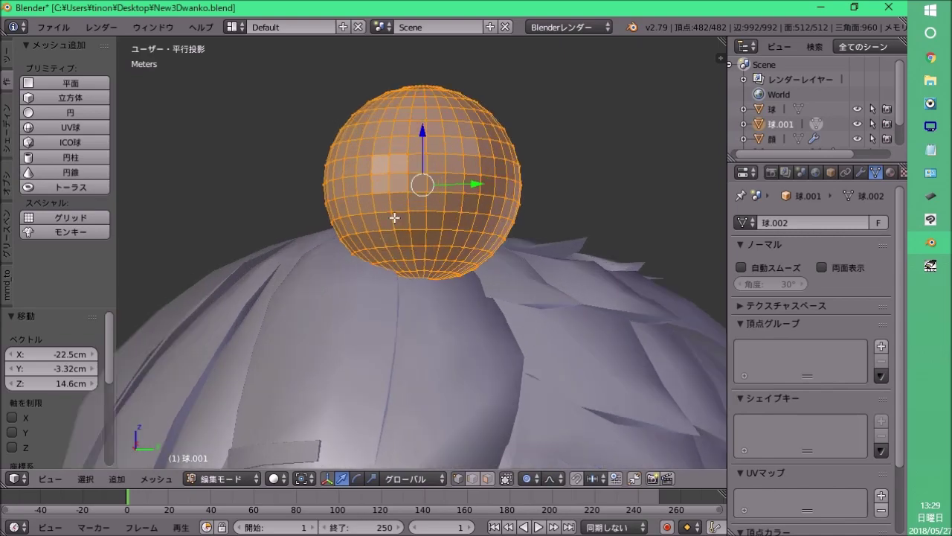
middle_drag(393, 215, 397, 265)
right_click(416, 93)
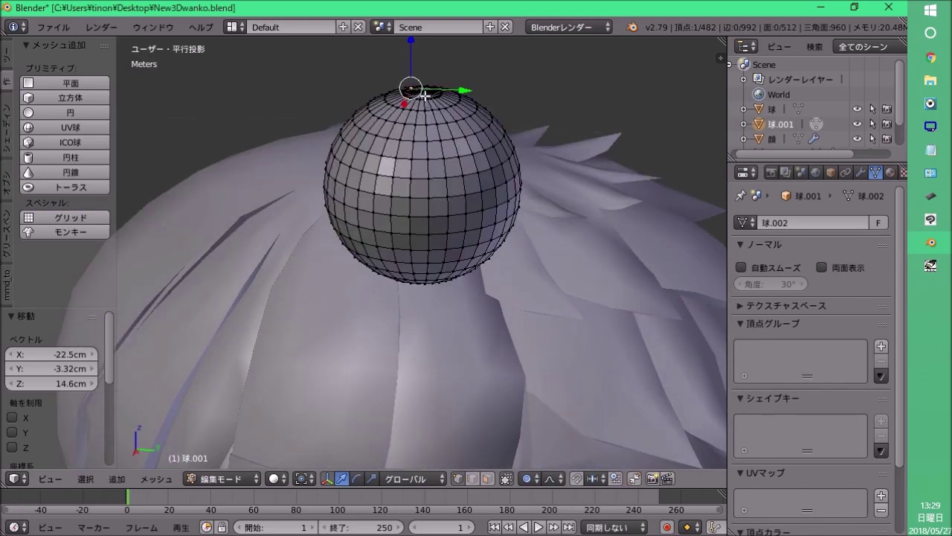
mouse_move(417, 88)
middle_down()
mouse_move(425, 97)
mouse_move(392, 95)
middle_up()
scroll(427, 191, down, 2)
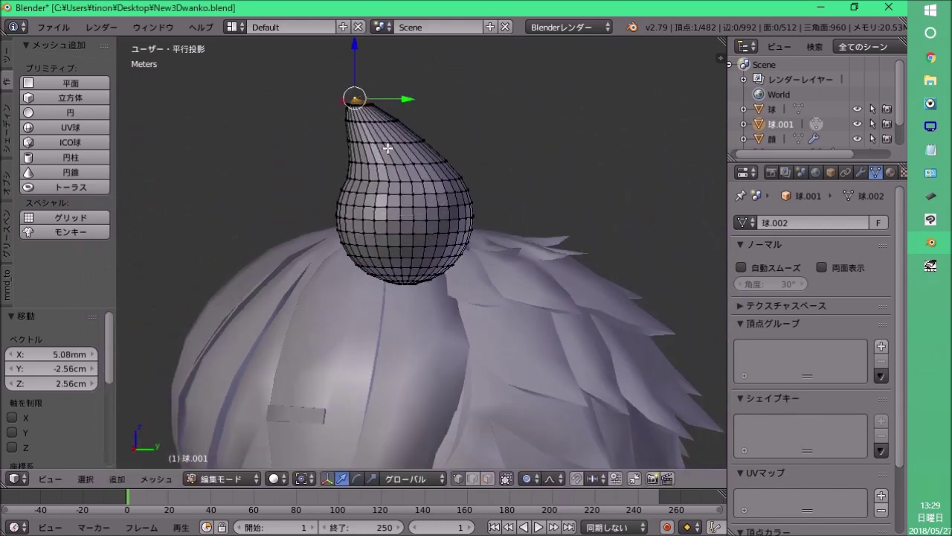
mouse_move(355, 204)
middle_down()
mouse_move(472, 238)
mouse_move(545, 203)
middle_up()
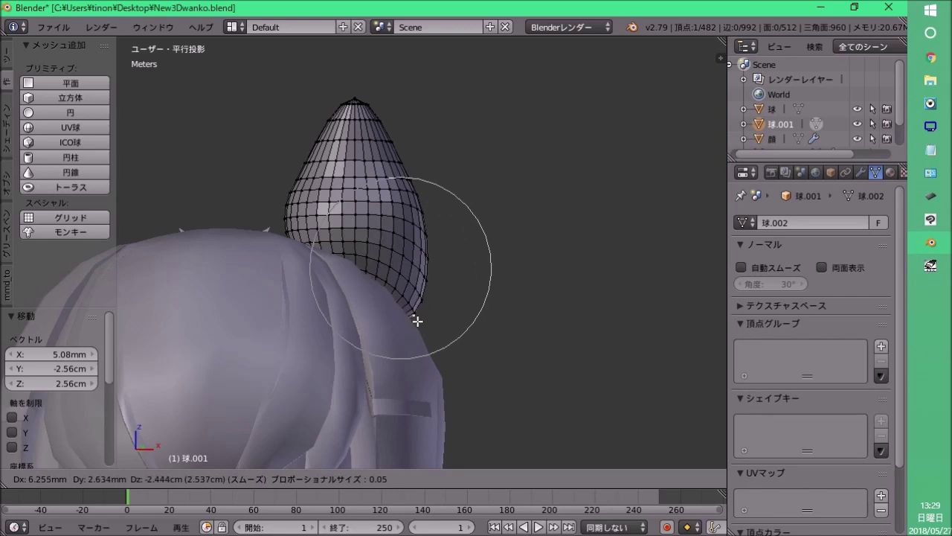
click(424, 330)
Proportionally move the tip to bend the mesh into a curved ear.
mouse_move(385, 323)
middle_down()
mouse_move(278, 329)
mouse_move(323, 206)
middle_up()
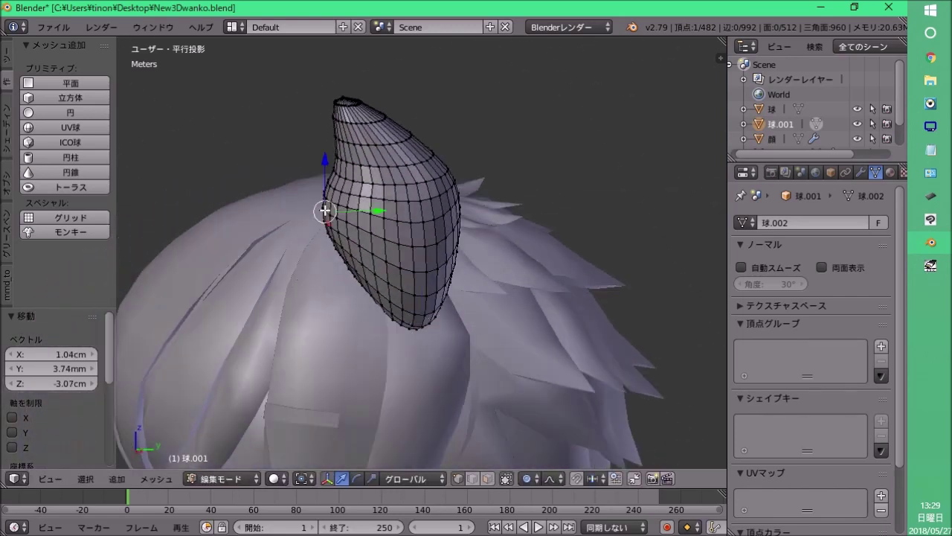
mouse_move(497, 308)
middle_down()
mouse_move(327, 216)
mouse_move(240, 210)
middle_up()
key(g)
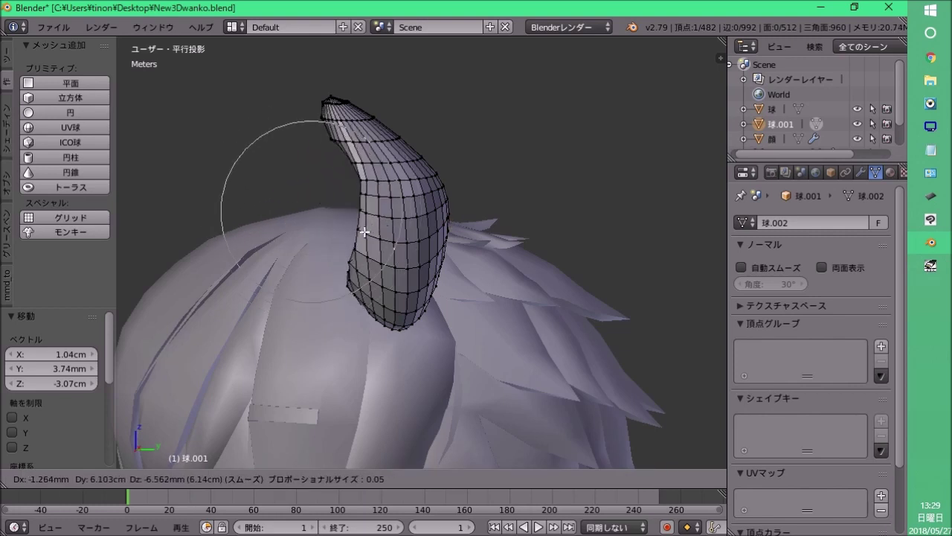
mouse_move(349, 242)
middle_down()
mouse_move(508, 258)
mouse_move(447, 300)
mouse_move(320, 255)
middle_up()
key(g)
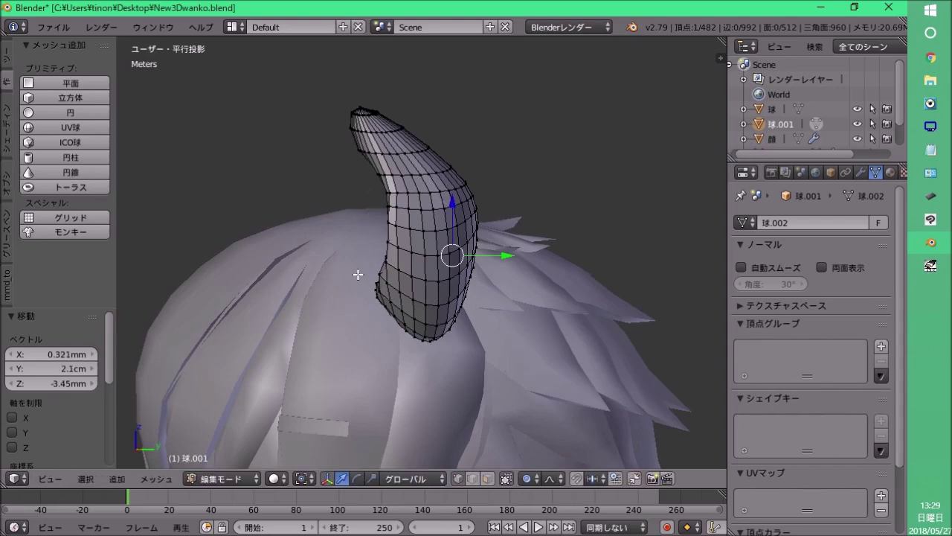
mouse_move(358, 275)
middle_down()
mouse_move(521, 266)
mouse_move(462, 276)
mouse_move(501, 300)
mouse_move(386, 296)
mouse_move(540, 291)
mouse_move(529, 315)
mouse_move(546, 283)
middle_up()
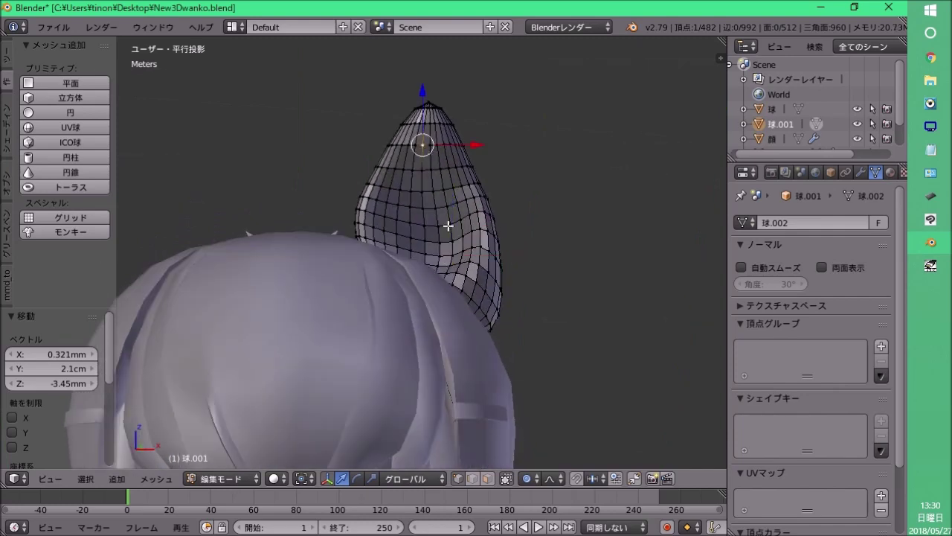
mouse_move(449, 225)
middle_down()
mouse_move(323, 223)
mouse_move(332, 226)
middle_up()
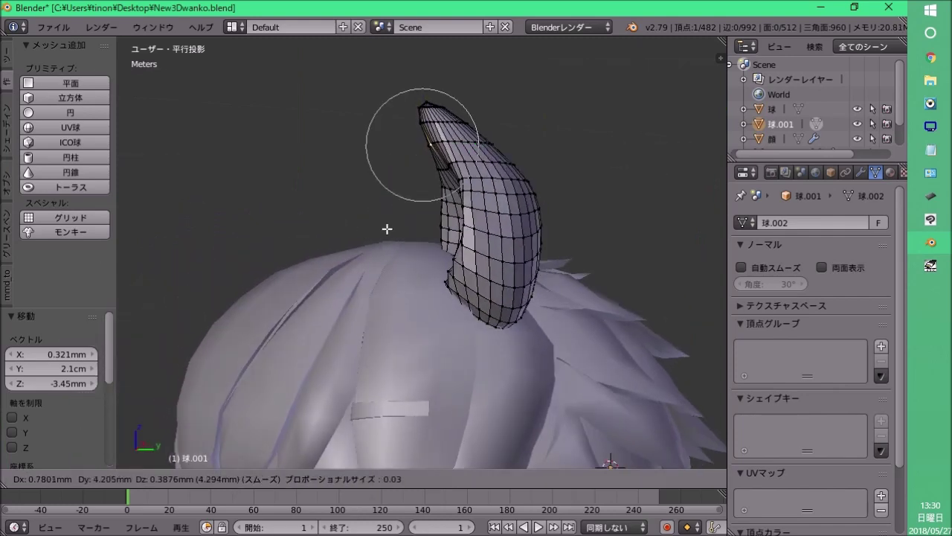
middle_drag(422, 222, 536, 181)
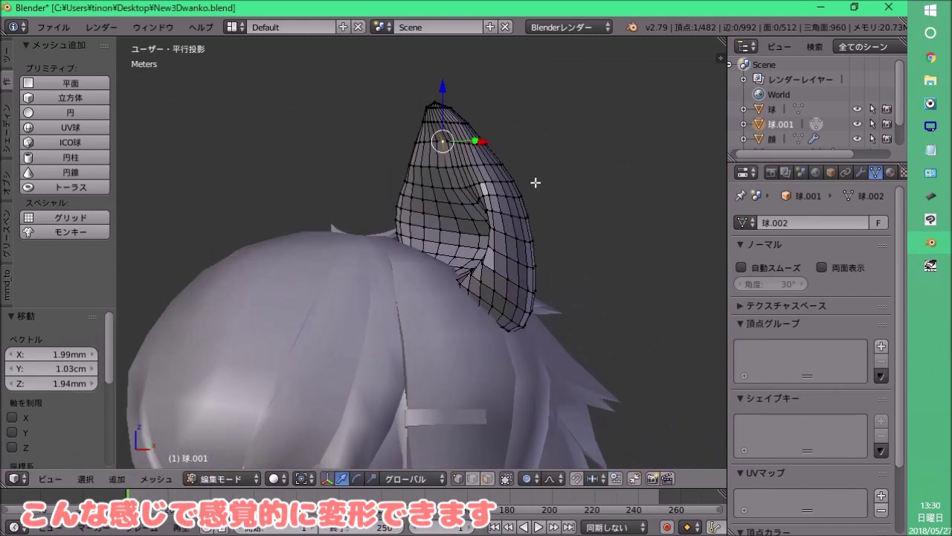
key(g)
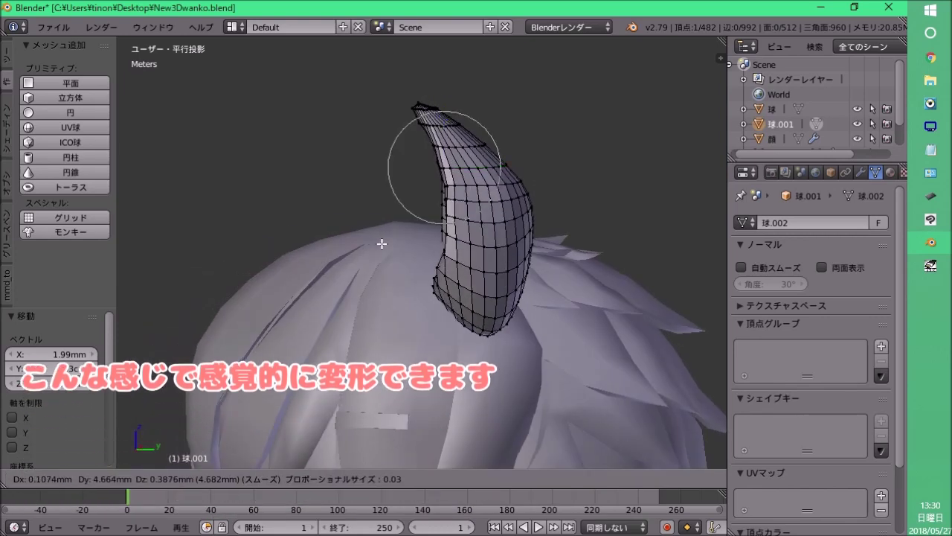
click(383, 245)
Soft-move more ear vertices into a tall, curved horn shape above the hair.
mouse_move(382, 244)
middle_down()
mouse_move(446, 245)
mouse_move(435, 277)
middle_up()
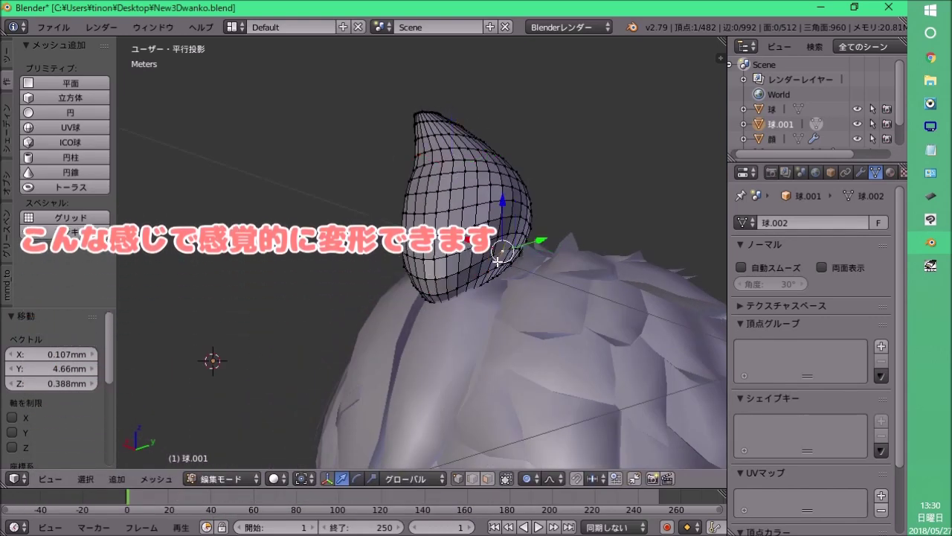
middle_drag(514, 258, 638, 270)
key(g)
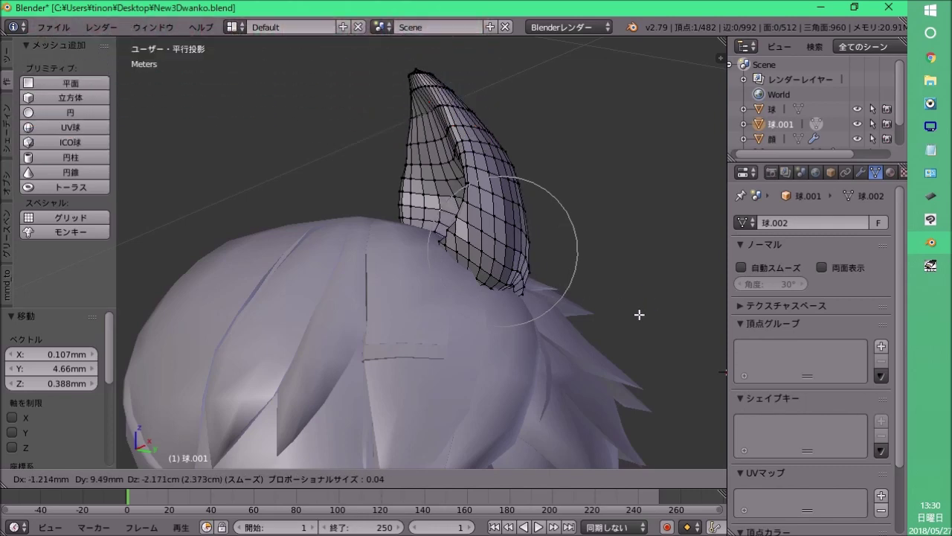
mouse_move(397, 262)
middle_down()
mouse_move(525, 332)
mouse_move(345, 340)
mouse_move(208, 315)
mouse_move(258, 229)
mouse_move(310, 208)
mouse_move(391, 278)
middle_up()
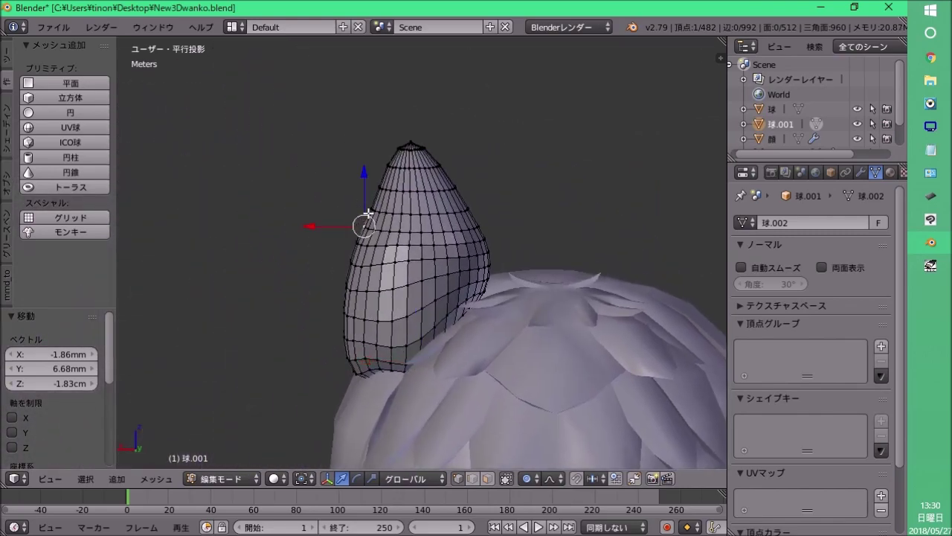
mouse_move(368, 214)
middle_down()
mouse_move(464, 334)
mouse_move(489, 299)
middle_up()
In side view, soft-scale the ear and rotate the whole ear mesh.
click(297, 186)
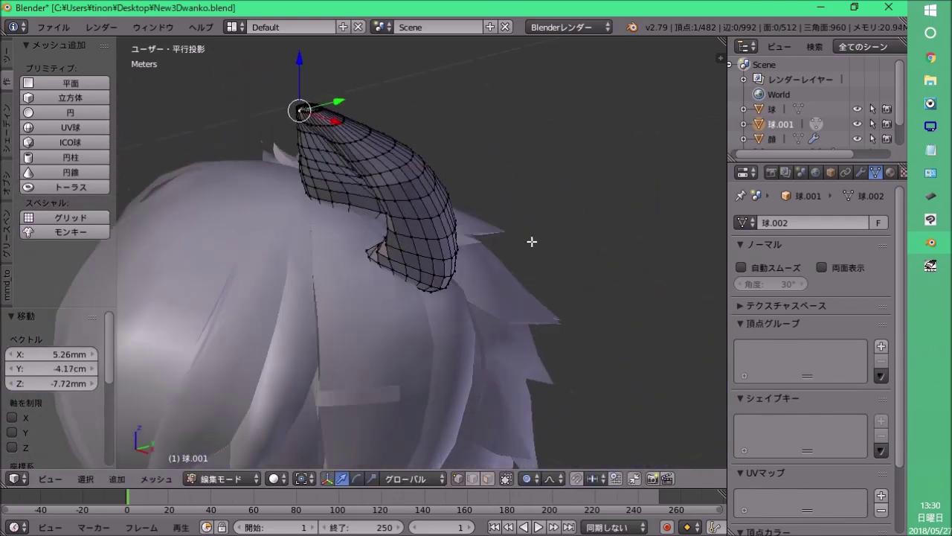
mouse_move(531, 240)
middle_down()
mouse_move(435, 347)
mouse_move(388, 211)
mouse_move(455, 347)
mouse_move(485, 274)
mouse_move(451, 310)
mouse_move(337, 325)
mouse_move(482, 315)
mouse_move(525, 329)
mouse_move(339, 282)
middle_up()
key(KP_3)
key(s)
click(388, 210)
key(a)
click(498, 334)
Move individual ear vertices and soft-move the ear to refine its shape.
right_click(485, 275)
key(g)
click(496, 319)
key(g)
click(478, 300)
click(364, 306)
key(g)
click(506, 312)
mouse_move(400, 276)
middle_down()
mouse_move(374, 266)
mouse_move(485, 274)
middle_up()
click(374, 266)
mouse_move(594, 319)
middle_down()
mouse_move(544, 250)
mouse_move(502, 399)
middle_up()
scroll(502, 400, down, 3)
Align the ear with the front reference sketch's cat ear and hide the spiky hair.
key(KP_1)
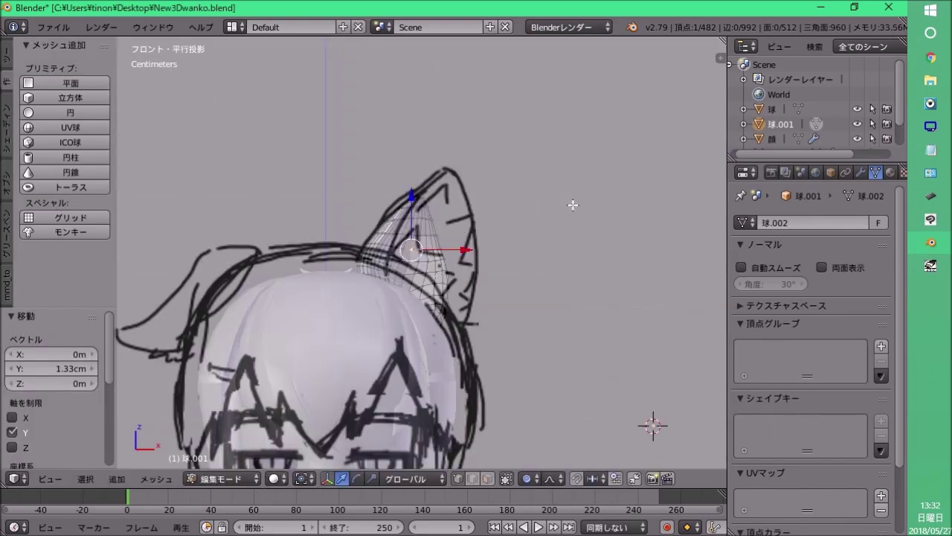
click(495, 143)
scroll(495, 143, down, 2)
middle_drag(496, 142, 385, 304)
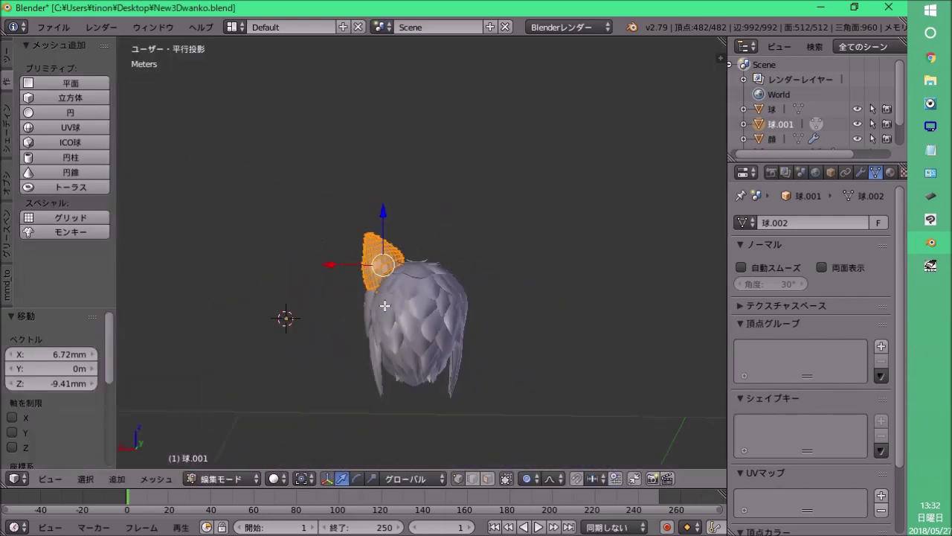
scroll(375, 405, up, 3)
mouse_move(376, 406)
middle_down()
mouse_move(472, 283)
mouse_move(527, 311)
mouse_move(480, 272)
middle_up()
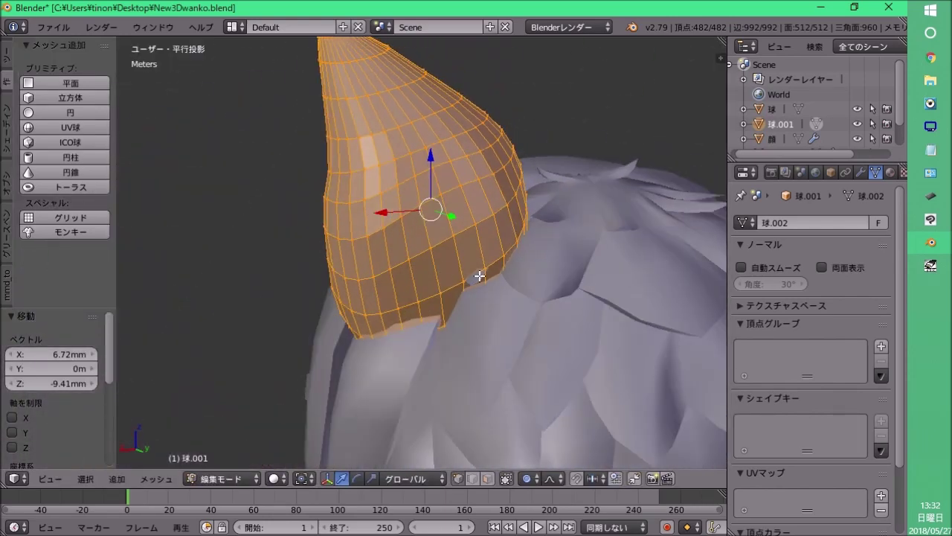
scroll(481, 272, down, 1)
click(857, 108)
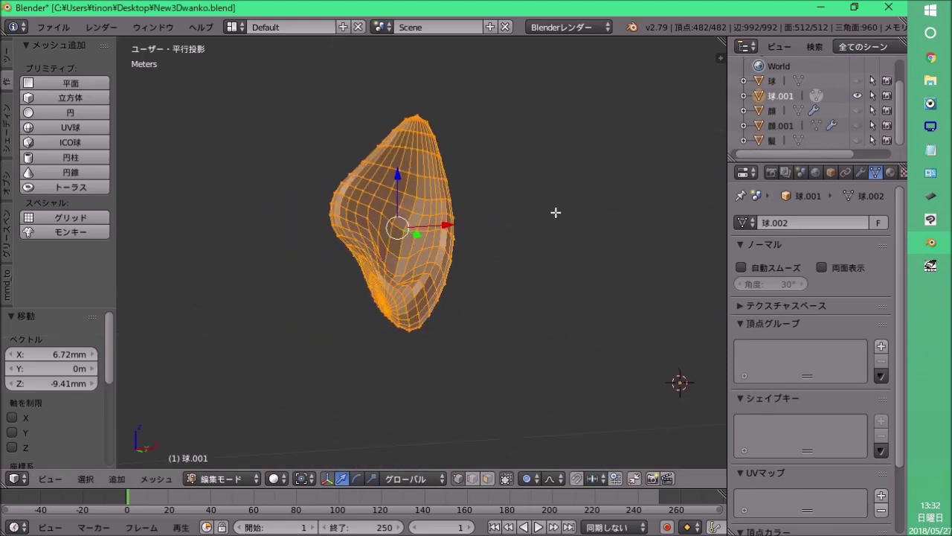
Show the hair, path-select along the ear's base, and delete those faces.
click(856, 80)
mouse_move(374, 260)
middle_down()
mouse_move(404, 260)
mouse_move(484, 313)
middle_up()
key(a)
ctrl+click(484, 312)
ctrl+click(340, 185)
middle_drag(340, 185, 395, 446)
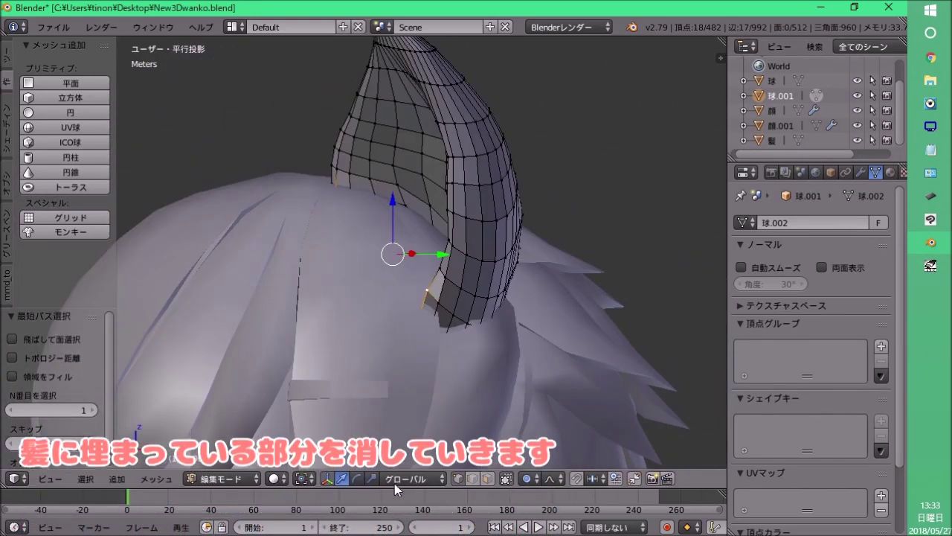
click(487, 478)
mouse_move(387, 342)
middle_down()
mouse_move(365, 383)
mouse_move(374, 272)
mouse_move(365, 187)
mouse_move(437, 332)
mouse_move(342, 436)
mouse_move(335, 276)
middle_up()
key(x)
click(364, 383)
In wireframe, select and delete the linked ear pieces buried inside the hair.
key(z)
scroll(374, 272, up, 3)
key(l)
key(x)
click(385, 290)
key(l)
key(x)
mouse_move(377, 327)
middle_down()
mouse_move(467, 291)
mouse_move(279, 174)
mouse_move(276, 365)
middle_up()
key(l)
key(x)
mouse_move(330, 279)
middle_down()
mouse_move(355, 253)
mouse_move(423, 300)
mouse_move(588, 179)
mouse_move(520, 223)
mouse_move(561, 209)
mouse_move(355, 221)
mouse_move(437, 273)
mouse_move(404, 208)
middle_up()
key(z)
click(432, 270)
Delete a leftover face at the hair line, then hide both hair objects.
right_click(380, 287)
key(x)
click(436, 273)
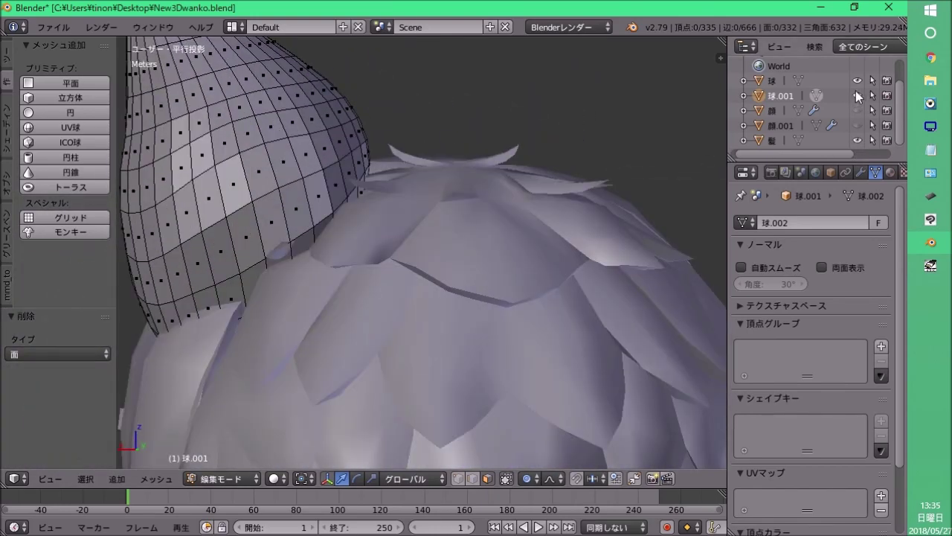
click(857, 80)
click(857, 140)
Dissolve a stray vertex on the ear's lower edge.
middle_drag(417, 246, 551, 184)
right_click(459, 233)
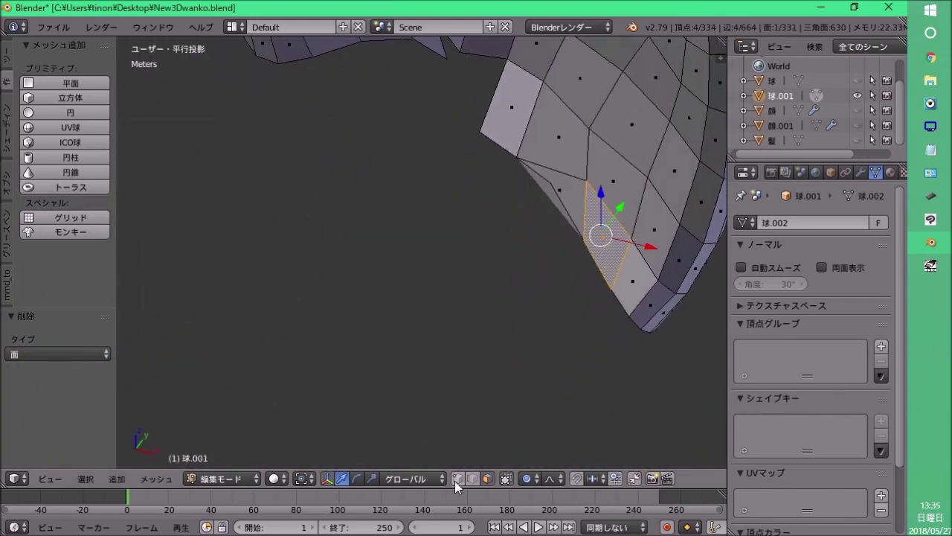
key(x)
click(521, 246)
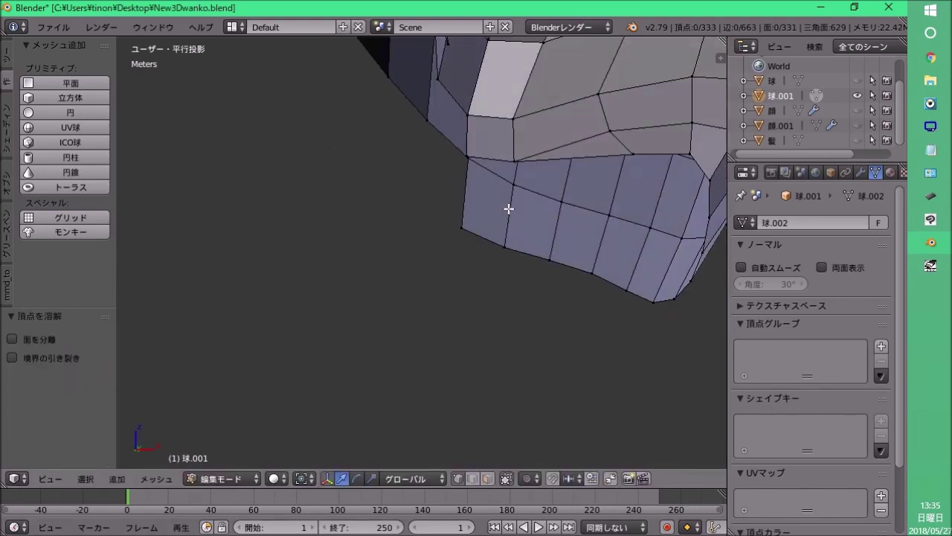
mouse_move(510, 206)
middle_down()
mouse_move(446, 283)
mouse_move(451, 251)
mouse_move(525, 213)
mouse_move(305, 212)
middle_up()
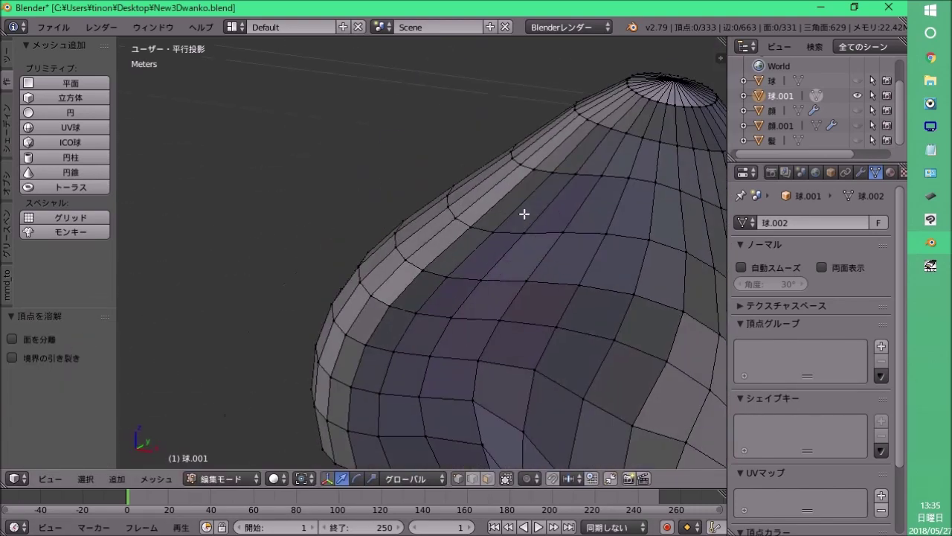
Select vertices around the ear's tip pole and merge them at center.
right_click(337, 214)
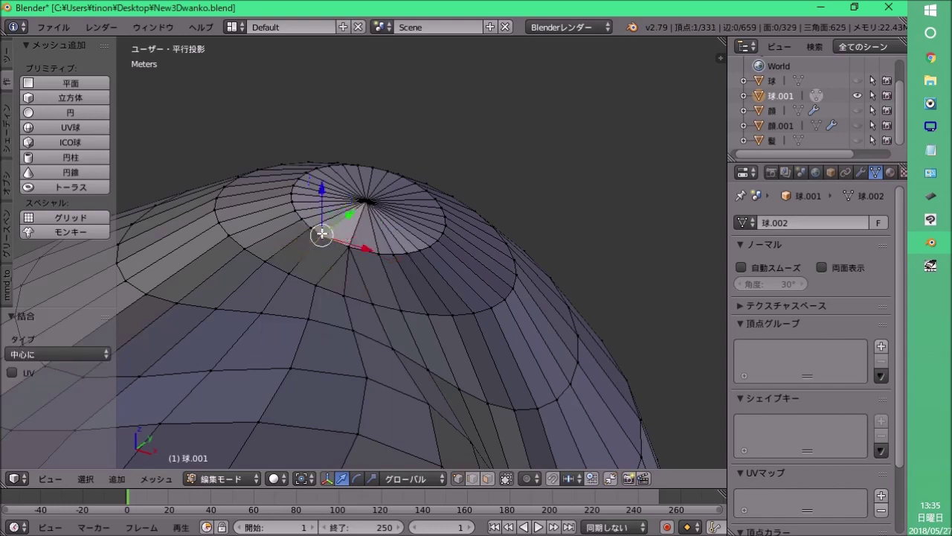
mouse_move(423, 253)
middle_down()
mouse_move(452, 181)
mouse_move(495, 182)
middle_up()
key(alt+m)
click(393, 113)
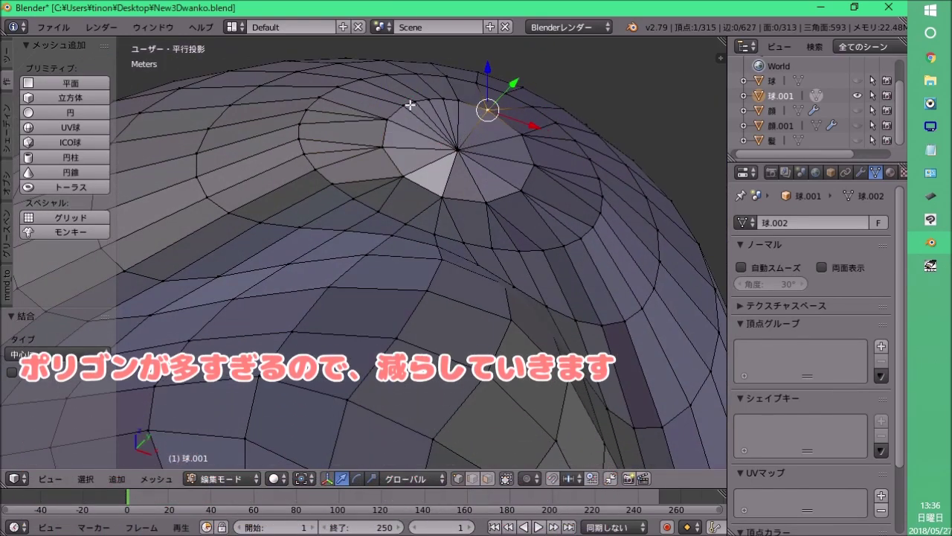
middle_drag(498, 125, 446, 171)
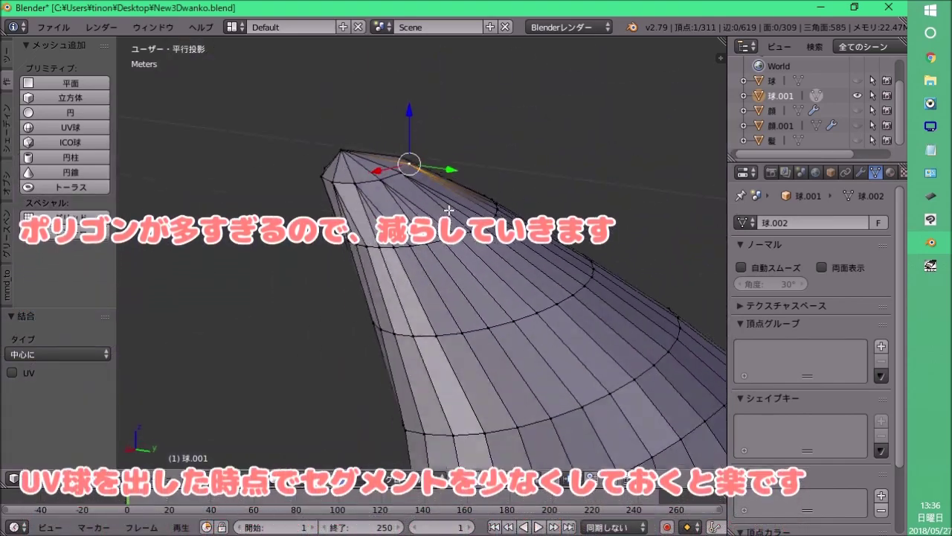
Merge two more tip vertices at center and inspect the thinned cone.
scroll(415, 209, up, 2)
mouse_move(480, 214)
middle_down()
mouse_move(346, 234)
mouse_move(340, 223)
mouse_move(575, 209)
middle_up()
key(alt+m)
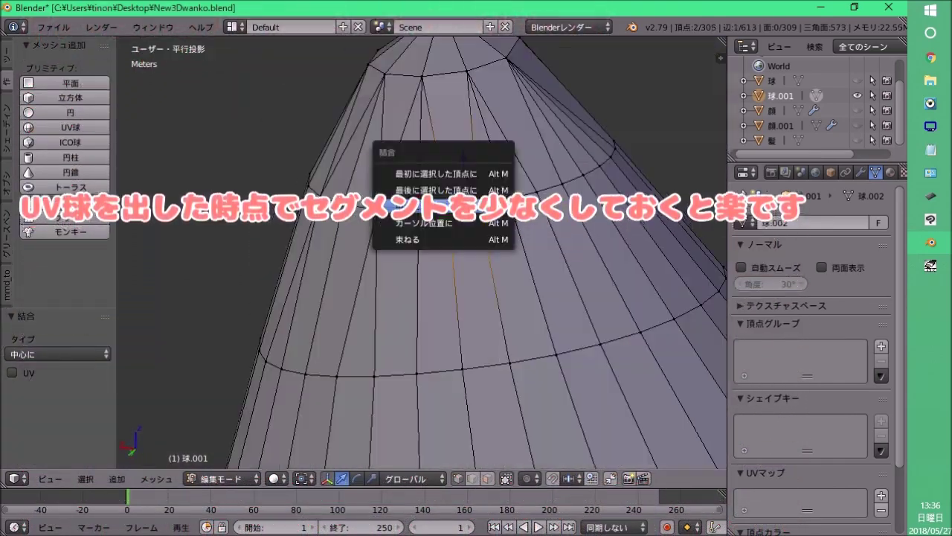
click(410, 207)
mouse_move(615, 166)
middle_down()
mouse_move(463, 234)
mouse_move(515, 237)
mouse_move(578, 177)
mouse_move(504, 134)
mouse_move(480, 215)
mouse_move(406, 239)
mouse_move(452, 258)
mouse_move(452, 266)
mouse_move(416, 261)
mouse_move(451, 275)
middle_up()
scroll(451, 274, up, 3)
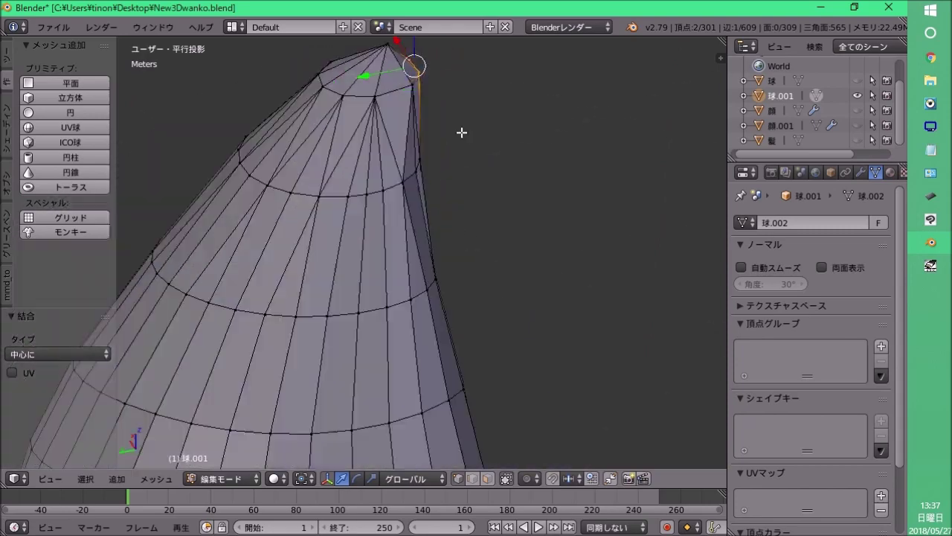
middle_drag(461, 131, 370, 194)
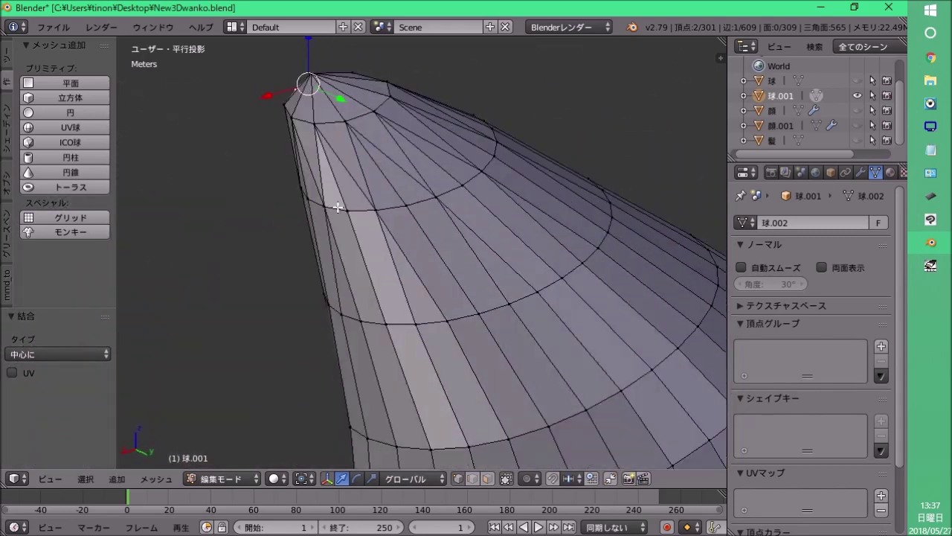
mouse_move(344, 310)
middle_down()
mouse_move(299, 182)
mouse_move(245, 159)
middle_up()
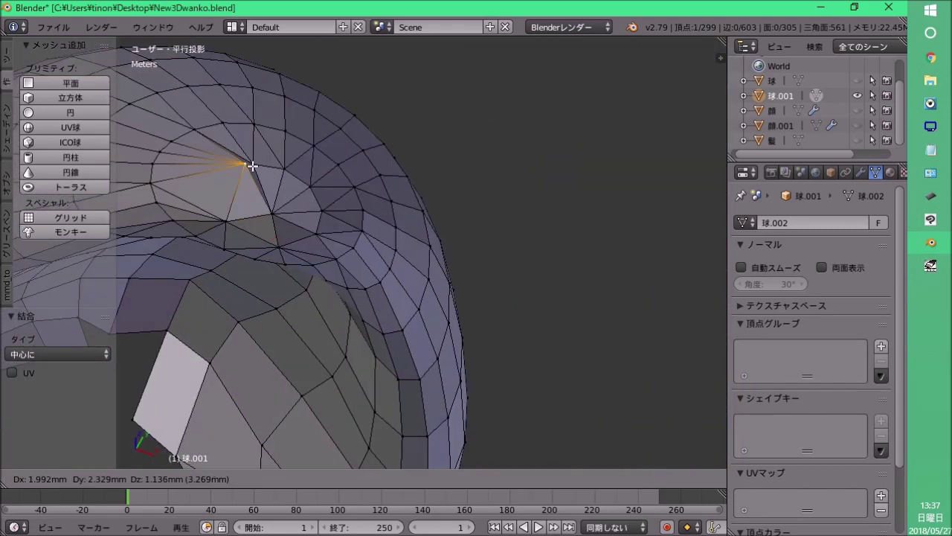
Merge three groups of selected ear-tip vertices at their centre.
key(alt+m)
click(322, 213)
mouse_move(323, 213)
middle_down()
mouse_move(419, 181)
mouse_move(409, 201)
mouse_move(498, 327)
mouse_move(505, 315)
mouse_move(431, 332)
mouse_move(365, 268)
mouse_move(397, 212)
mouse_move(400, 349)
mouse_move(386, 162)
middle_up()
key(alt+m)
click(410, 202)
key(alt+m)
click(394, 219)
Merge more vertices near the tip into the cone point.
key(alt+m)
click(432, 332)
key(alt+m)
click(351, 224)
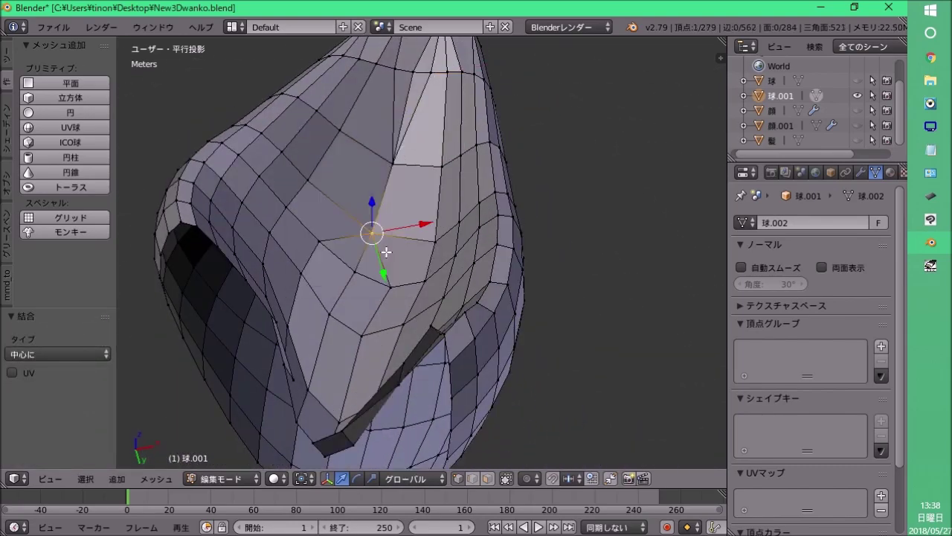
key(alt+m)
mouse_move(379, 328)
middle_down()
mouse_move(376, 314)
mouse_move(350, 355)
middle_up()
click(377, 315)
Reposition the merged vertex and select a vertex path on the ear front.
key(g)
click(350, 219)
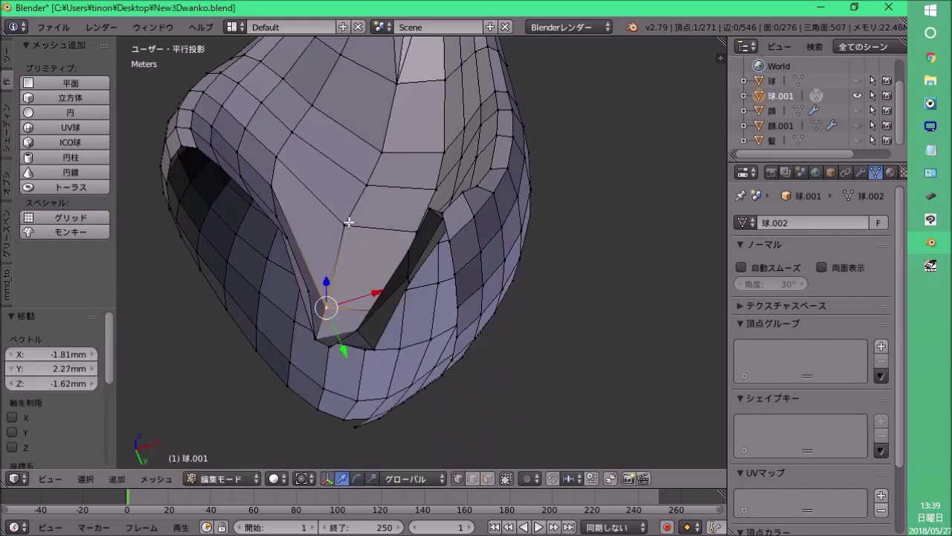
mouse_move(340, 206)
middle_down()
mouse_move(466, 206)
mouse_move(397, 334)
mouse_move(363, 304)
mouse_move(370, 255)
mouse_move(330, 393)
middle_up()
ctrl+click(363, 304)
right_drag(331, 392, 325, 448)
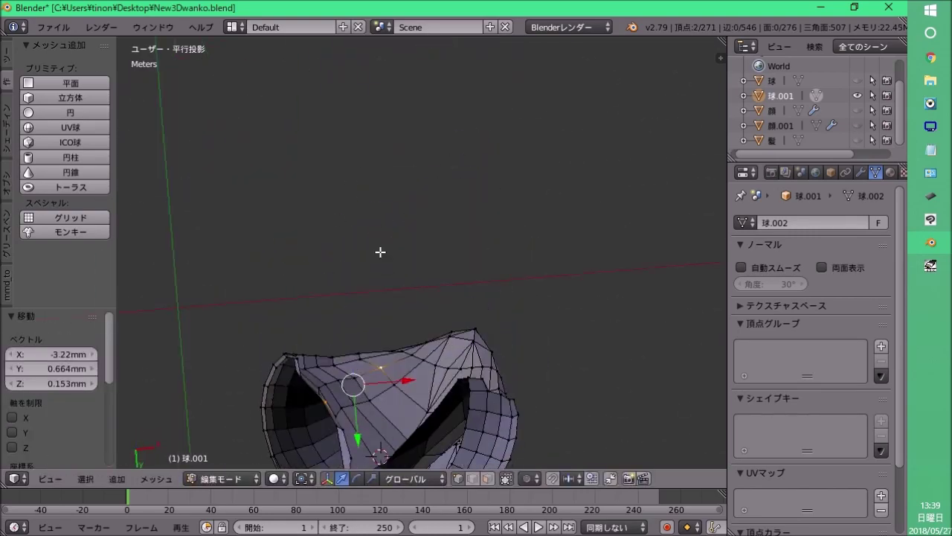
click(379, 363)
mouse_move(380, 363)
middle_down()
mouse_move(353, 164)
mouse_move(365, 298)
middle_up()
scroll(364, 297, up, 2)
Merge the seven selected vertices into one, then merge further vertex pairs.
key(alt+m)
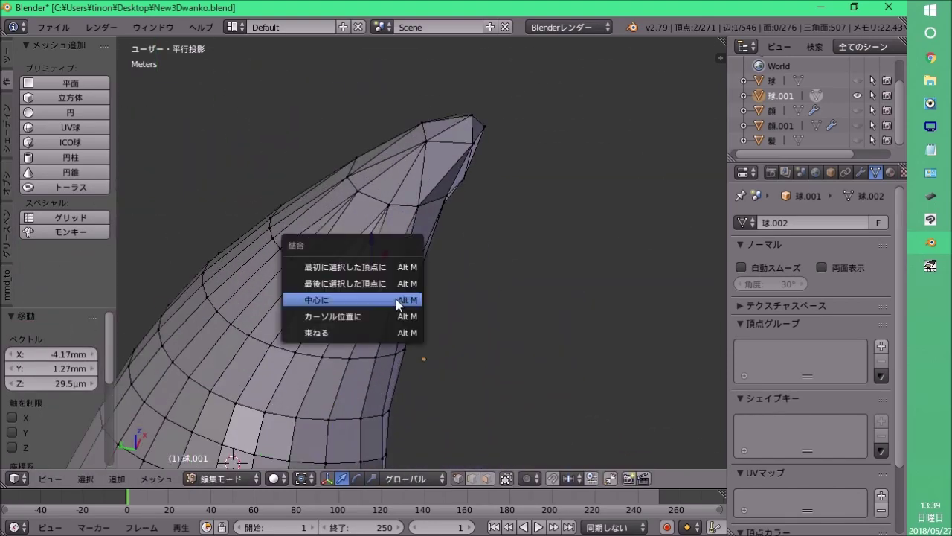
click(369, 300)
scroll(367, 310, up, 2)
shift+right_click(330, 297)
key(alt+m)
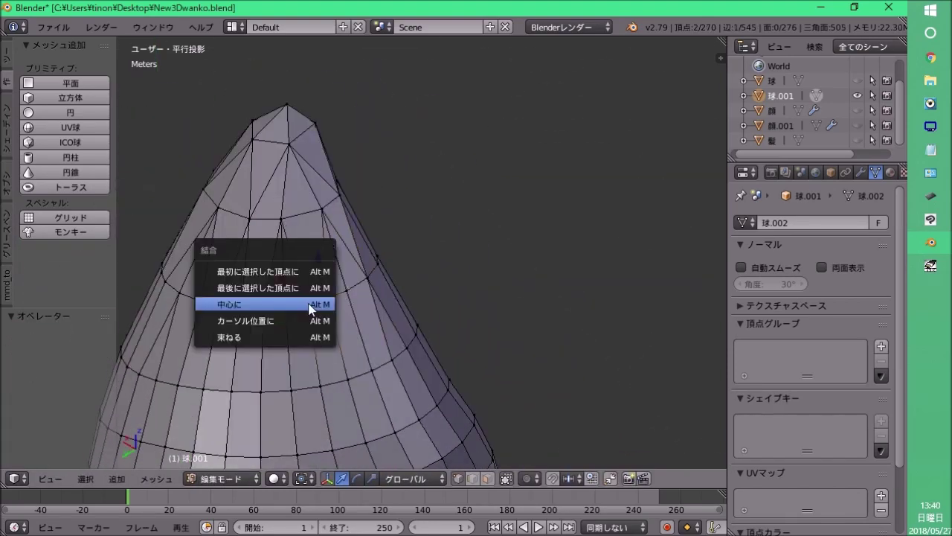
click(318, 304)
mouse_move(319, 303)
middle_down()
mouse_move(323, 264)
mouse_move(321, 279)
mouse_move(339, 298)
mouse_move(289, 293)
middle_up()
key(alt+m)
click(321, 279)
scroll(338, 298, down, 3)
Undo the last merge and dissolve the line of edges on the ear front.
key(ctrl+z)
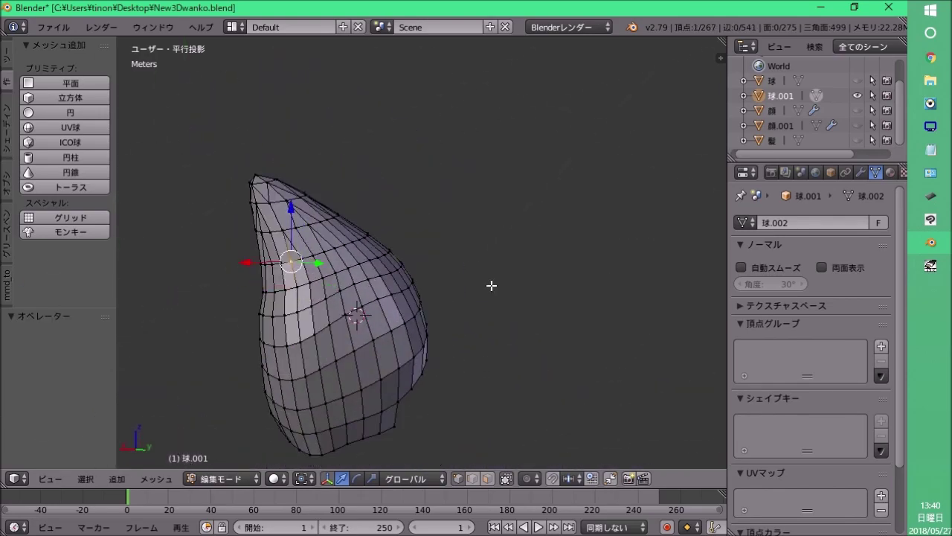
scroll(491, 284, up, 2)
mouse_move(491, 285)
middle_down()
mouse_move(350, 255)
mouse_move(354, 402)
middle_up()
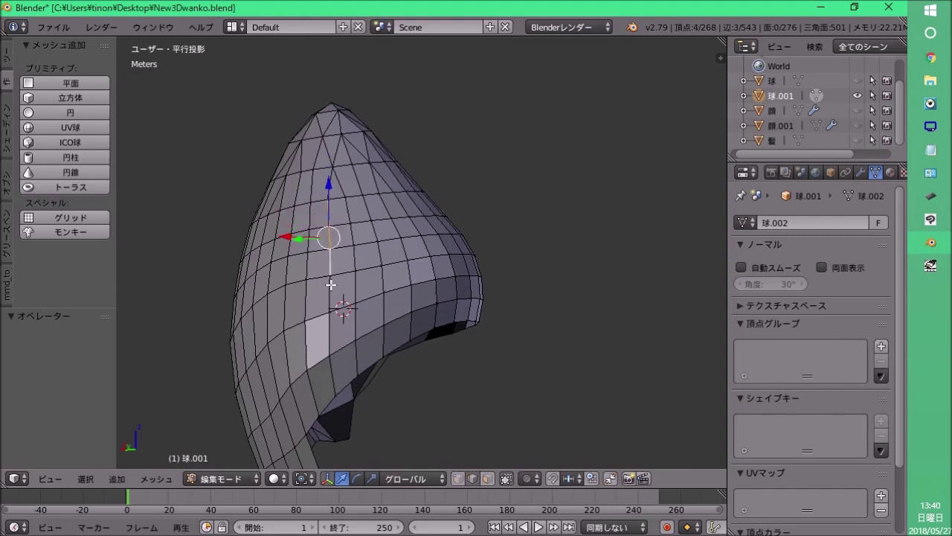
key(x)
click(369, 215)
mouse_move(369, 215)
middle_down()
mouse_move(355, 148)
mouse_move(384, 149)
middle_up()
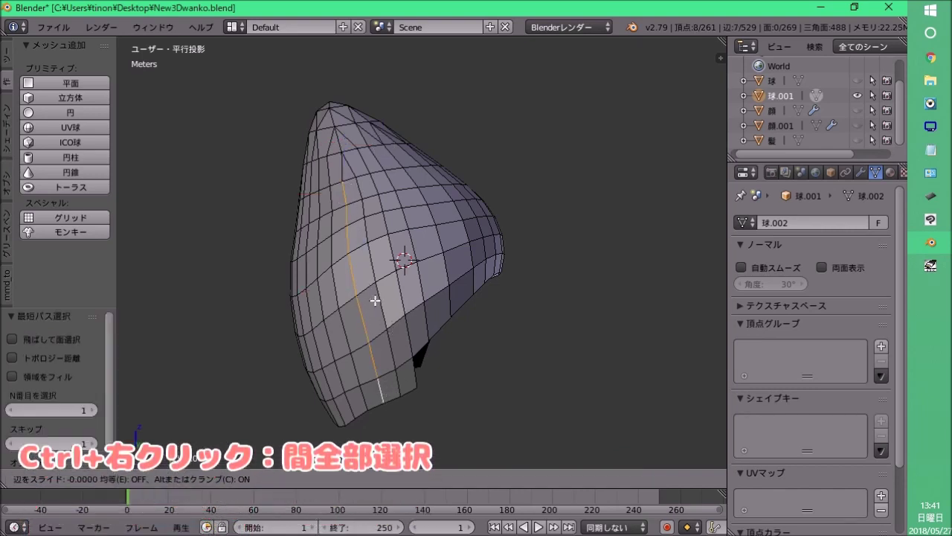
Edge-slide one loop, then select and dissolve another edge loop.
key(g)
key(g)
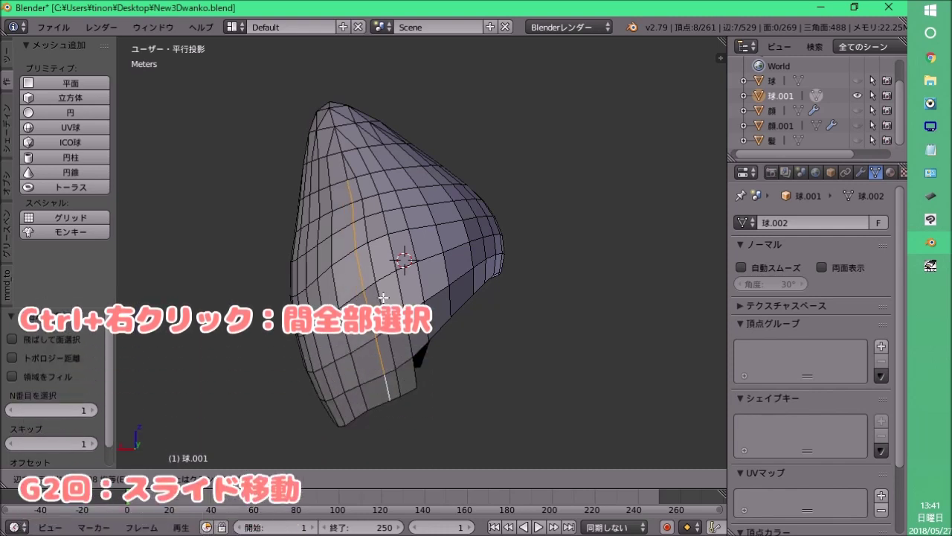
click(382, 297)
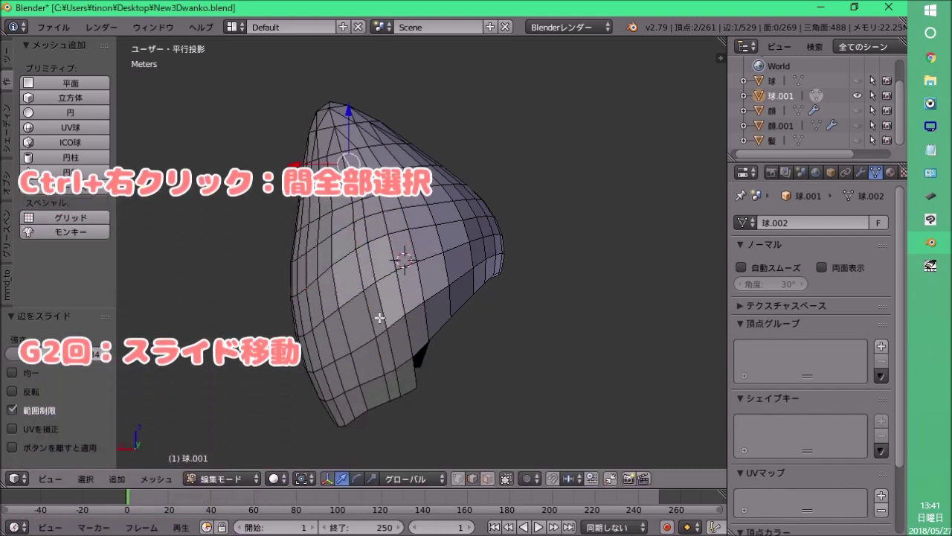
ctrl+right_click(408, 386)
key(Delete)
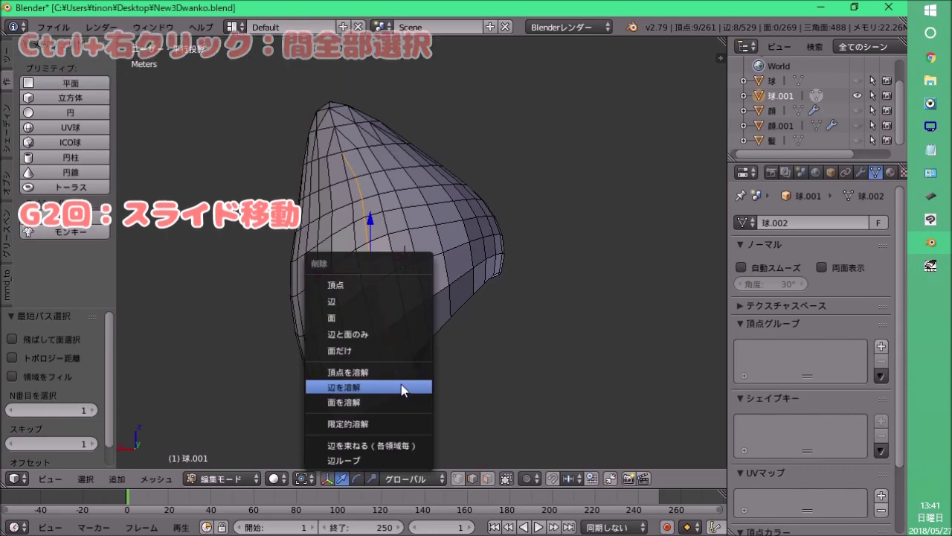
click(408, 388)
Edge-slide a path of edges running down the other side of the ear.
middle_drag(386, 330, 379, 265)
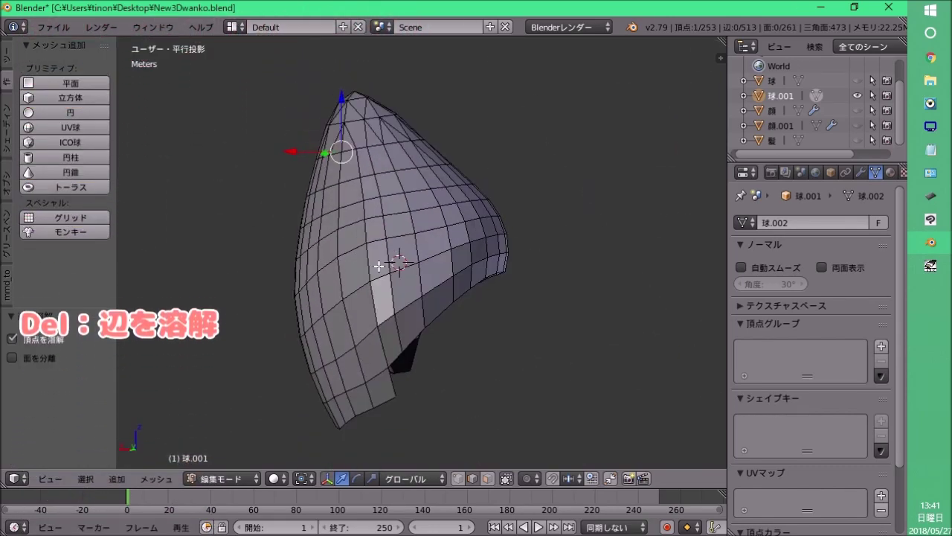
middle_drag(386, 345, 387, 223)
ctrl+click(389, 228)
key(g)
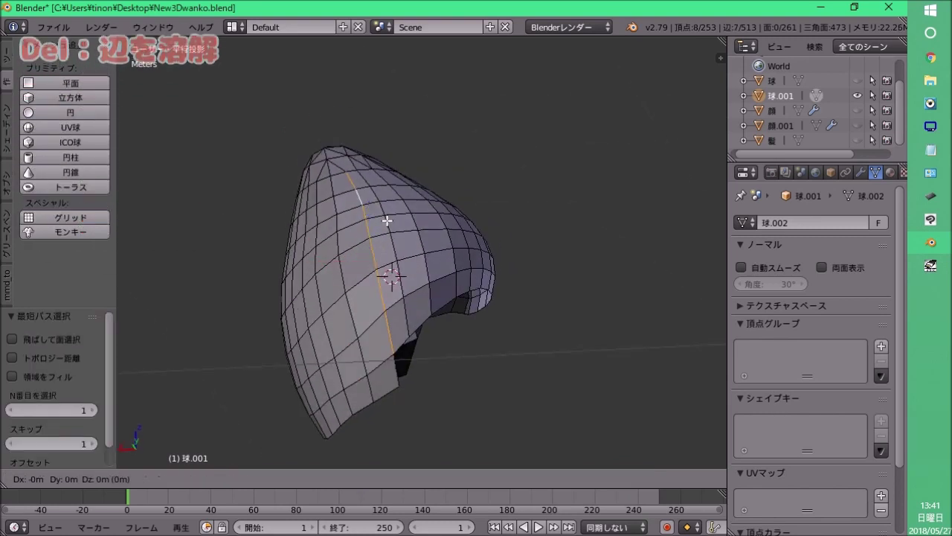
click(382, 224)
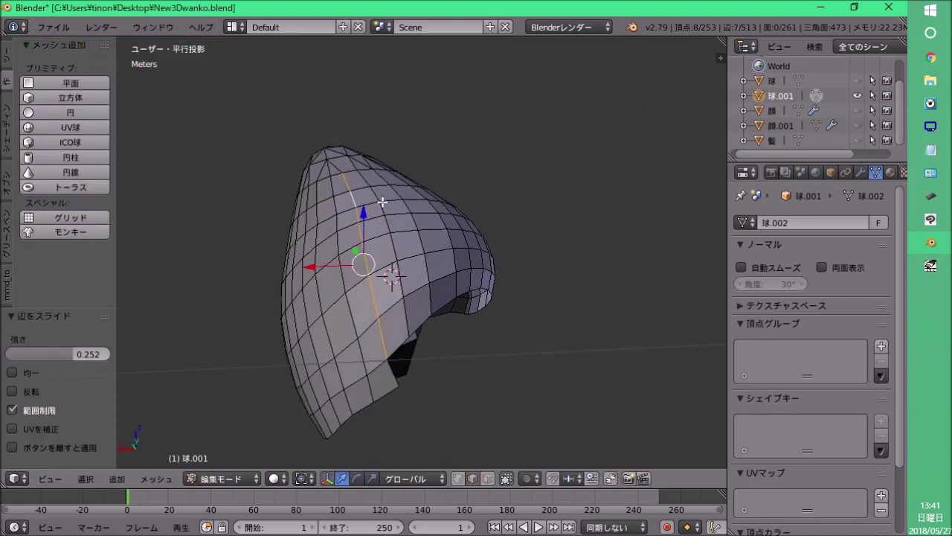
mouse_move(368, 216)
middle_down()
mouse_move(363, 264)
mouse_move(350, 224)
mouse_move(317, 211)
middle_up()
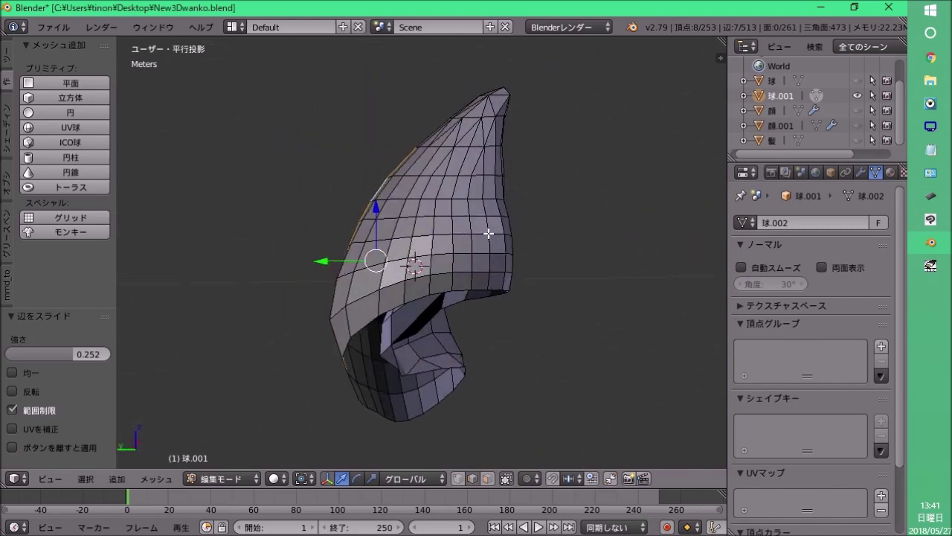
mouse_move(488, 232)
middle_down()
mouse_move(399, 276)
mouse_move(432, 255)
mouse_move(360, 265)
middle_up()
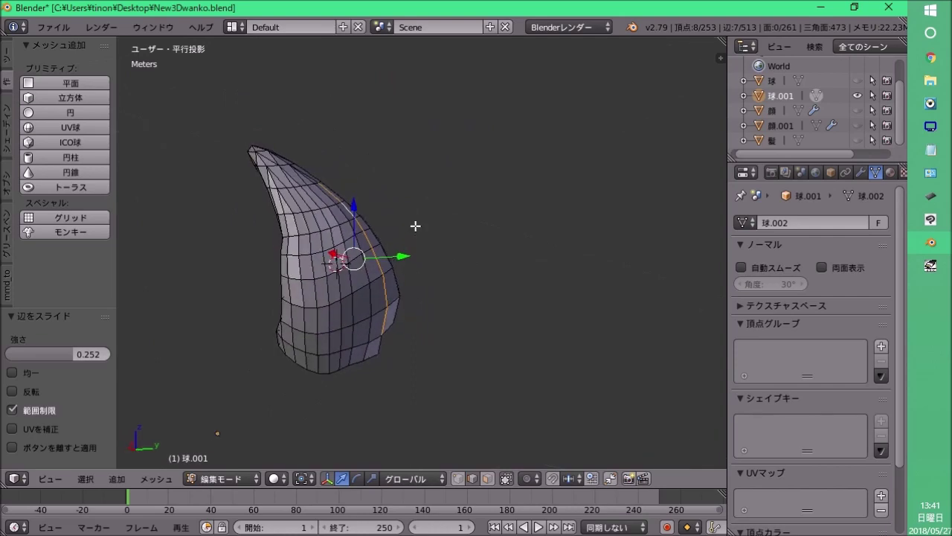
middle_drag(432, 275, 359, 238)
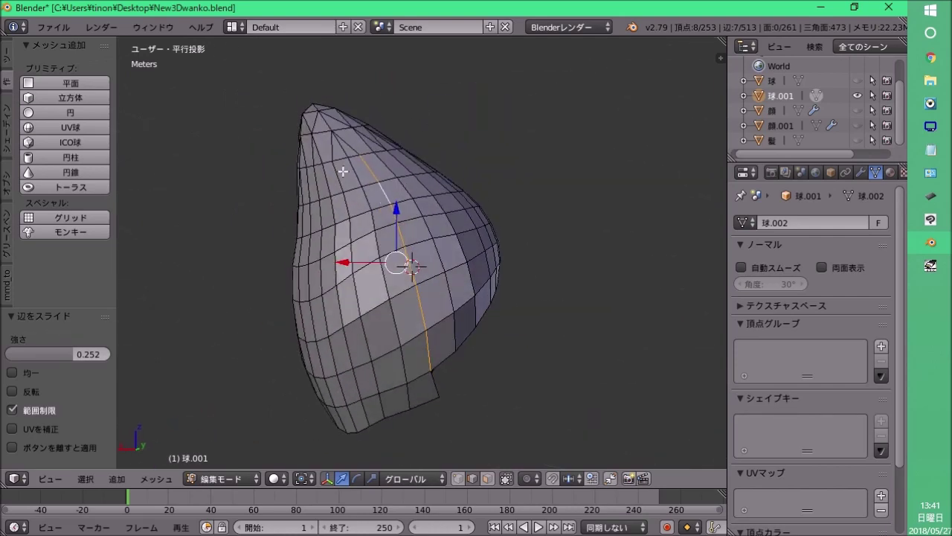
middle_drag(343, 172, 402, 171)
Dissolve two more edge loops on the ear.
key(ctrl+x)
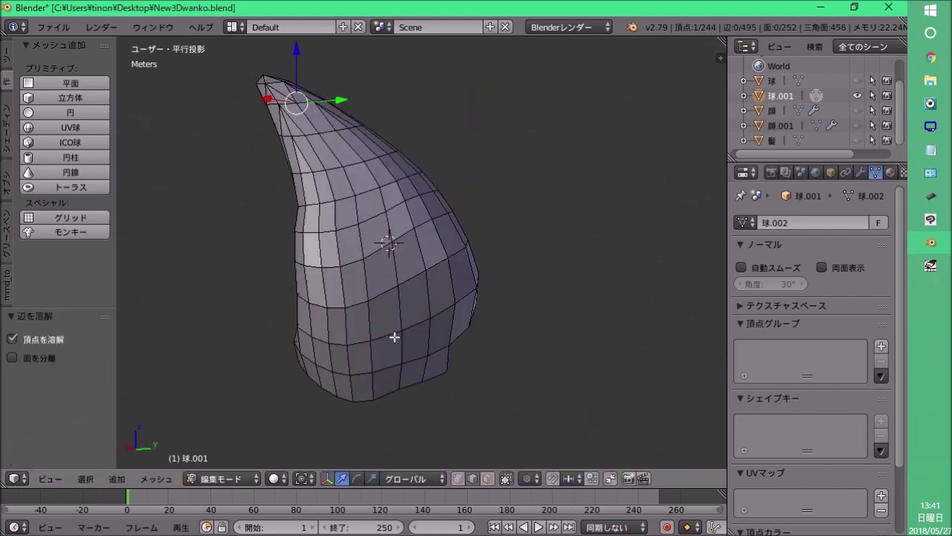
key(ctrl+z)
key(ctrl+shift+z)
key(x)
click(325, 221)
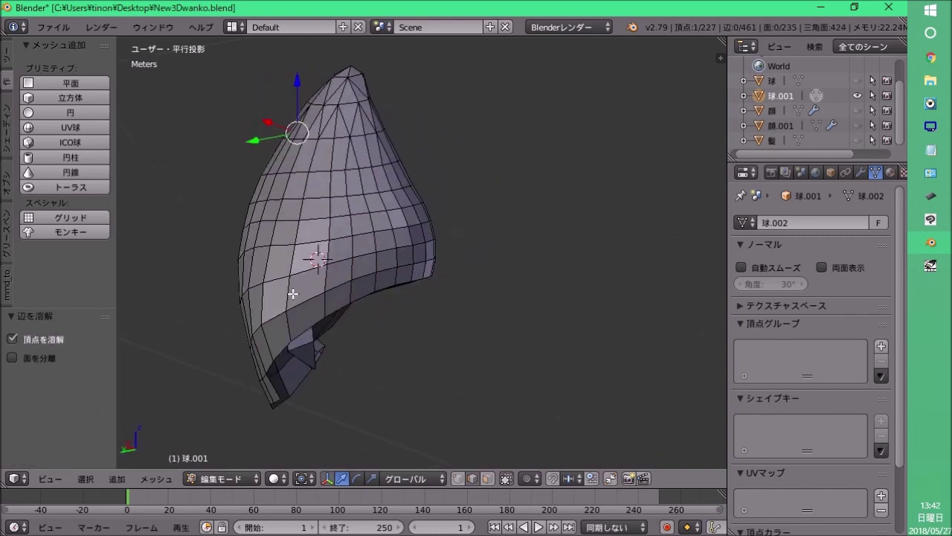
middle_drag(325, 221, 302, 289)
click(393, 258)
middle_drag(393, 259, 330, 252)
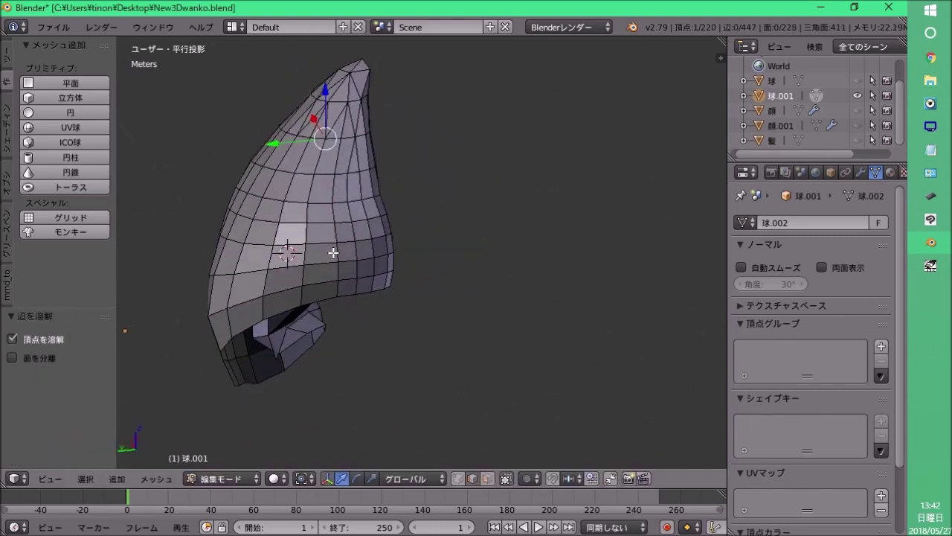
key(x)
click(389, 292)
mouse_move(389, 293)
middle_down()
mouse_move(339, 241)
mouse_move(287, 244)
middle_up()
Confirm a knife cut on the ear mesh.
scroll(308, 291, up, 2)
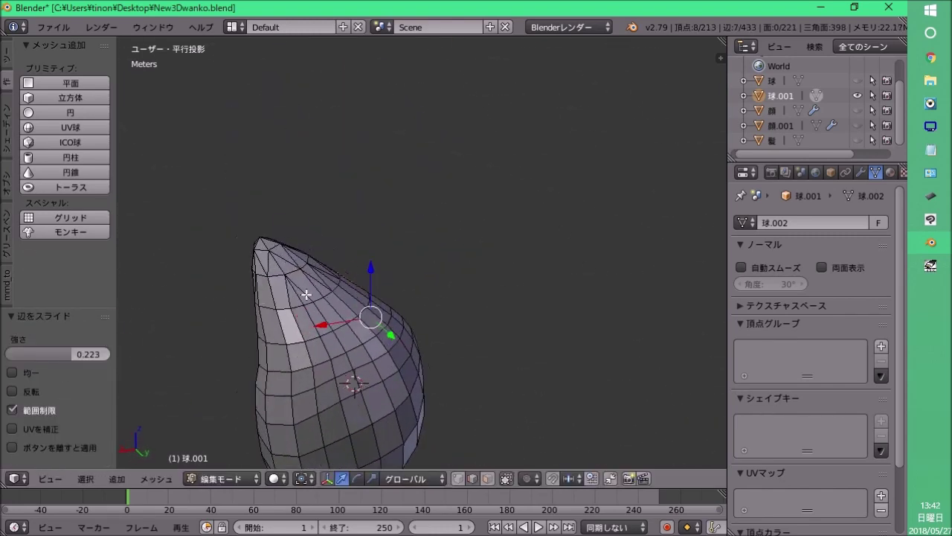
scroll(382, 286, up, 2)
key(Return)
scroll(311, 302, down, 3)
mouse_move(425, 270)
middle_down()
mouse_move(383, 291)
mouse_move(372, 313)
mouse_move(577, 331)
mouse_move(476, 149)
mouse_move(447, 323)
mouse_move(432, 346)
mouse_move(485, 264)
mouse_move(463, 156)
middle_up()
Dissolve the nine selected edges and confirm a knife cut across the tip.
key(x)
click(484, 264)
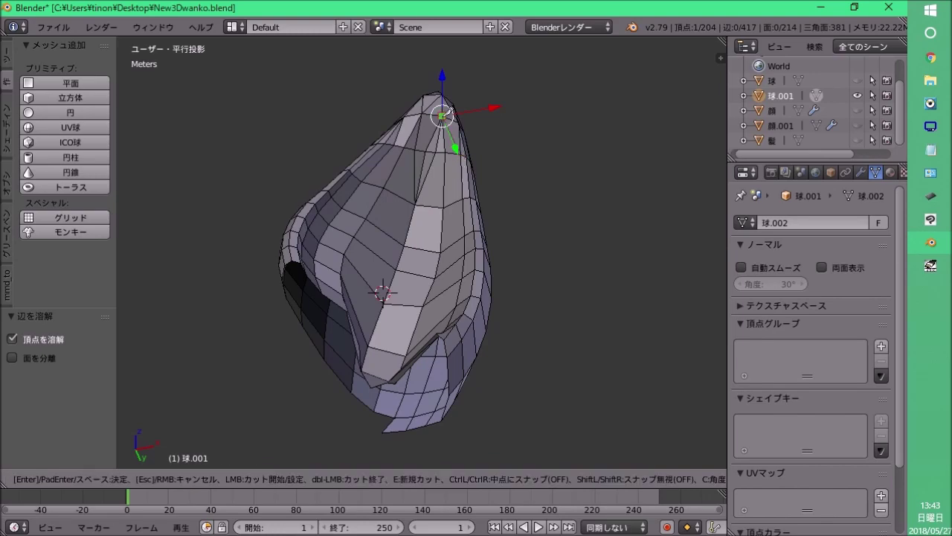
key(Return)
middle_drag(446, 113, 425, 149)
scroll(425, 149, up, 3)
mouse_move(464, 416)
middle_down()
mouse_move(357, 357)
mouse_move(363, 304)
mouse_move(340, 250)
mouse_move(351, 330)
mouse_move(324, 291)
middle_up()
Delete the stray vertex and knife-cut a new edge across the tip.
key(x)
click(378, 304)
key(k)
click(347, 313)
click(350, 334)
key(Return)
Dissolve the selected edges and extend the selection along another edge path.
key(x)
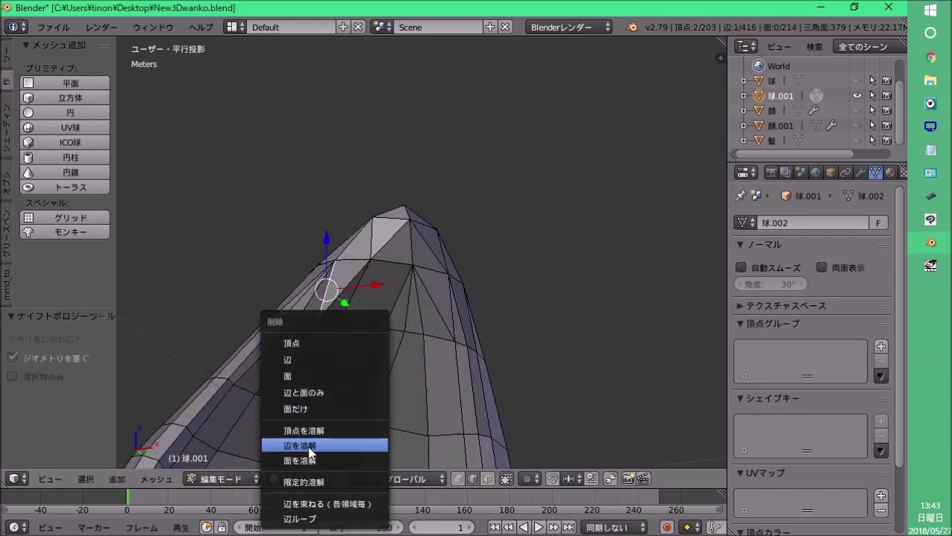
click(308, 442)
mouse_move(308, 442)
middle_down()
mouse_move(423, 391)
mouse_move(395, 316)
mouse_move(410, 357)
mouse_move(323, 251)
mouse_move(296, 295)
mouse_move(395, 198)
middle_up()
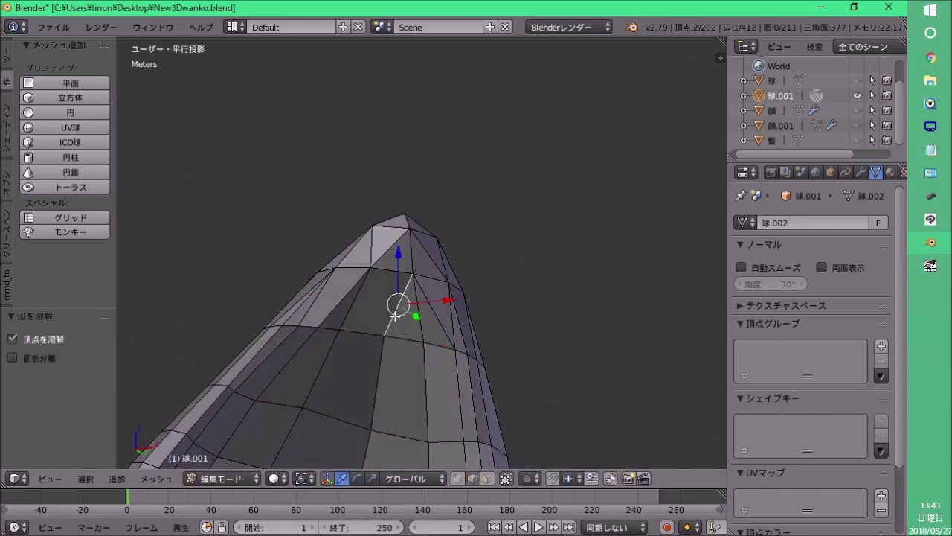
scroll(395, 316, down, 2)
ctrl+click(410, 358)
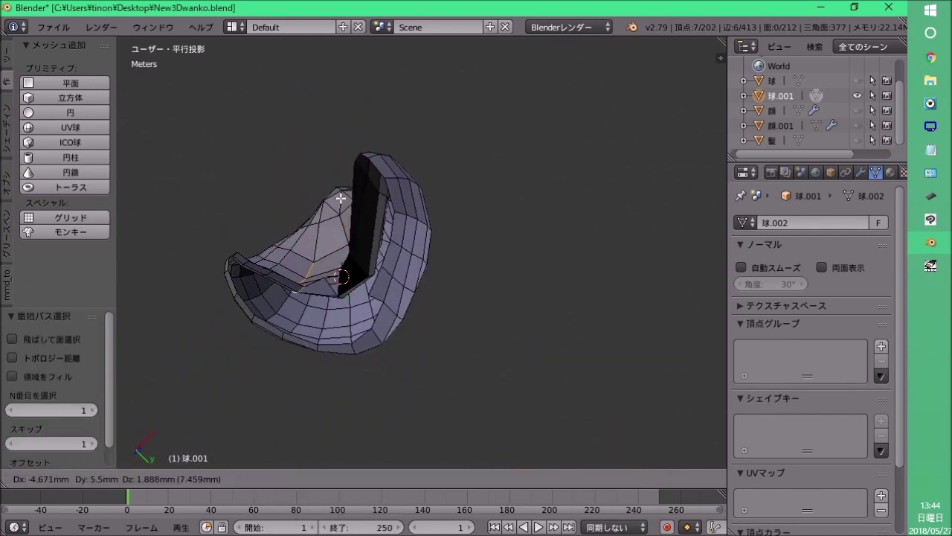
Nudge the selected vertices into place and select the top edge.
key(g)
click(340, 291)
middle_drag(340, 291, 514, 290)
scroll(435, 325, up, 3)
mouse_move(435, 324)
middle_down()
mouse_move(278, 259)
mouse_move(321, 189)
mouse_move(454, 223)
middle_up()
right_click(349, 172)
middle_drag(350, 172, 391, 236)
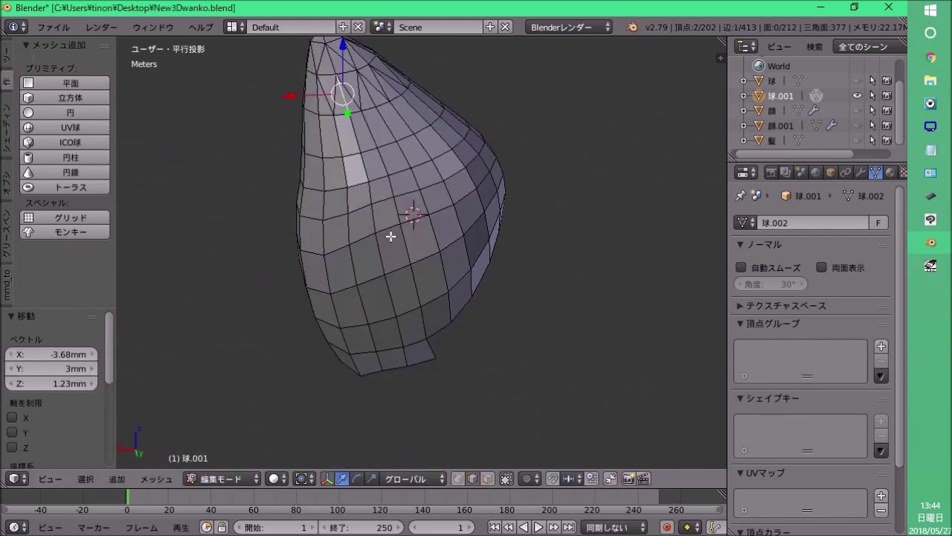
Edge-slide the selected edge and loop, redoing the slide once.
key(ctrl+z)
middle_drag(374, 323, 426, 340)
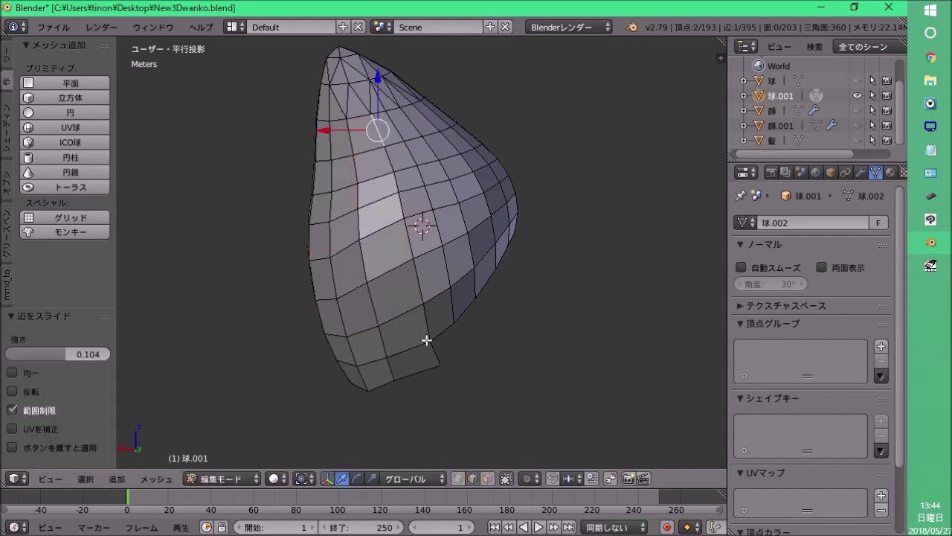
click(400, 203)
mouse_move(400, 204)
middle_down()
mouse_move(478, 298)
mouse_move(577, 278)
middle_up()
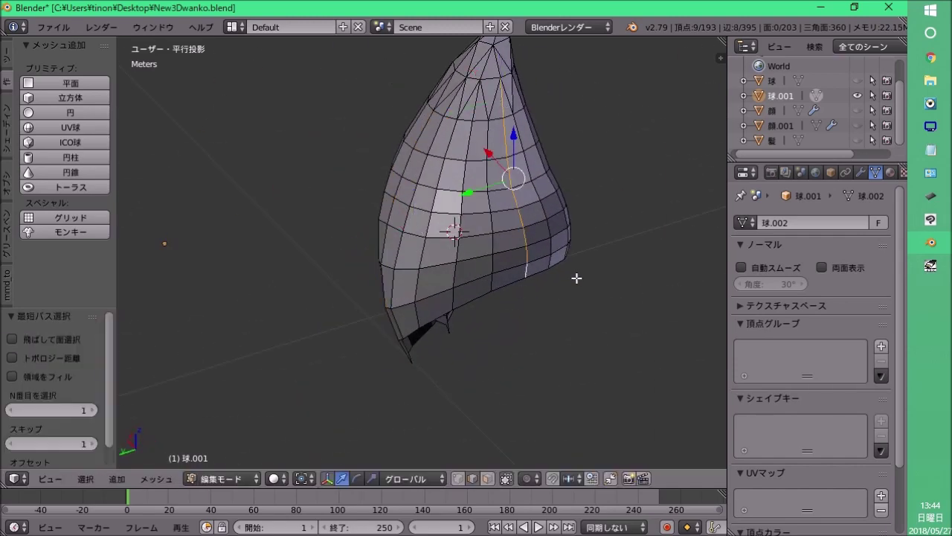
key(ctrl+z)
middle_drag(449, 223, 480, 168)
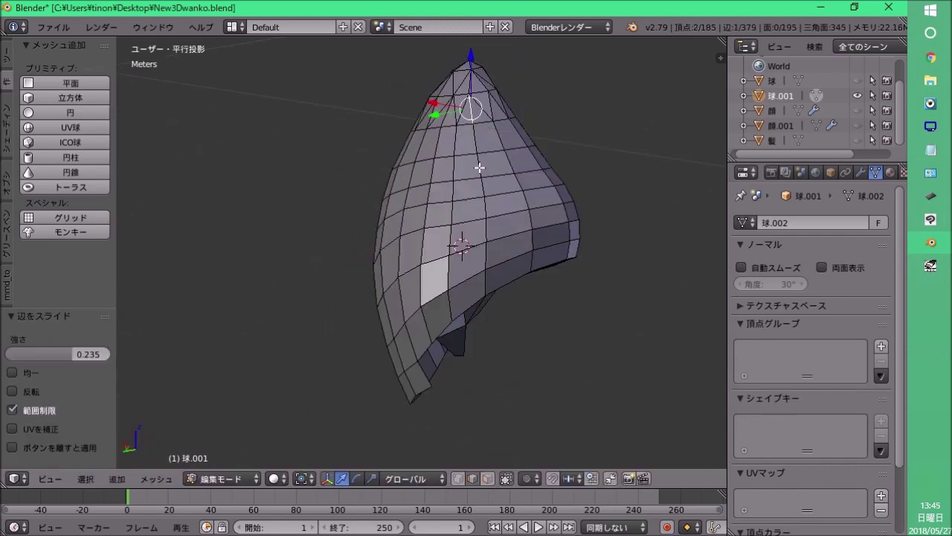
key(ctrl+z)
key(ctrl+shift+z)
key(ctrl+z)
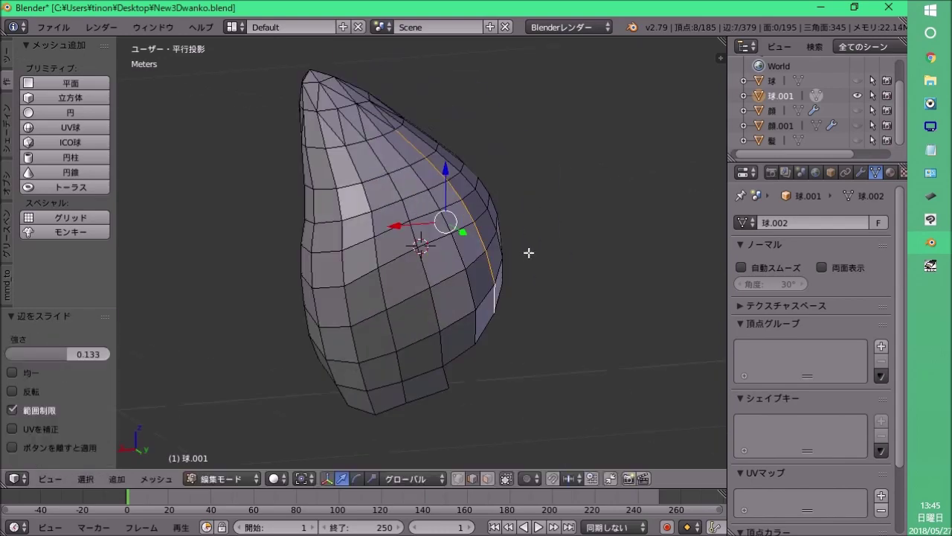
mouse_move(474, 305)
middle_down()
mouse_move(425, 208)
mouse_move(531, 267)
mouse_move(449, 280)
mouse_move(159, 159)
middle_up()
Knife-cut new edges across two faces, undoing the second cut.
right_click(425, 210)
key(k)
click(434, 222)
key(Return)
scroll(505, 215, up, 5)
right_click(505, 216)
mouse_move(505, 215)
middle_down()
mouse_move(610, 136)
mouse_move(682, 133)
mouse_move(505, 176)
mouse_move(397, 217)
mouse_move(213, 238)
mouse_move(389, 263)
mouse_move(421, 233)
mouse_move(391, 279)
middle_up()
key(k)
click(357, 188)
key(Return)
key(ctrl+z)
scroll(384, 216, up, 3)
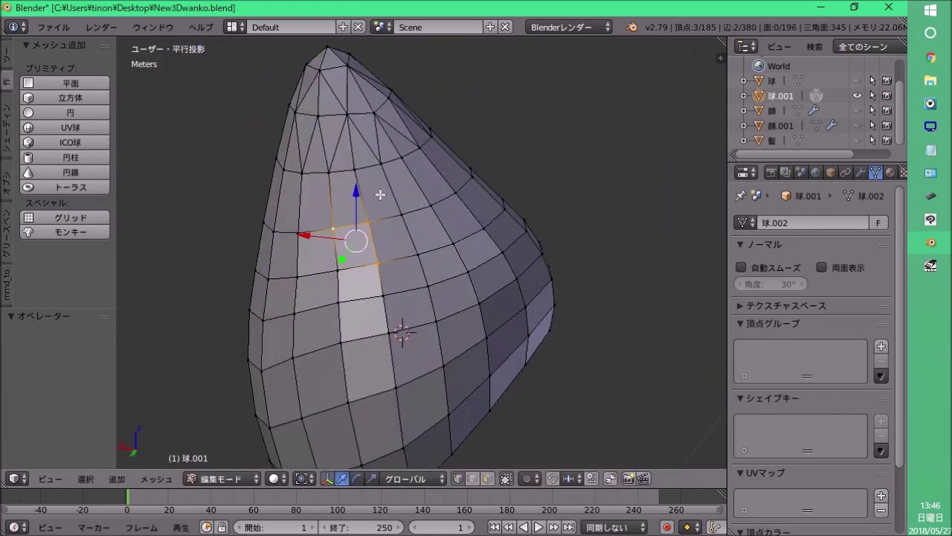
Dissolve an edge on the ear's rounded cap and move the remaining vertices.
mouse_move(380, 194)
middle_down()
mouse_move(438, 203)
mouse_move(288, 215)
mouse_move(421, 234)
mouse_move(375, 256)
mouse_move(520, 263)
mouse_move(400, 287)
mouse_move(416, 250)
middle_up()
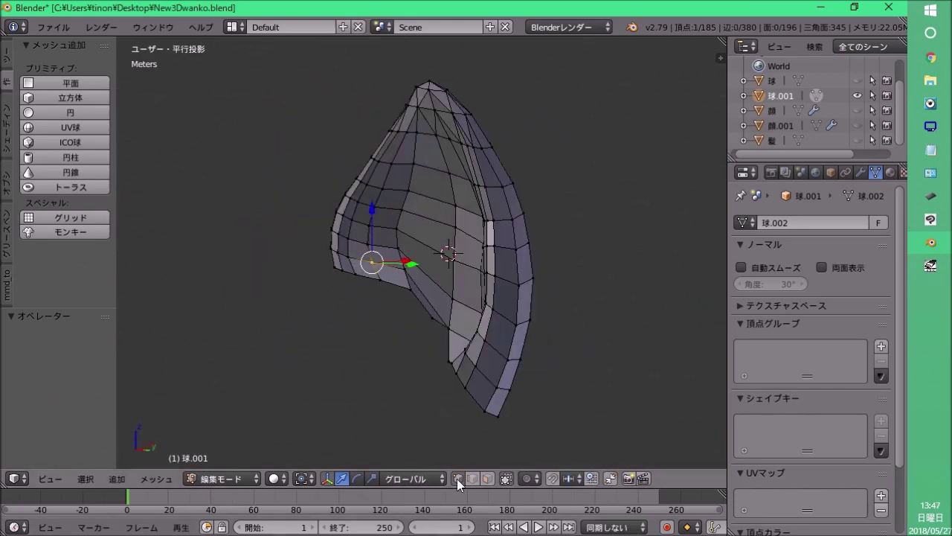
mouse_move(461, 297)
middle_down()
mouse_move(471, 163)
mouse_move(449, 132)
middle_up()
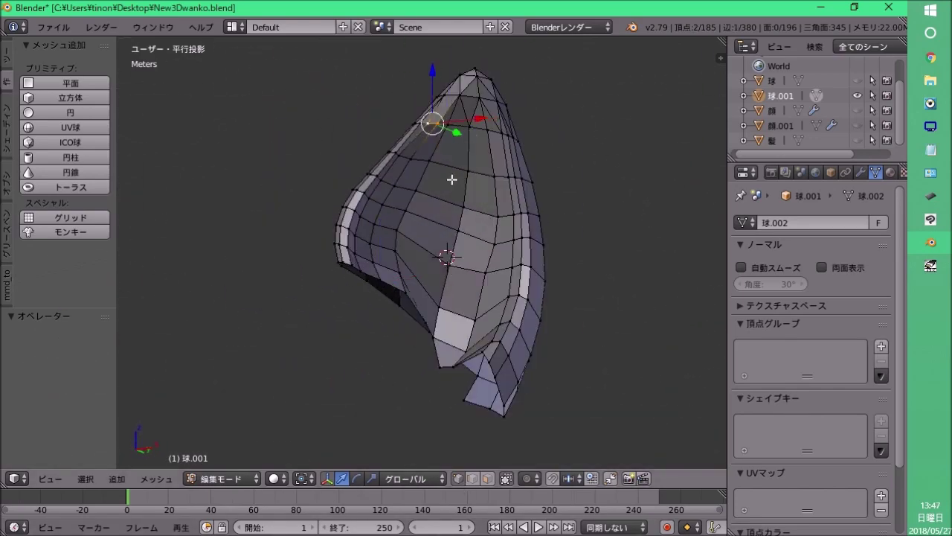
mouse_move(452, 180)
middle_down()
mouse_move(476, 149)
mouse_move(446, 193)
mouse_move(496, 209)
mouse_move(538, 304)
mouse_move(442, 397)
middle_up()
alt+right_click(424, 206)
key(x)
click(425, 206)
key(g)
click(453, 248)
mouse_move(453, 248)
middle_down()
mouse_move(477, 199)
mouse_move(457, 166)
middle_up()
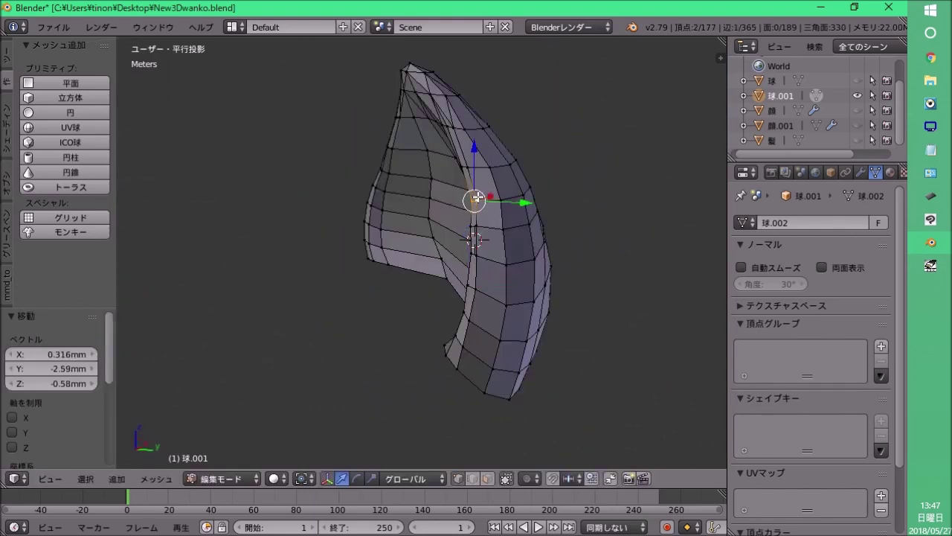
Move the vertices again, then select the ear-tip vertex in Right Ortho view over the sketch.
key(g)
click(382, 149)
middle_drag(382, 149, 418, 248)
key(KP_3)
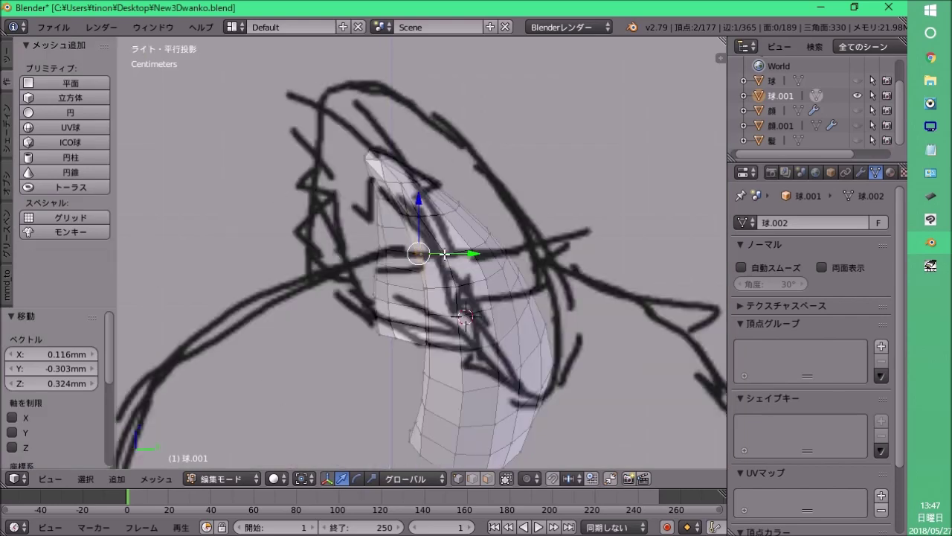
scroll(444, 254, down, 2)
right_click(462, 255)
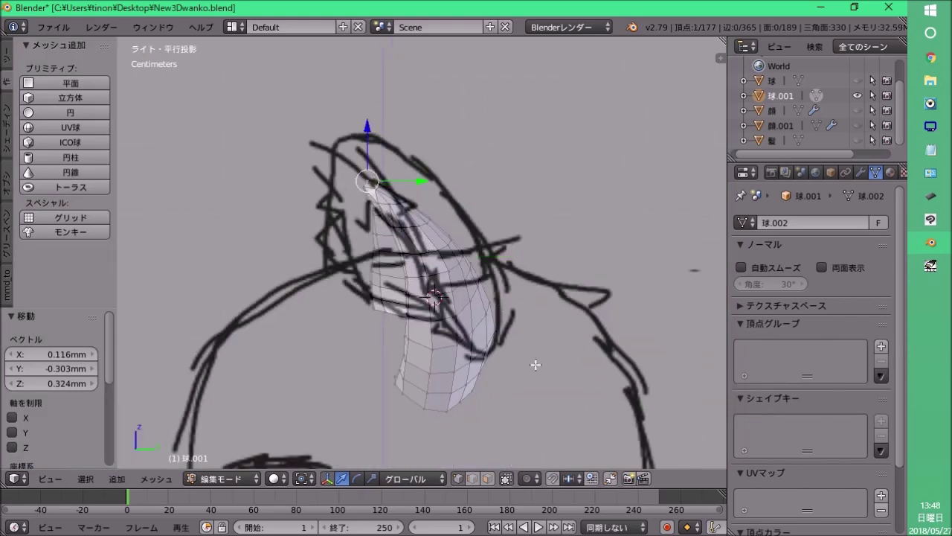
Turn on proportional editing and pick a different falloff shape.
click(530, 479)
click(542, 444)
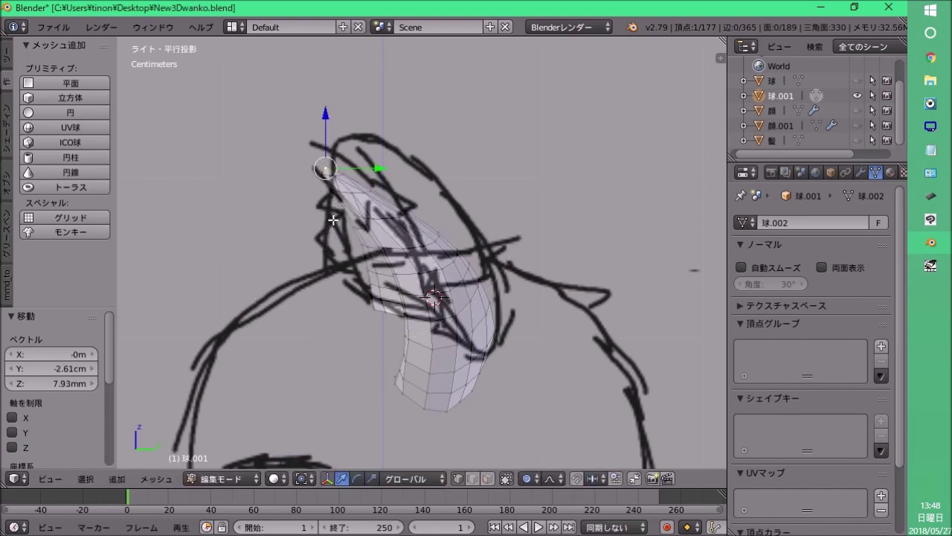
click(554, 480)
click(575, 413)
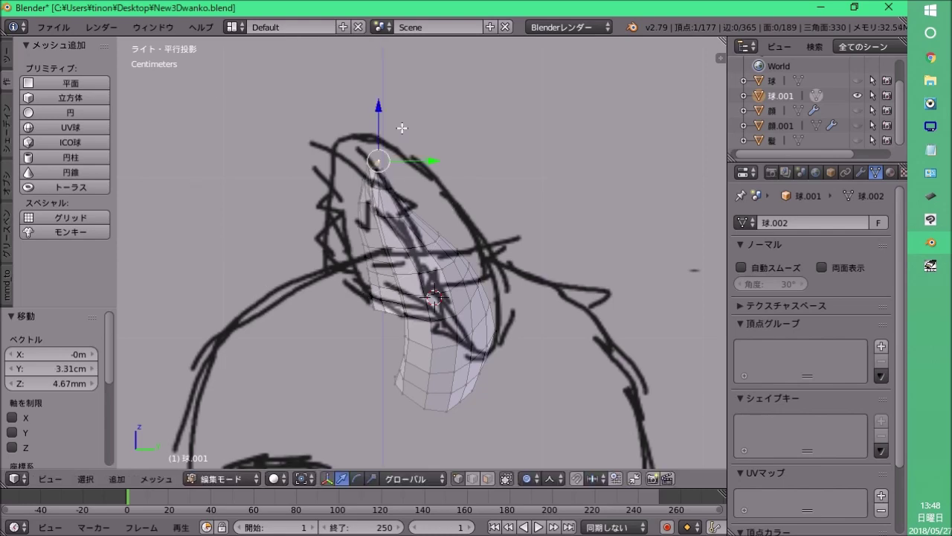
mouse_move(402, 128)
middle_down()
mouse_move(489, 230)
mouse_move(361, 250)
mouse_move(481, 238)
mouse_move(576, 186)
mouse_move(466, 227)
mouse_move(297, 223)
mouse_move(551, 238)
mouse_move(432, 215)
mouse_move(429, 194)
middle_up()
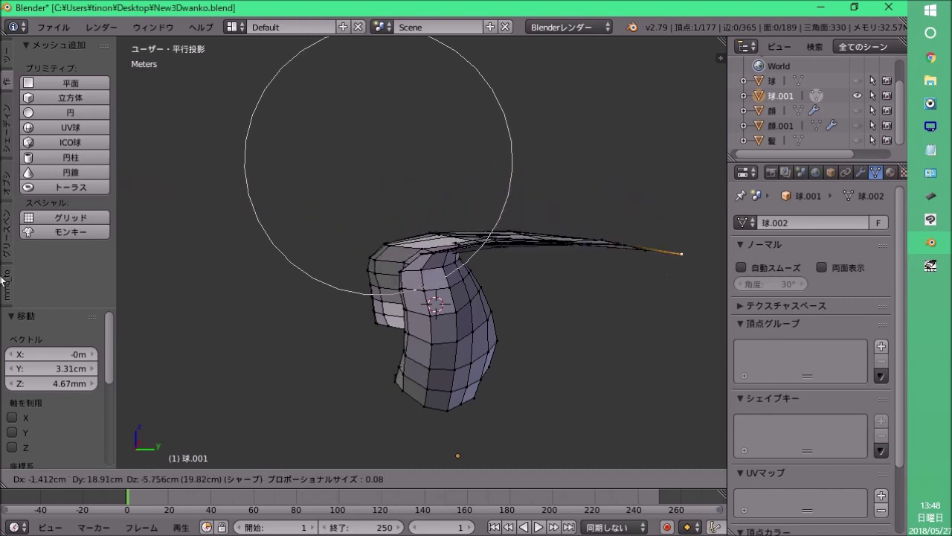
Cancel the stretched tip move and set proportional editing falloff to Sharp.
right_click(554, 181)
middle_drag(446, 199, 461, 286)
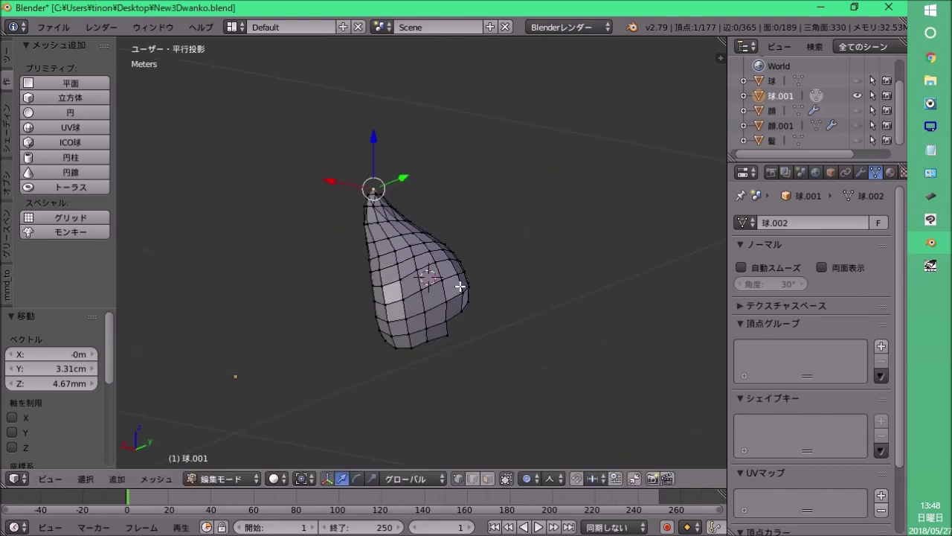
click(559, 478)
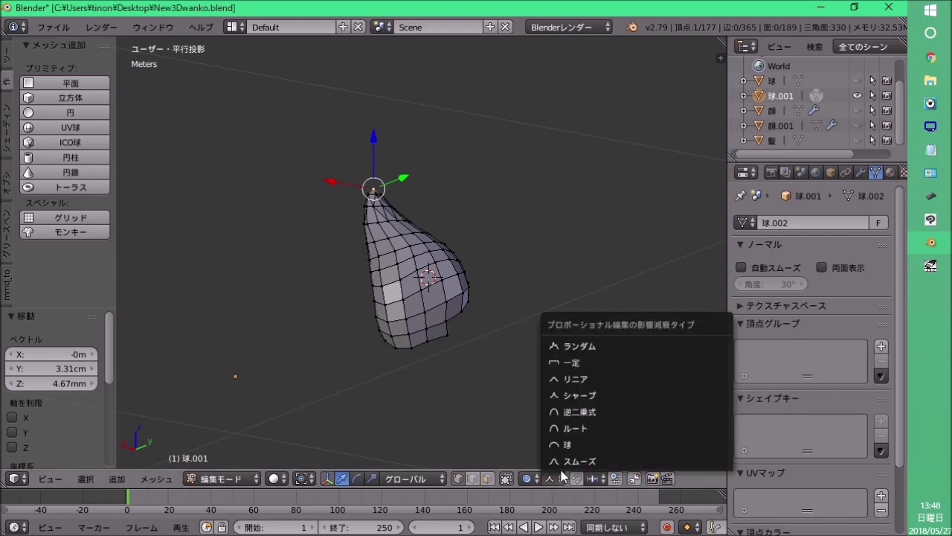
click(611, 399)
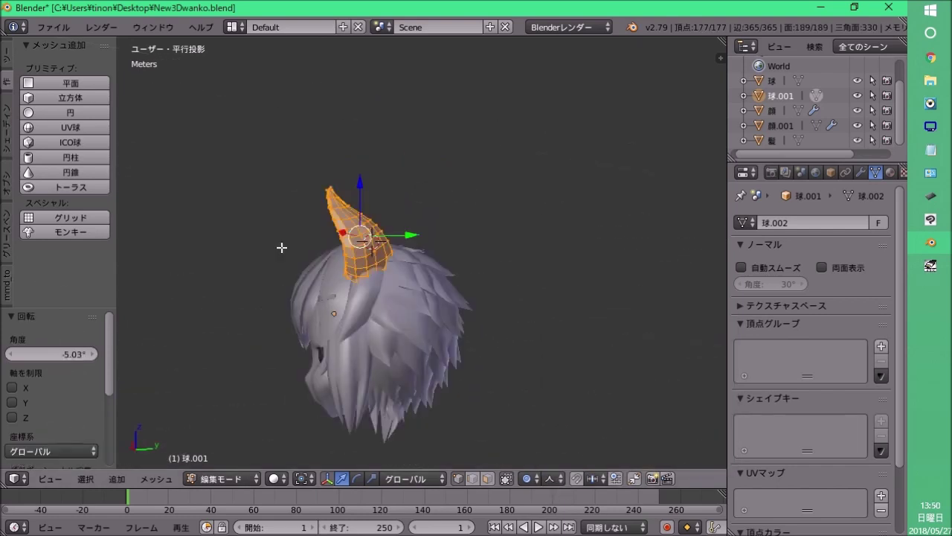
mouse_move(307, 255)
middle_down()
mouse_move(379, 319)
mouse_move(514, 266)
mouse_move(480, 245)
mouse_move(273, 254)
middle_up()
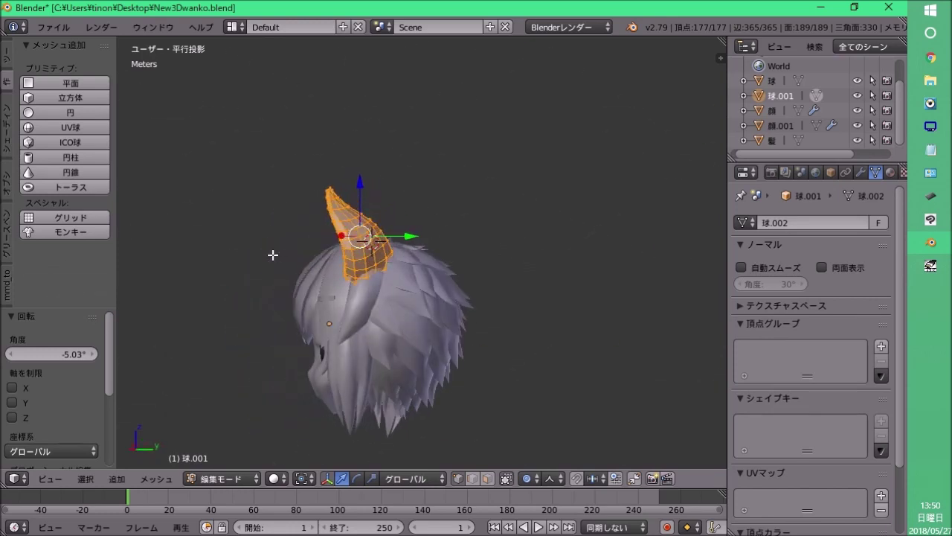
scroll(412, 267, up, 3)
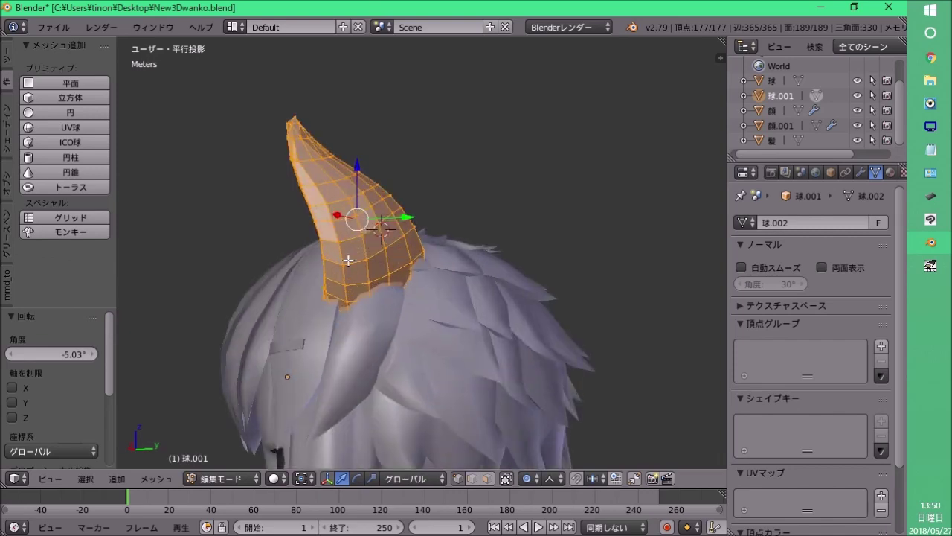
mouse_move(413, 267)
middle_down()
mouse_move(506, 295)
mouse_move(436, 275)
mouse_move(422, 291)
mouse_move(292, 265)
middle_up()
mouse_move(421, 274)
middle_down()
mouse_move(314, 278)
mouse_move(426, 273)
middle_up()
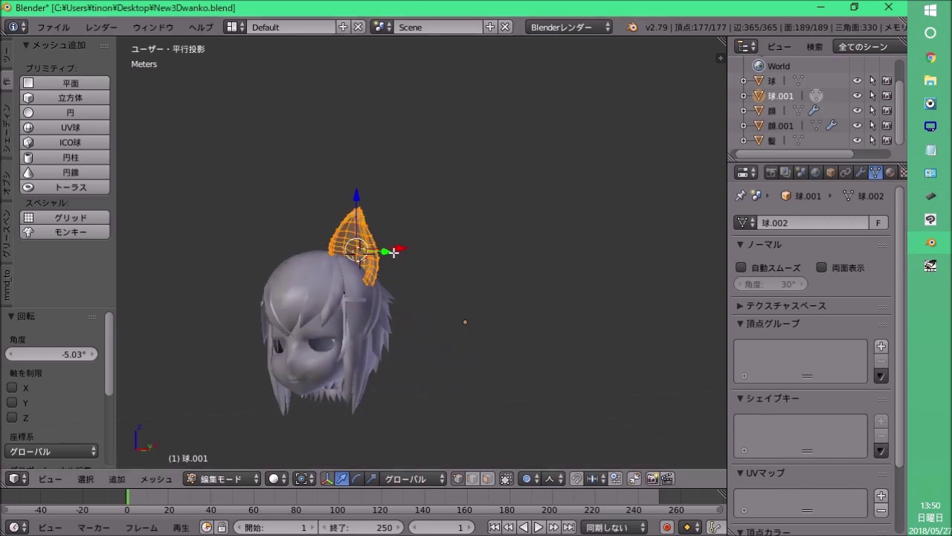
middle_drag(384, 261, 425, 266)
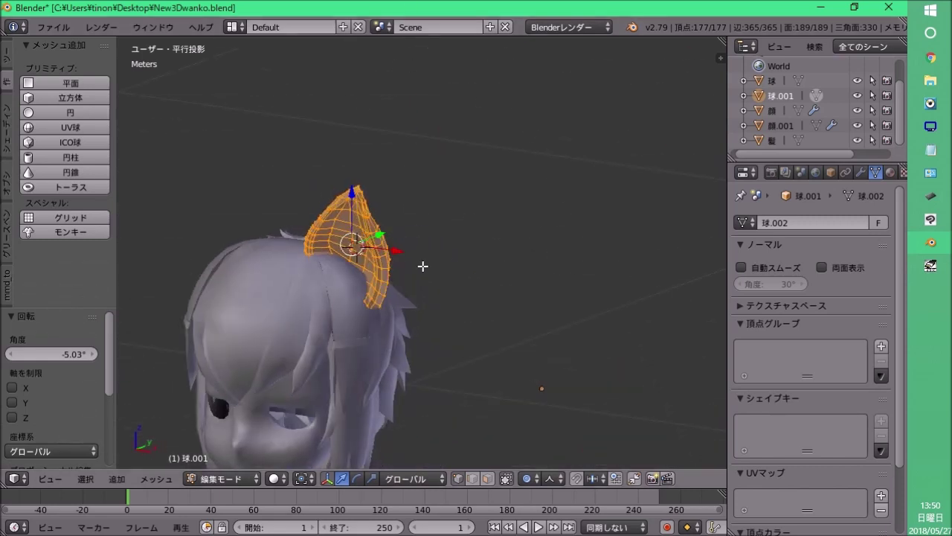
scroll(387, 245, up, 2)
mouse_move(357, 234)
middle_down()
mouse_move(375, 222)
mouse_move(350, 240)
mouse_move(358, 325)
mouse_move(395, 266)
mouse_move(350, 245)
mouse_move(385, 248)
middle_up()
scroll(349, 249, up, 2)
scroll(349, 249, down, 2)
scroll(350, 245, up, 2)
mouse_move(340, 277)
middle_down()
mouse_move(346, 248)
mouse_move(370, 251)
middle_up()
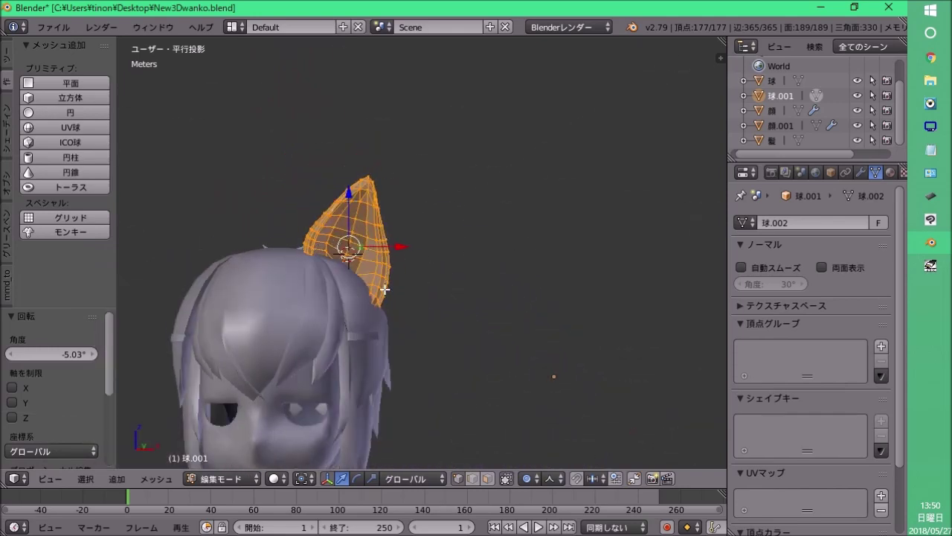
scroll(385, 288, down, 3)
mouse_move(389, 272)
middle_down()
mouse_move(425, 261)
mouse_move(283, 270)
mouse_move(275, 252)
mouse_move(322, 199)
middle_up()
scroll(308, 229, up, 2)
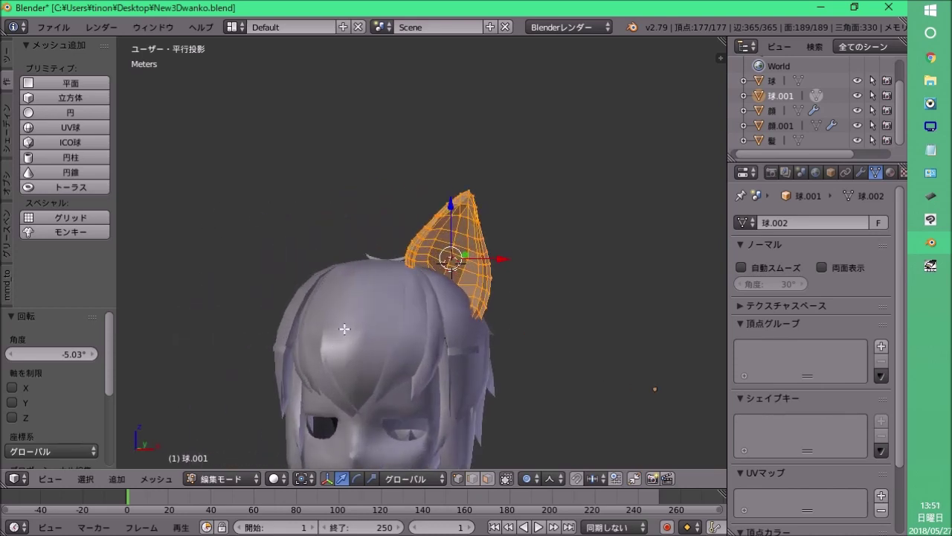
Add a trial Mirror modifier to the ear mesh.
click(862, 173)
click(816, 225)
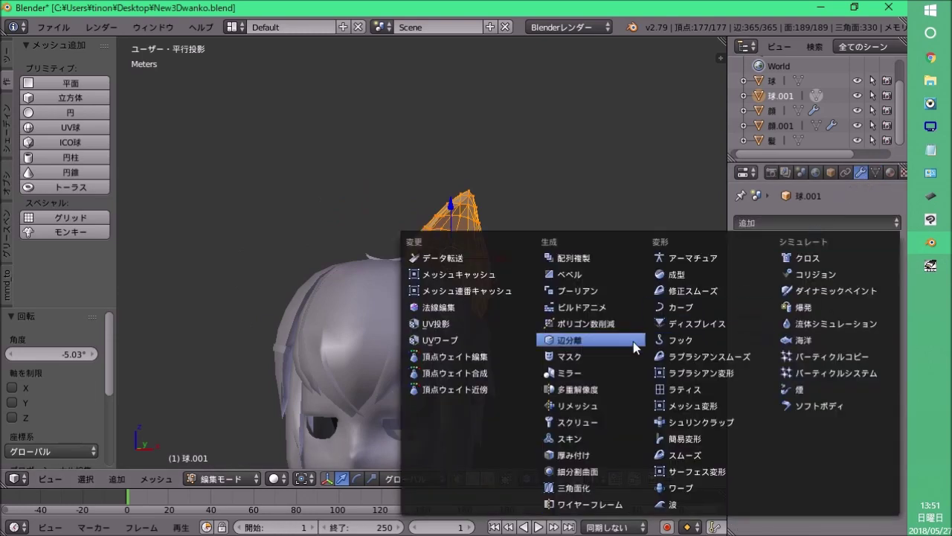
click(583, 373)
mouse_move(582, 375)
middle_down()
mouse_move(462, 323)
mouse_move(558, 340)
mouse_move(515, 299)
mouse_move(566, 295)
mouse_move(548, 299)
middle_up()
scroll(536, 323, down, 4)
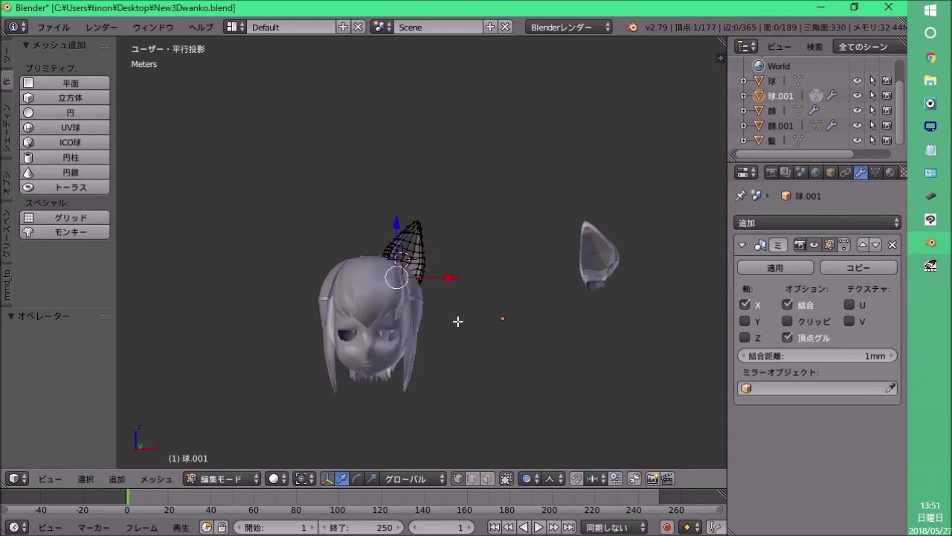
Check where the mirrored ear landed, then remove the misplaced Mirror modifier.
key(ctrl+shift+z)
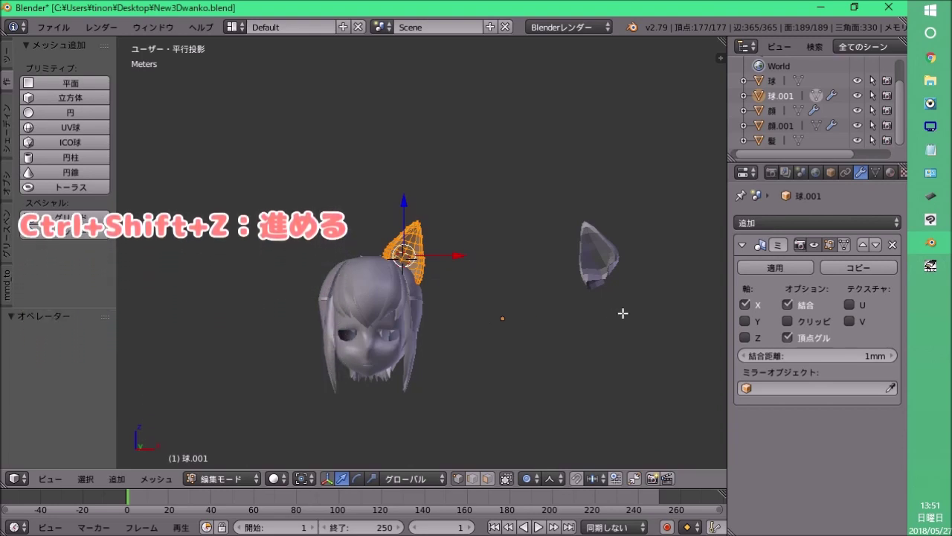
middle_drag(462, 280, 456, 311)
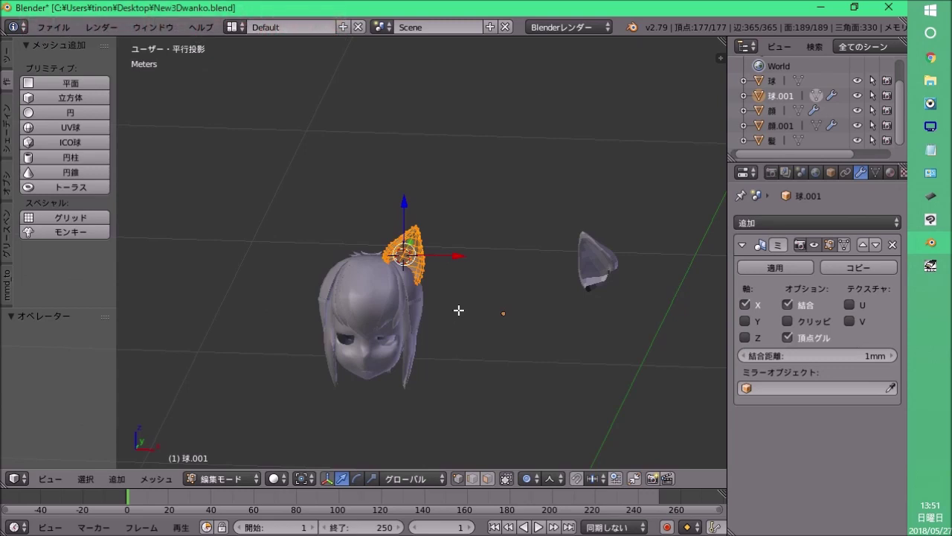
middle_drag(459, 310, 471, 264)
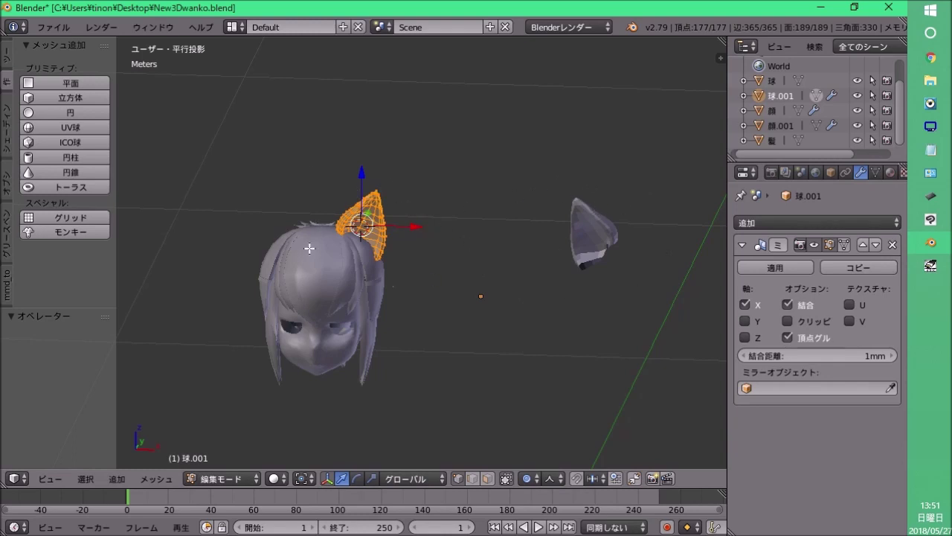
click(894, 244)
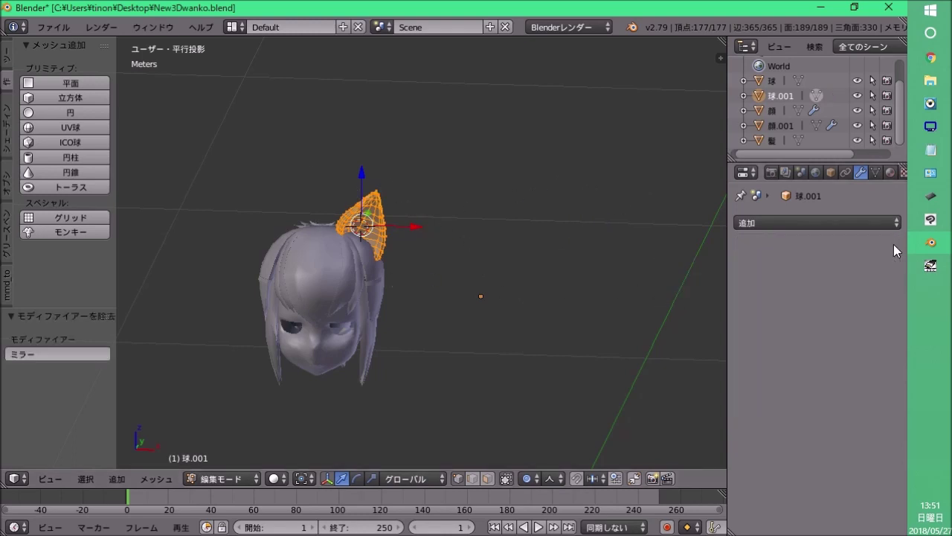
scroll(532, 272, down, 1)
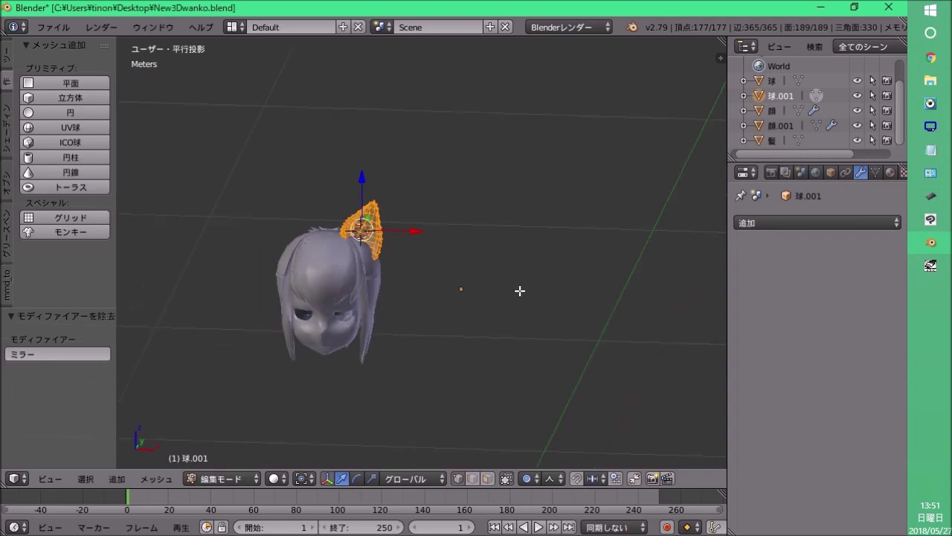
mouse_move(519, 291)
middle_down()
mouse_move(472, 295)
mouse_move(472, 313)
mouse_move(497, 214)
middle_up()
scroll(498, 214, down, 3)
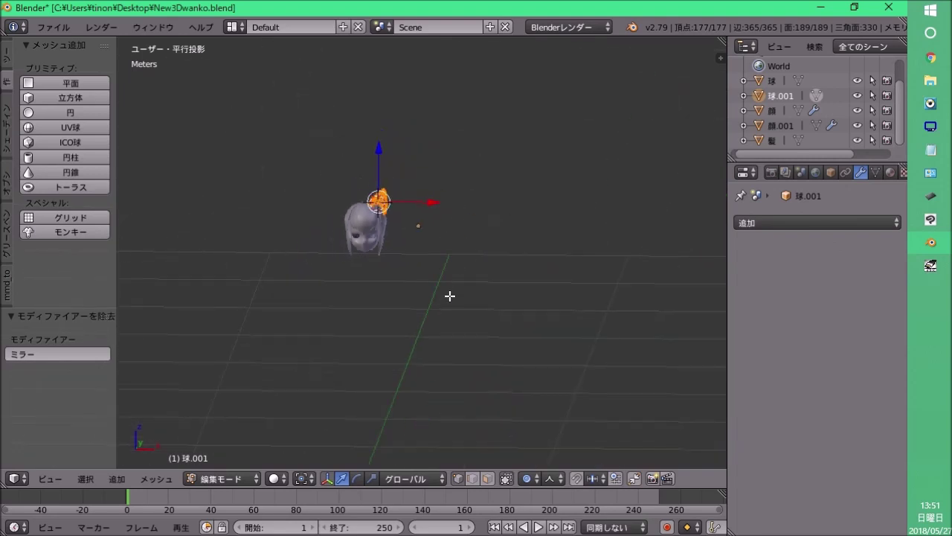
middle_drag(448, 295, 476, 233)
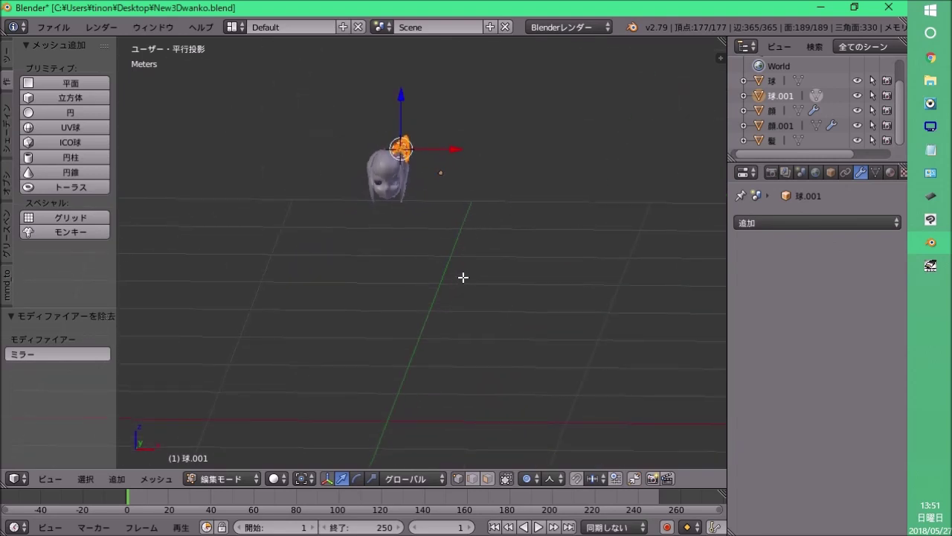
In Object Mode, set the ear's origin to the 3D cursor at world origin.
key(KP_8)
click(223, 480)
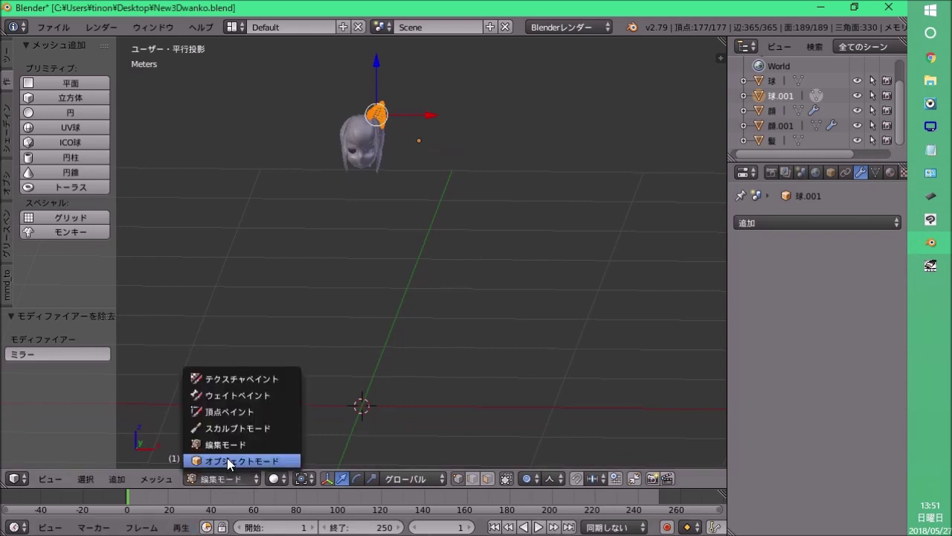
click(227, 457)
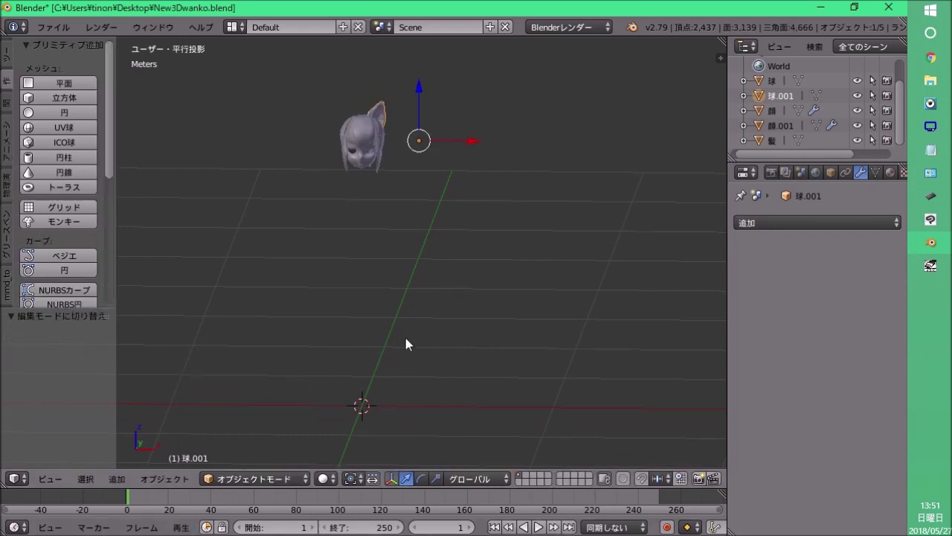
key(shift+ctrl+alt+c)
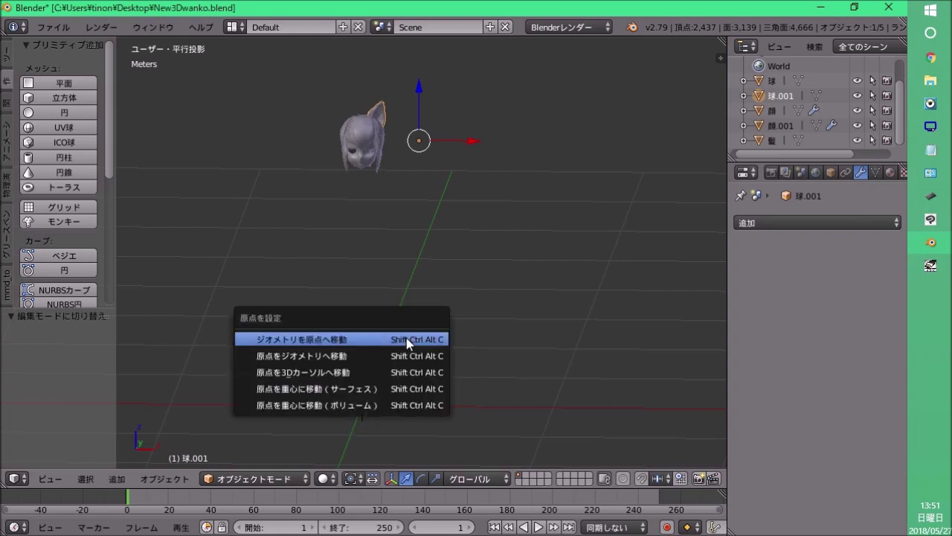
click(336, 373)
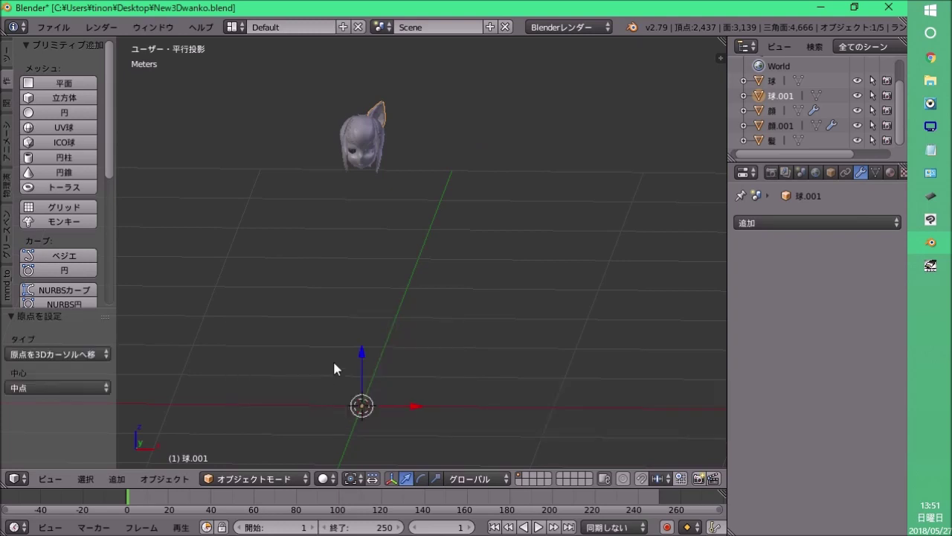
Add a Mirror modifier so a matching second ear appears on the head.
click(848, 223)
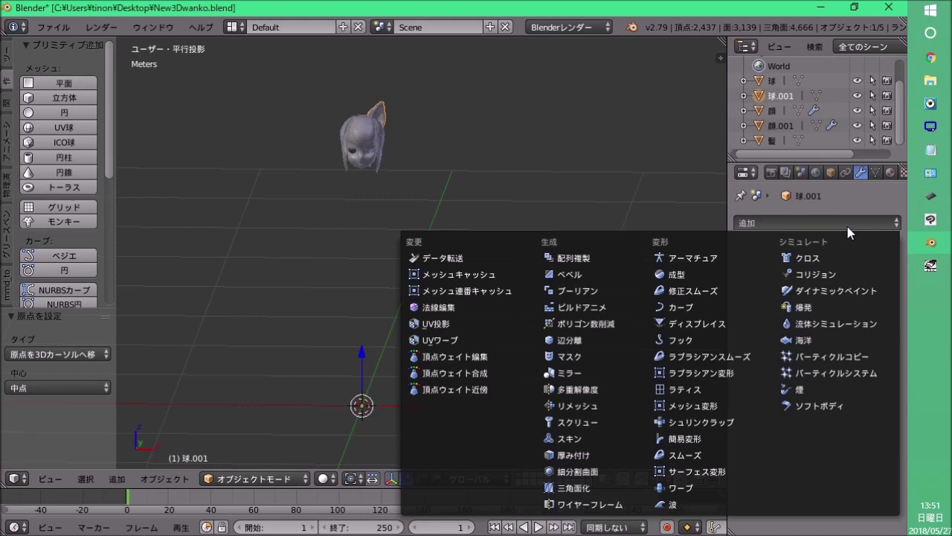
click(594, 368)
scroll(375, 101, up, 1)
scroll(377, 353, up, 3)
Orbit around the head and snap to Front view to check both ears.
scroll(384, 216, up, 5)
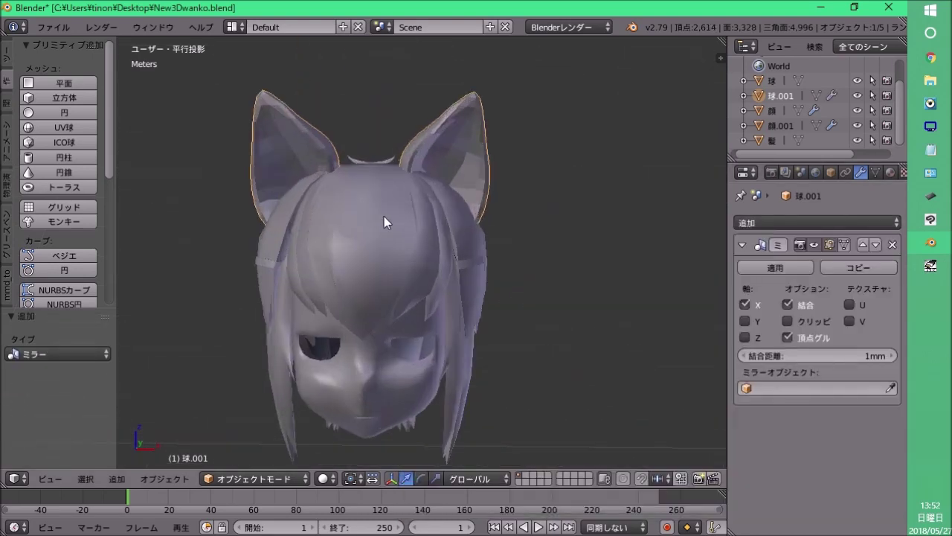
mouse_move(383, 215)
middle_down()
mouse_move(222, 234)
mouse_move(419, 276)
mouse_move(602, 203)
mouse_move(572, 215)
mouse_move(436, 212)
mouse_move(491, 235)
mouse_move(265, 231)
mouse_move(468, 226)
mouse_move(230, 218)
mouse_move(371, 228)
mouse_move(401, 202)
mouse_move(407, 227)
mouse_move(410, 213)
mouse_move(452, 248)
mouse_move(499, 198)
middle_up()
scroll(436, 212, down, 2)
scroll(371, 229, up, 1)
mouse_move(477, 238)
middle_down()
mouse_move(432, 230)
mouse_move(415, 186)
mouse_move(434, 240)
middle_up()
key(KP_1)
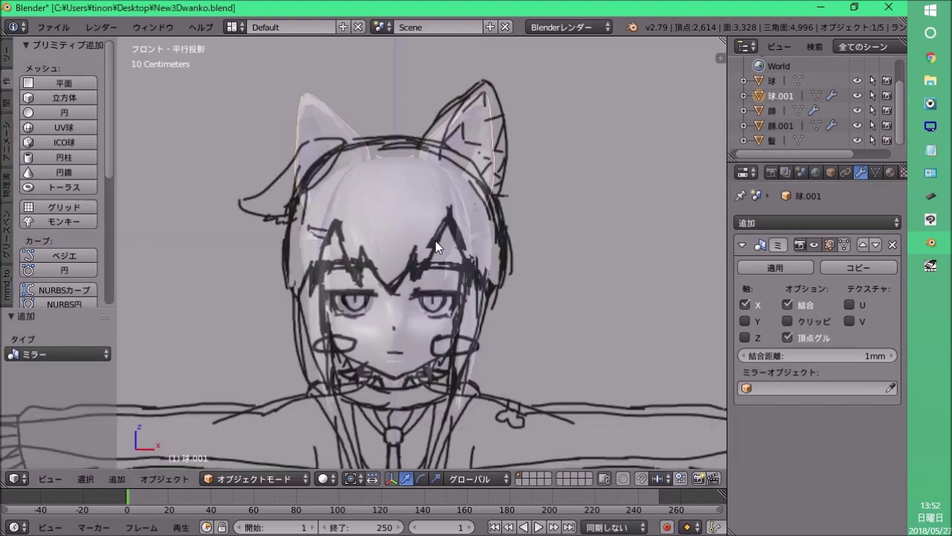
Apply the Mirror modifier, baking both cat ears into the ear mesh.
scroll(388, 202, down, 4)
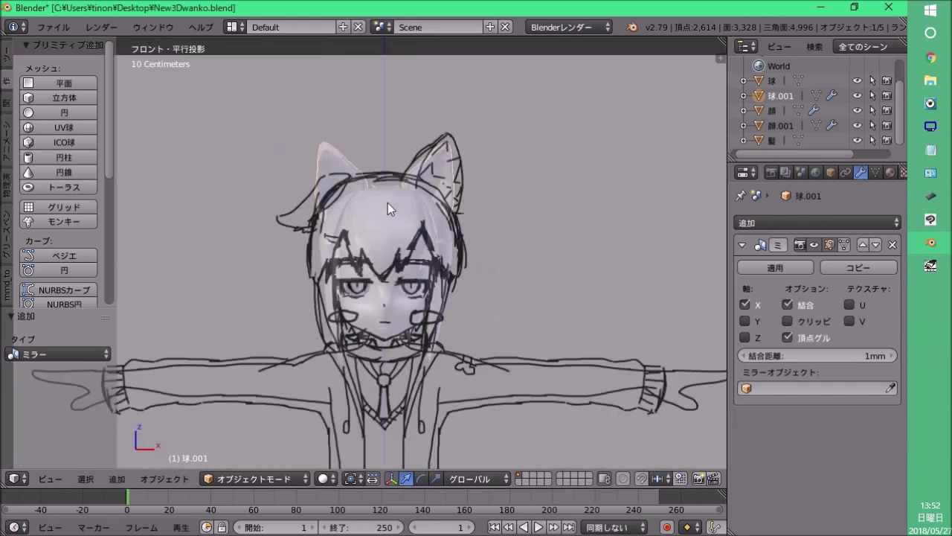
middle_drag(388, 203, 388, 214)
scroll(401, 214, up, 7)
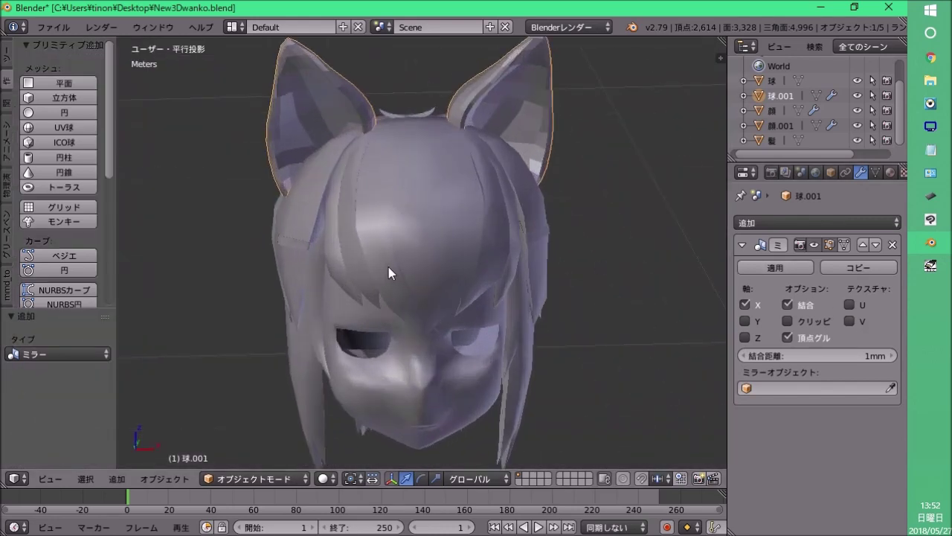
middle_drag(388, 272, 394, 253)
click(777, 268)
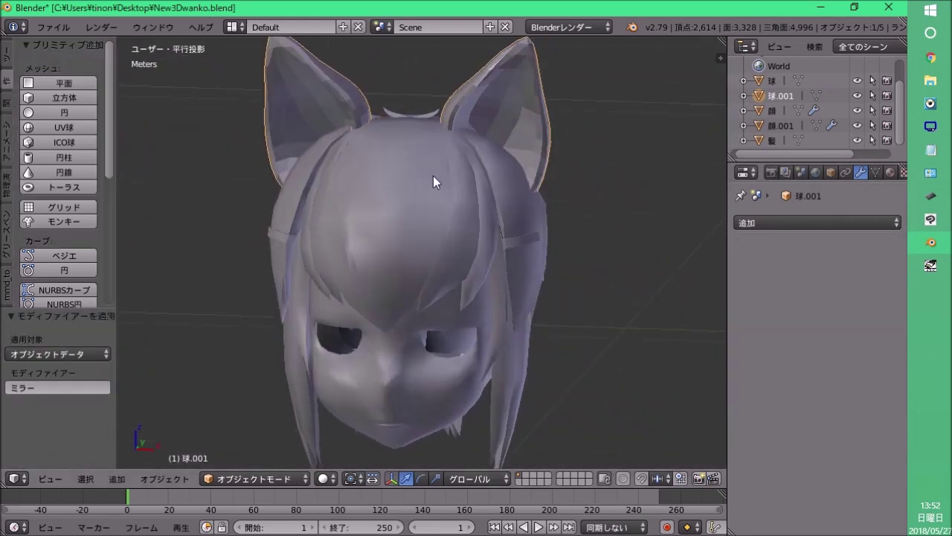
middle_drag(433, 175, 426, 268)
Enter Edit Mode on the ears and hide the 髪, 顔, 顔.001 and 球 objects.
click(279, 479)
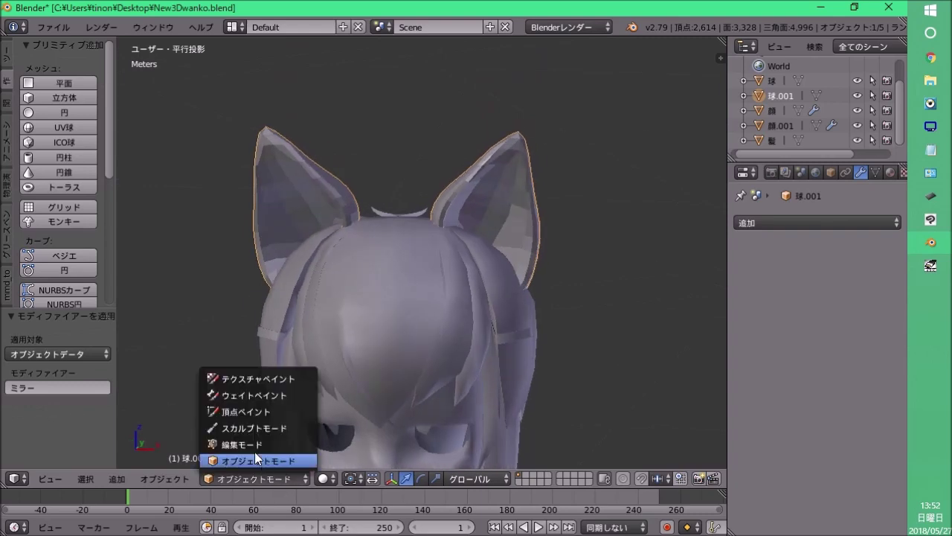
click(257, 443)
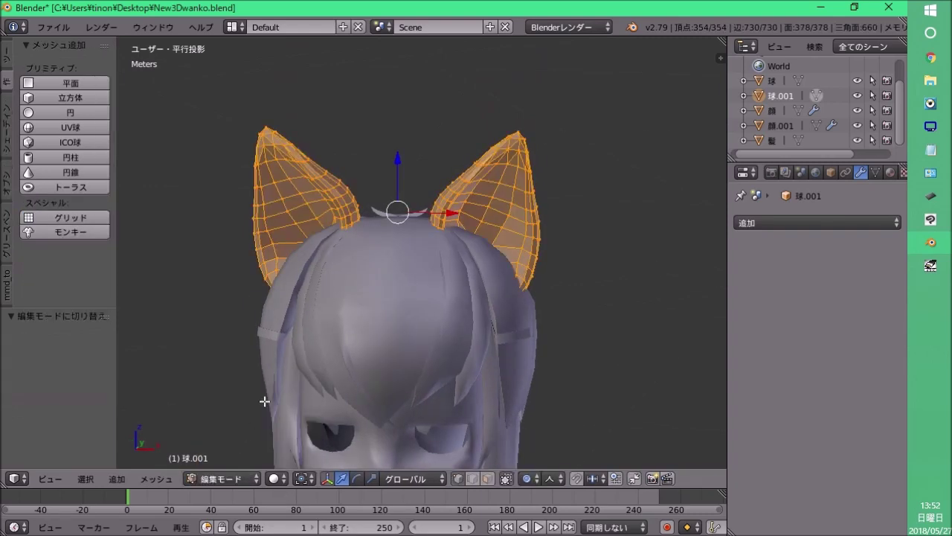
right_click(328, 200)
middle_drag(320, 326, 347, 198)
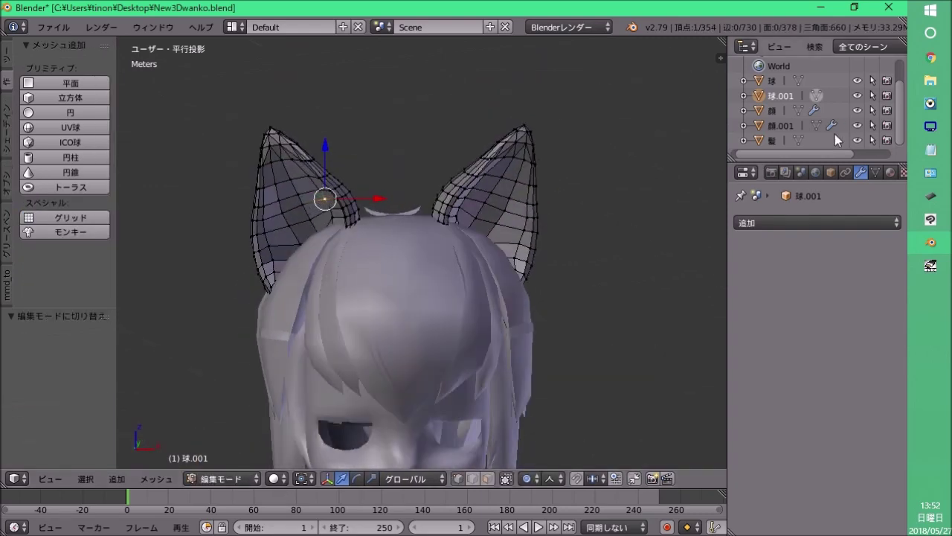
click(857, 140)
click(857, 125)
click(857, 110)
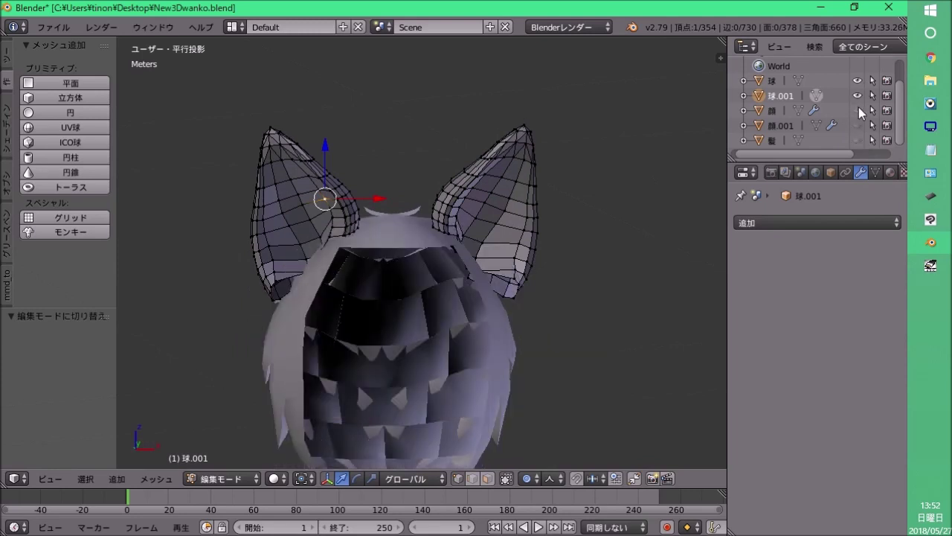
click(856, 80)
Select the left ear's vertices, trying and cancelling a proportional move.
middle_drag(425, 149, 304, 338)
mouse_move(304, 338)
ctrl+mouse_down()
mouse_move(380, 260)
mouse_move(293, 318)
ctrl+mouse_up()
mouse_move(404, 260)
middle_down()
mouse_move(367, 270)
mouse_move(508, 222)
mouse_move(478, 238)
mouse_move(202, 228)
middle_up()
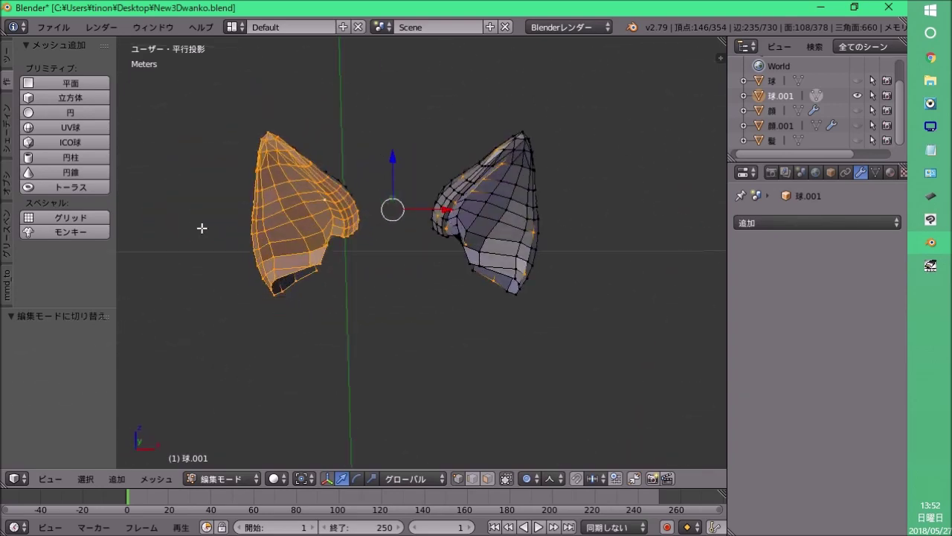
ctrl+drag(192, 168, 251, 306)
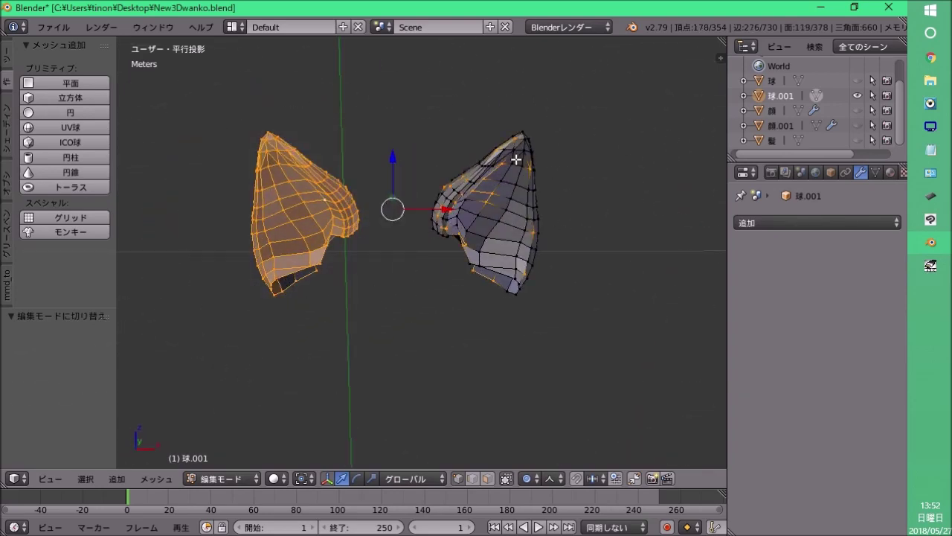
mouse_move(516, 159)
middle_down()
mouse_move(518, 268)
mouse_move(530, 201)
mouse_move(298, 186)
mouse_move(393, 223)
mouse_move(431, 260)
middle_up()
key(g)
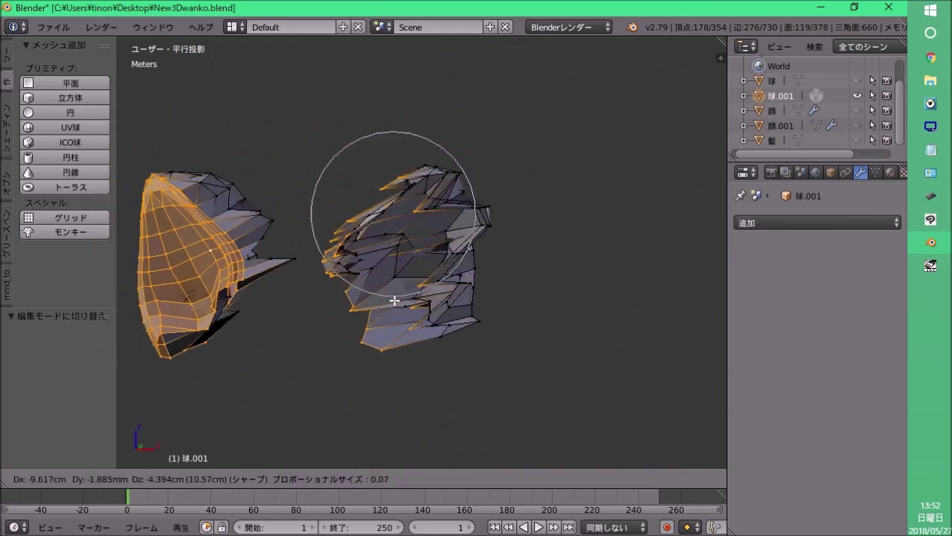
right_click(341, 262)
In face select mode, select the whole left and right ear meshes.
mouse_move(407, 292)
middle_down()
mouse_move(362, 291)
mouse_move(410, 315)
mouse_move(482, 304)
middle_up()
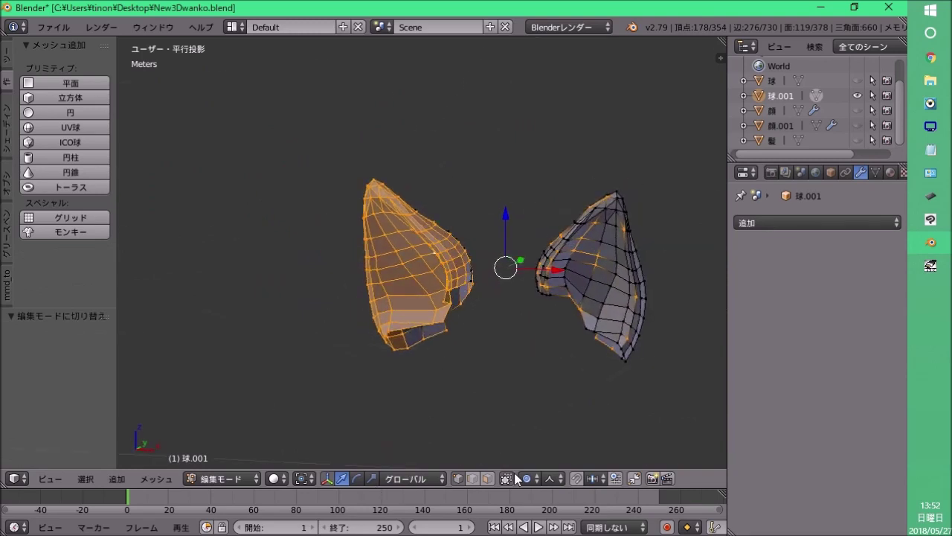
mouse_move(471, 435)
middle_down()
mouse_move(521, 444)
mouse_move(407, 375)
middle_up()
right_click(454, 259)
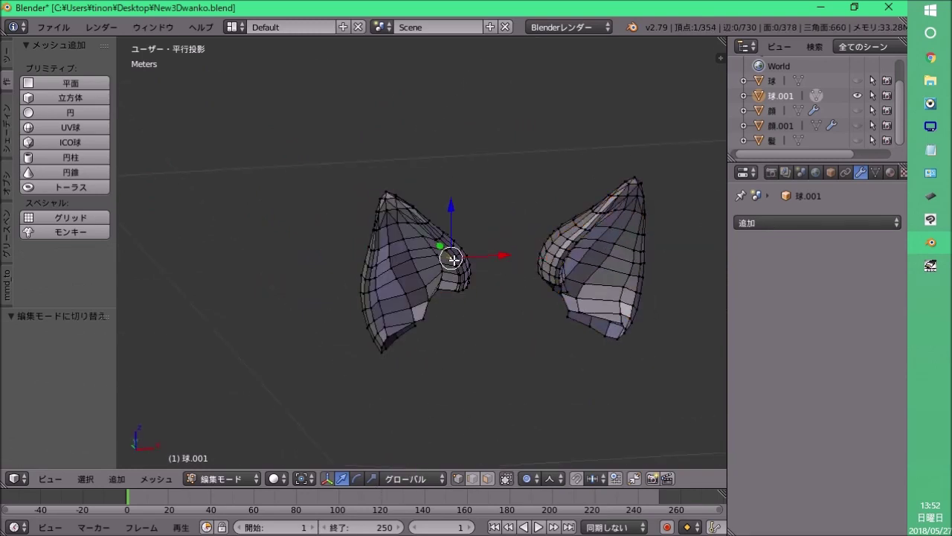
mouse_move(390, 395)
ctrl+mouse_down()
mouse_move(345, 170)
mouse_move(472, 400)
mouse_move(386, 378)
ctrl+mouse_up()
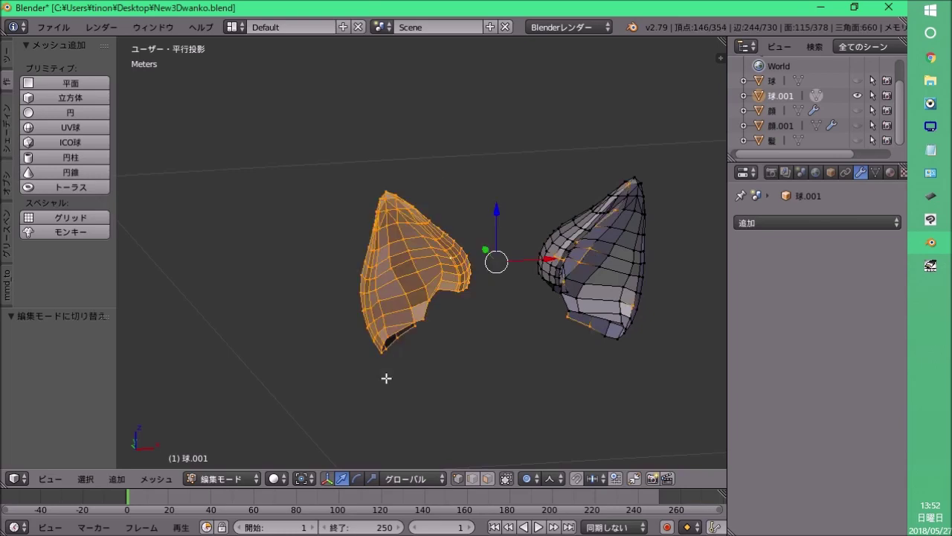
click(487, 478)
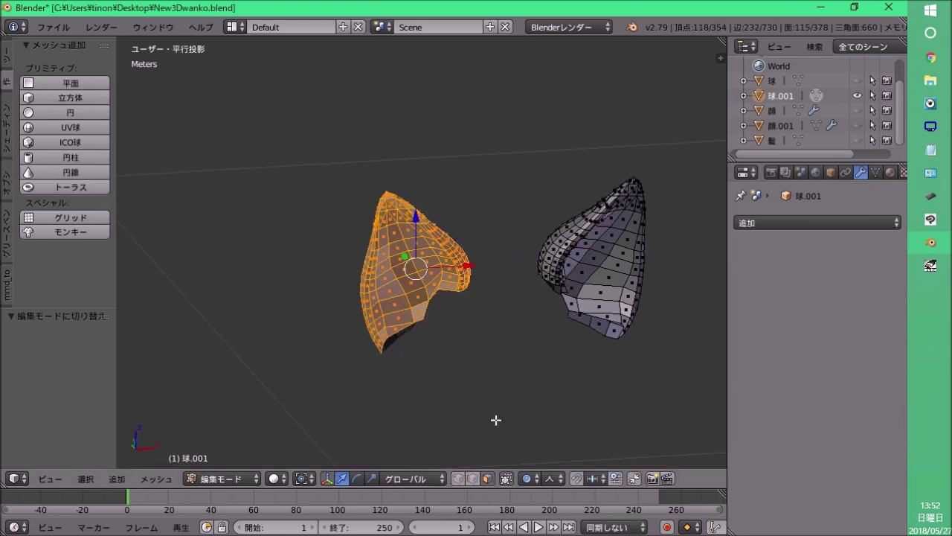
mouse_move(496, 419)
middle_down()
mouse_move(559, 384)
mouse_move(447, 361)
mouse_move(612, 325)
mouse_move(539, 322)
middle_up()
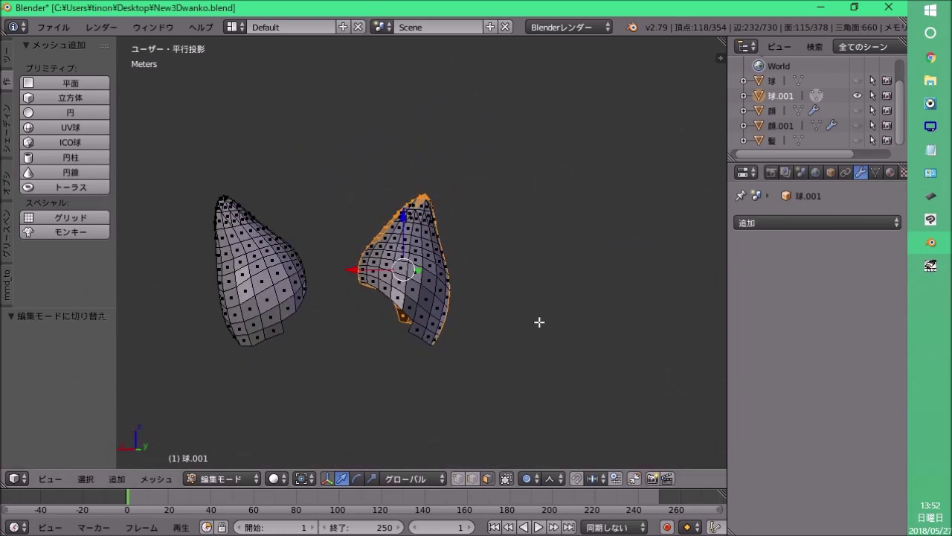
mouse_move(381, 180)
ctrl+mouse_down()
mouse_move(514, 253)
mouse_move(417, 382)
ctrl+mouse_up()
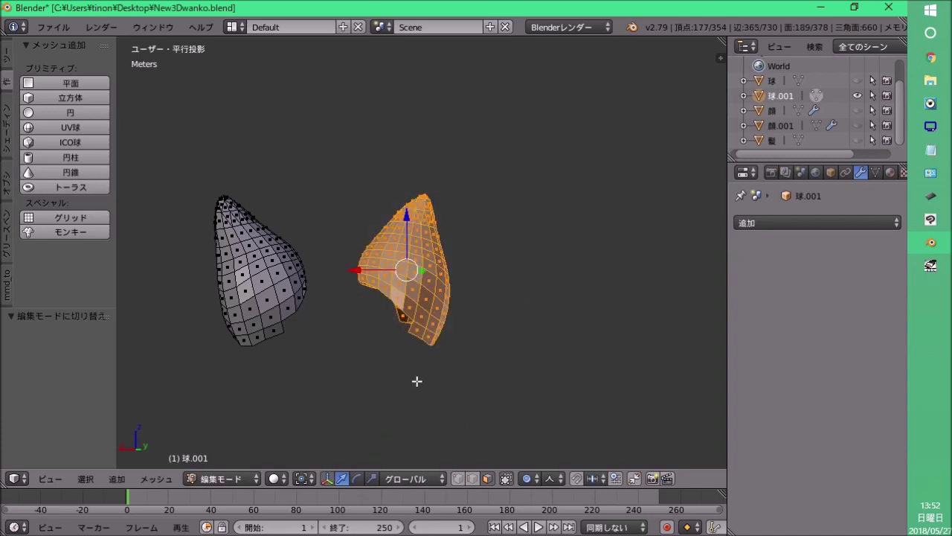
mouse_move(417, 383)
middle_down()
mouse_move(325, 310)
mouse_move(448, 276)
mouse_move(206, 253)
mouse_move(374, 287)
mouse_move(496, 228)
mouse_move(610, 323)
mouse_move(725, 270)
mouse_move(78, 182)
mouse_move(227, 293)
mouse_move(691, 334)
mouse_move(514, 297)
middle_up()
In Right Ortho view, rotate the selected ear and shift it sideways.
key(KP_3)
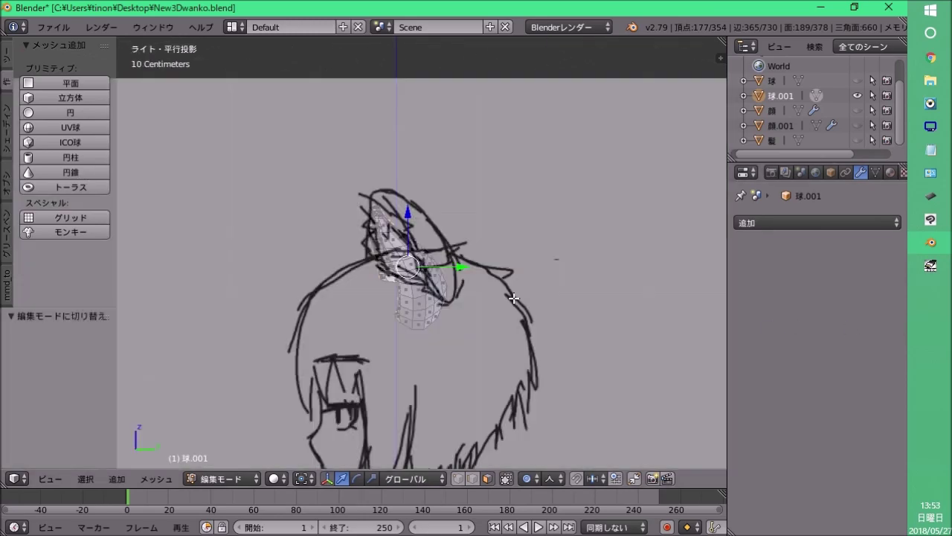
key(r)
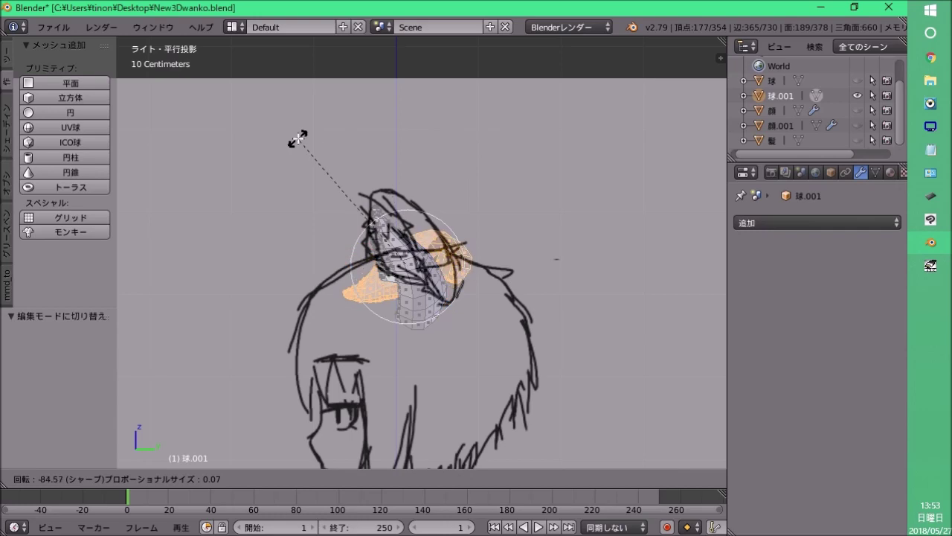
click(298, 139)
mouse_move(298, 139)
middle_down()
mouse_move(521, 260)
mouse_move(570, 270)
mouse_move(566, 489)
mouse_move(543, 166)
mouse_move(250, 293)
middle_up()
key(g)
click(525, 365)
mouse_move(525, 365)
middle_down()
mouse_move(488, 219)
mouse_move(471, 220)
mouse_move(596, 459)
mouse_move(559, 483)
middle_up()
Pull the ear-tip vertex with proportional editing to start the droop.
right_click(472, 221)
key(g)
click(410, 282)
scroll(390, 303, up, 4)
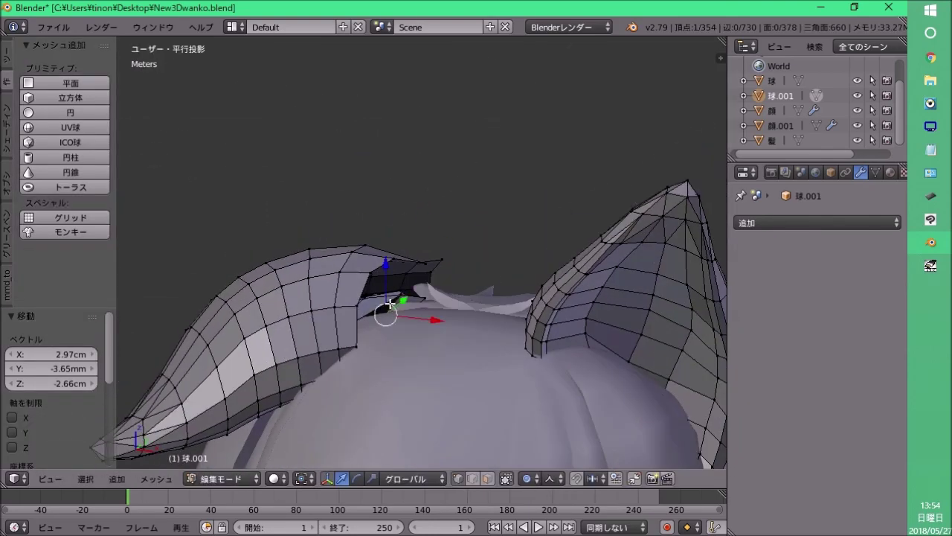
key(g)
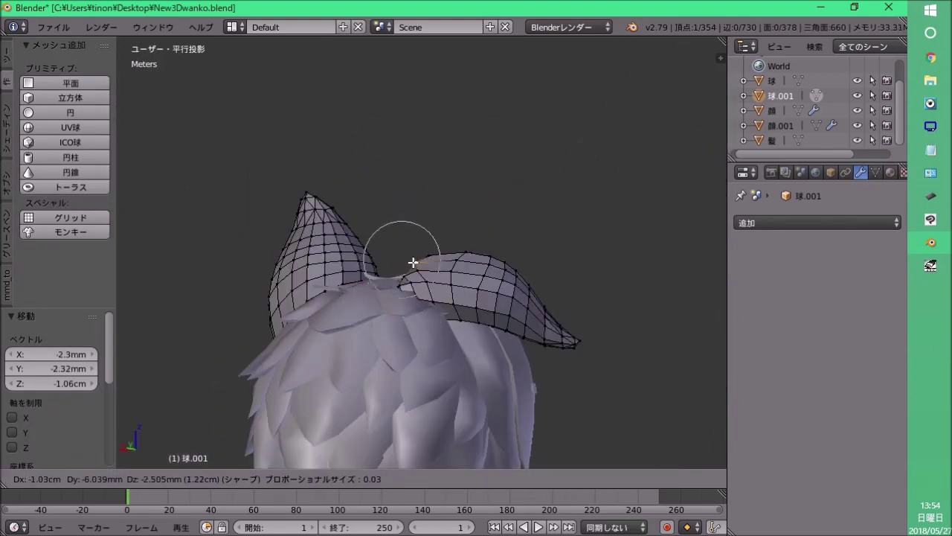
click(412, 263)
Keep reshaping the ear with smooth-falloff proportional moves.
mouse_move(412, 262)
middle_down()
mouse_move(404, 209)
mouse_move(366, 263)
middle_up()
key(g)
click(404, 208)
key(g)
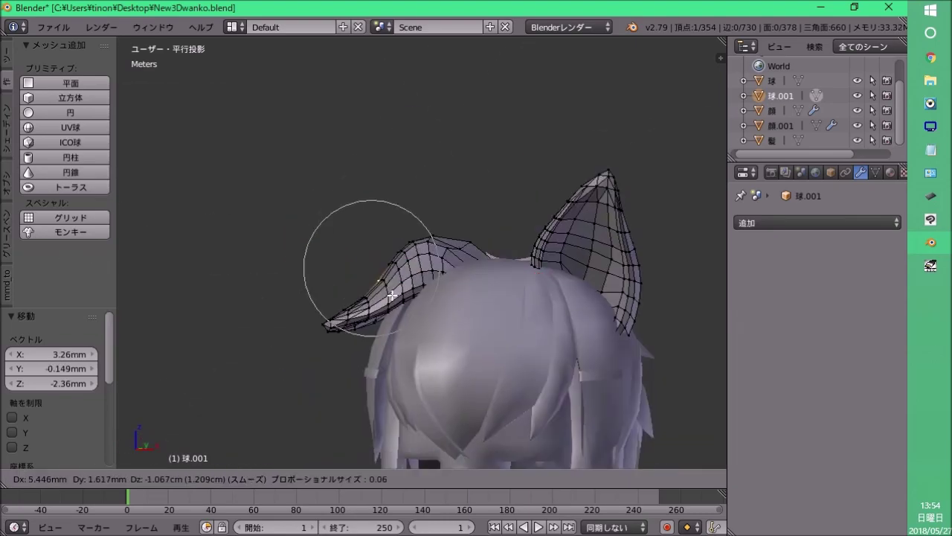
click(387, 323)
mouse_move(386, 324)
middle_down()
mouse_move(476, 361)
mouse_move(366, 314)
middle_up()
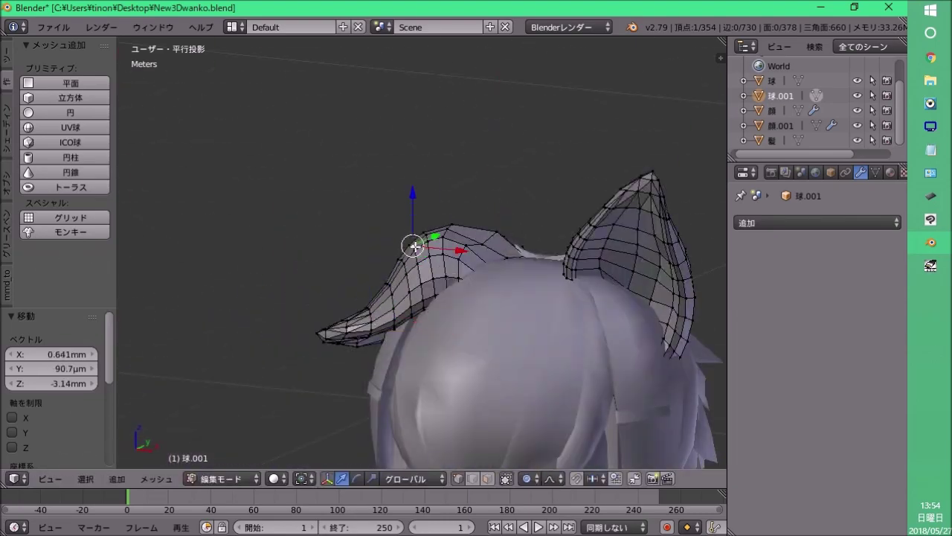
mouse_move(414, 245)
middle_down()
mouse_move(629, 238)
mouse_move(483, 249)
mouse_move(440, 278)
mouse_move(506, 244)
middle_up()
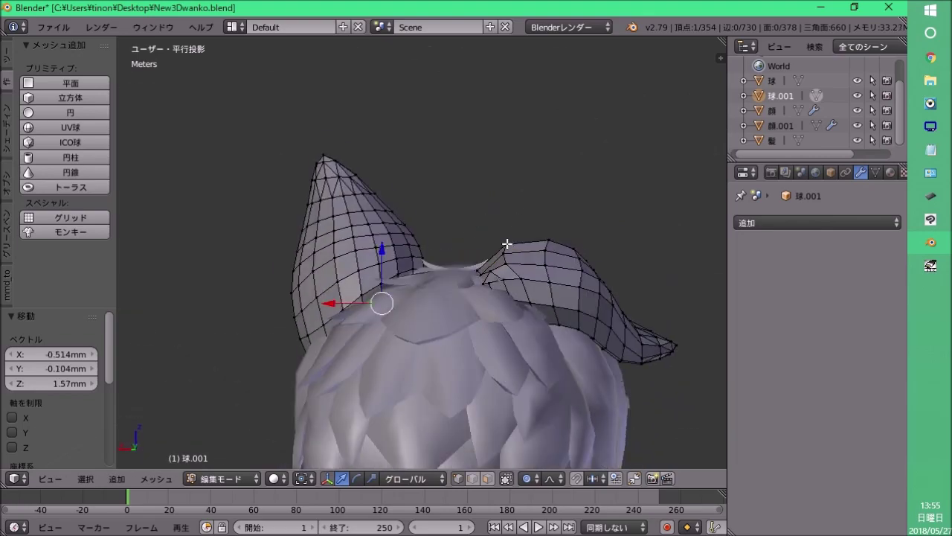
Move the drooping ear into its final position beside the head.
key(g)
click(590, 291)
mouse_move(591, 290)
middle_down()
mouse_move(667, 350)
mouse_move(557, 342)
mouse_move(536, 268)
mouse_move(493, 281)
middle_up()
scroll(535, 268, down, 4)
scroll(535, 268, up, 5)
key(g)
click(456, 186)
Set the ear mesh's Auto Smooth angle to 59.6° in Object Mode.
mouse_move(456, 186)
middle_down()
mouse_move(525, 198)
mouse_move(355, 220)
middle_up()
scroll(355, 221, down, 3)
key(Tab)
middle_drag(442, 287, 311, 251)
scroll(310, 250, up, 4)
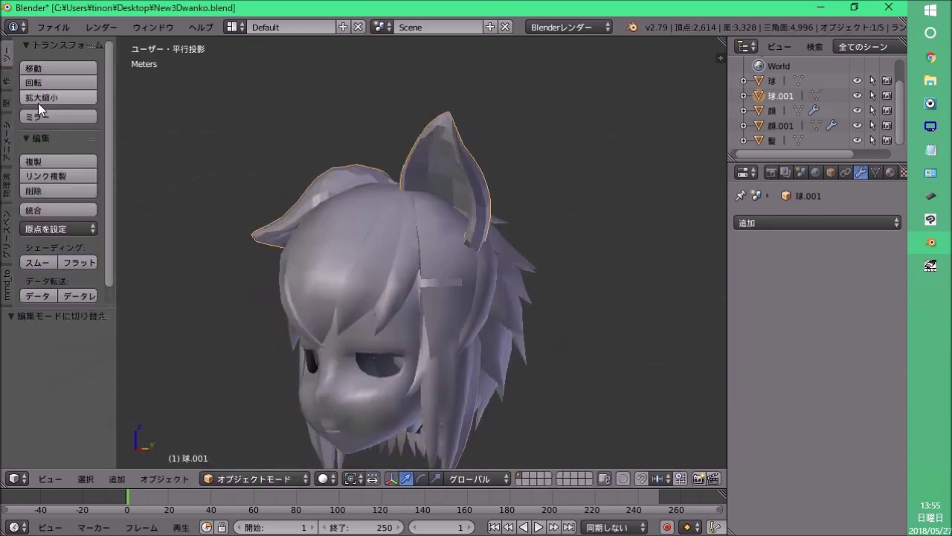
click(875, 172)
drag(774, 284, 758, 284)
mouse_move(372, 283)
middle_down()
mouse_move(322, 269)
mouse_move(421, 175)
mouse_move(462, 179)
middle_up()
scroll(321, 269, up, 3)
scroll(421, 175, down, 4)
Back in Edit Mode, nudge the drooping ear and hide everything except the ear mesh.
key(Tab)
scroll(457, 302, up, 3)
mouse_move(457, 302)
middle_down()
mouse_move(472, 229)
mouse_move(419, 230)
mouse_move(452, 255)
middle_up()
key(g)
click(504, 245)
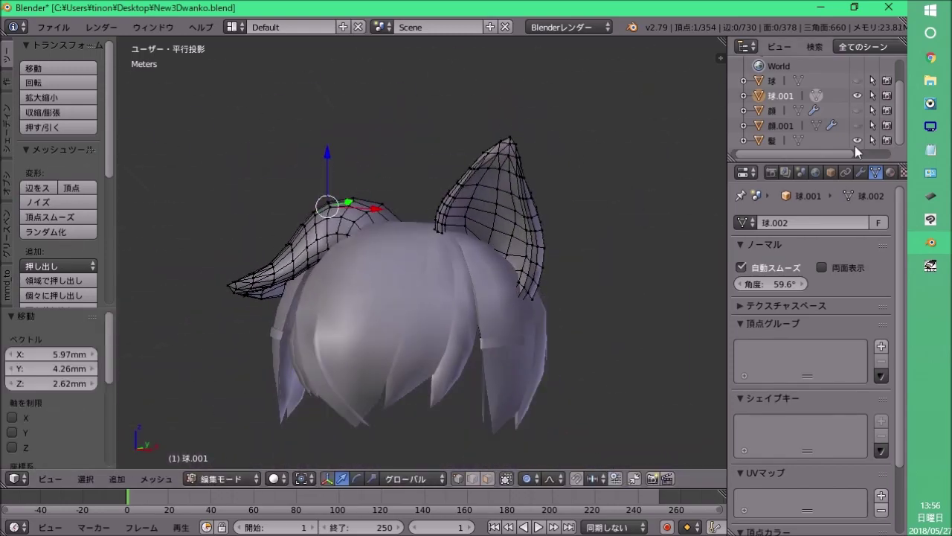
scroll(452, 255, up, 4)
key(g)
click(332, 145)
scroll(332, 145, down, 5)
mouse_move(332, 145)
middle_down()
mouse_move(317, 319)
mouse_move(379, 334)
mouse_move(463, 275)
mouse_move(413, 300)
mouse_move(391, 361)
mouse_move(389, 251)
mouse_move(508, 285)
mouse_move(380, 309)
mouse_move(382, 336)
mouse_move(217, 334)
mouse_move(345, 285)
middle_up()
scroll(313, 221, up, 2)
scroll(334, 244, up, 2)
Select a first face on the inner base of the right cat ear.
scroll(363, 285, up, 2)
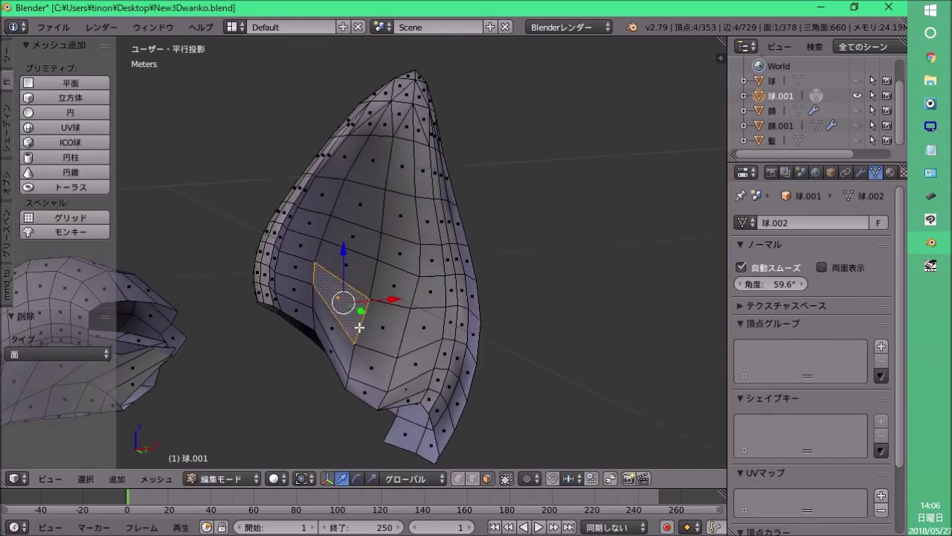
middle_drag(342, 300, 357, 328)
mouse_move(348, 263)
middle_down()
mouse_move(361, 322)
mouse_move(333, 348)
mouse_move(372, 386)
middle_up()
shift+right_click(364, 322)
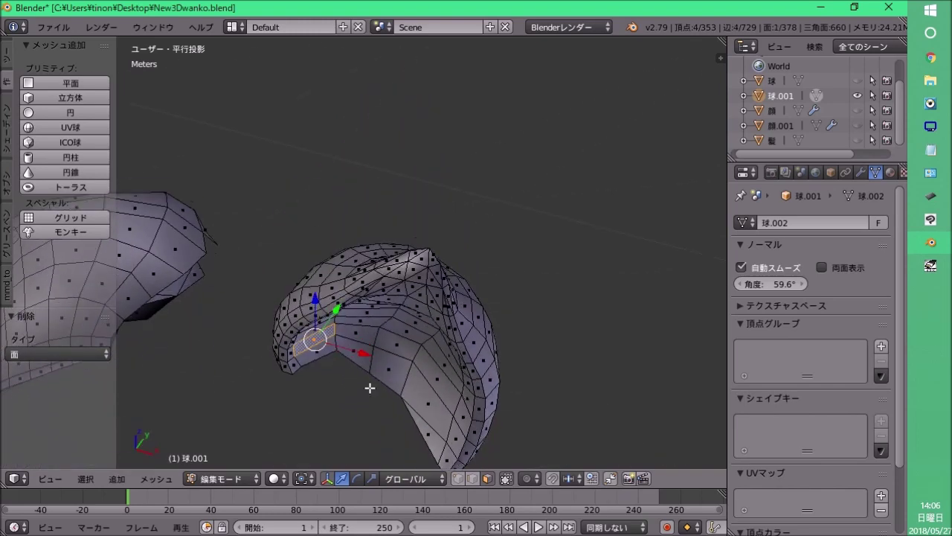
scroll(377, 334, down, 3)
middle_drag(376, 334, 362, 299)
scroll(361, 298, up, 4)
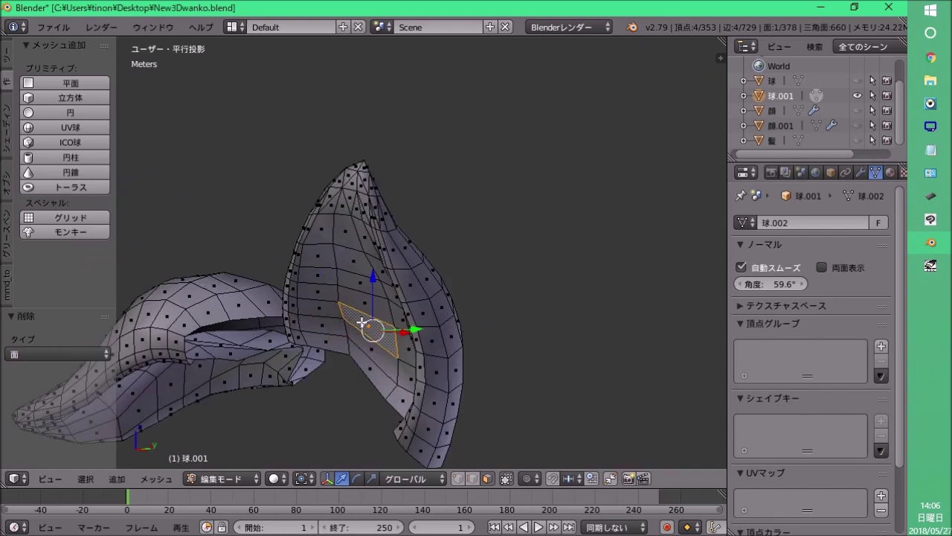
Unhide the 顔, 顔.001, 髪 and 球 objects around the ear.
click(857, 110)
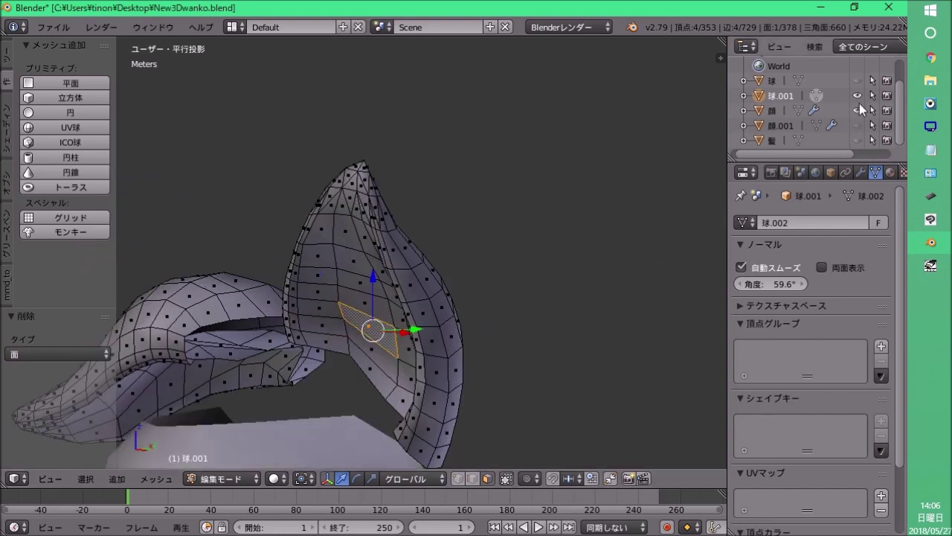
click(857, 125)
click(857, 140)
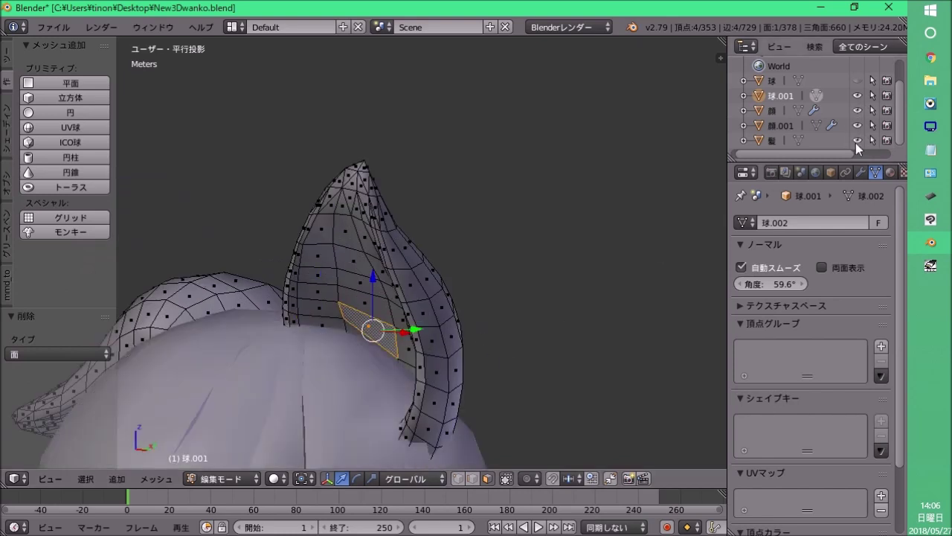
scroll(439, 191, down, 5)
click(857, 80)
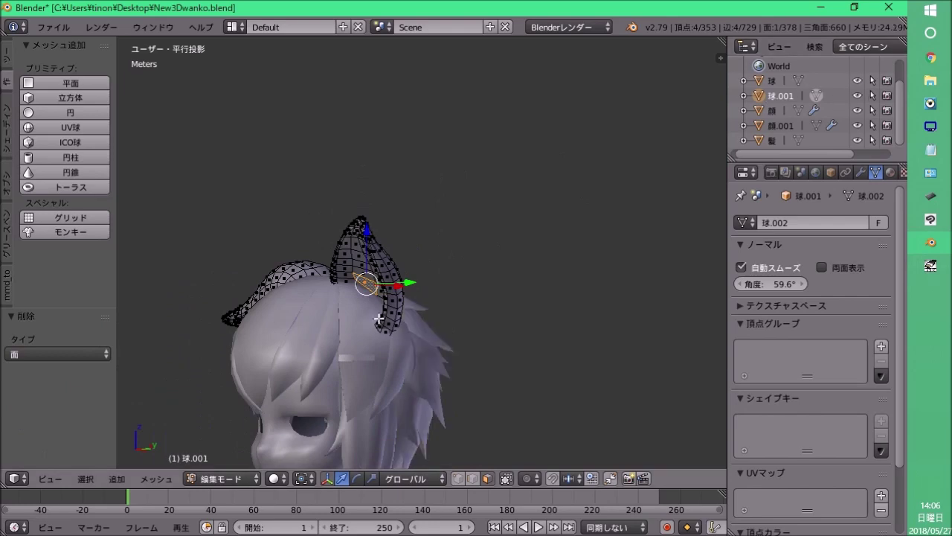
mouse_move(416, 312)
middle_down()
mouse_move(357, 320)
mouse_move(387, 306)
mouse_move(337, 276)
middle_up()
scroll(353, 322, up, 2)
scroll(352, 322, up, 2)
Add another inner-base face to the selection for the ear-hair tuft.
middle_drag(290, 245, 323, 248)
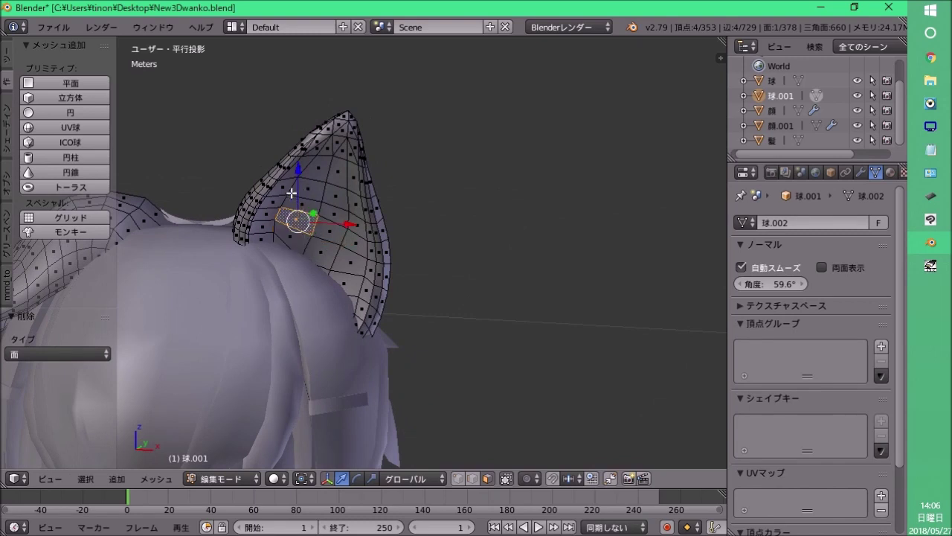
mouse_move(317, 188)
middle_down()
mouse_move(291, 209)
mouse_move(290, 193)
mouse_move(349, 189)
mouse_move(270, 178)
mouse_move(294, 194)
middle_up()
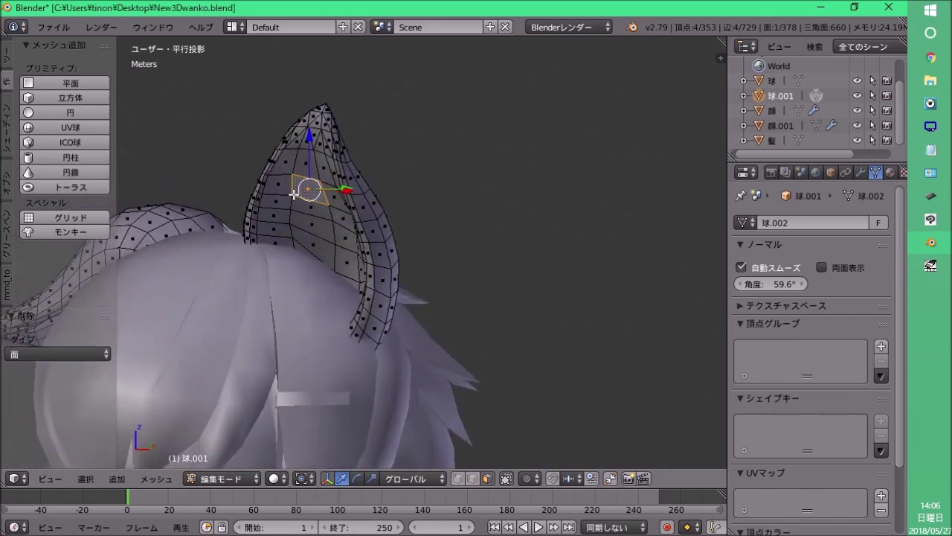
mouse_move(295, 233)
middle_down()
mouse_move(330, 257)
mouse_move(276, 240)
middle_up()
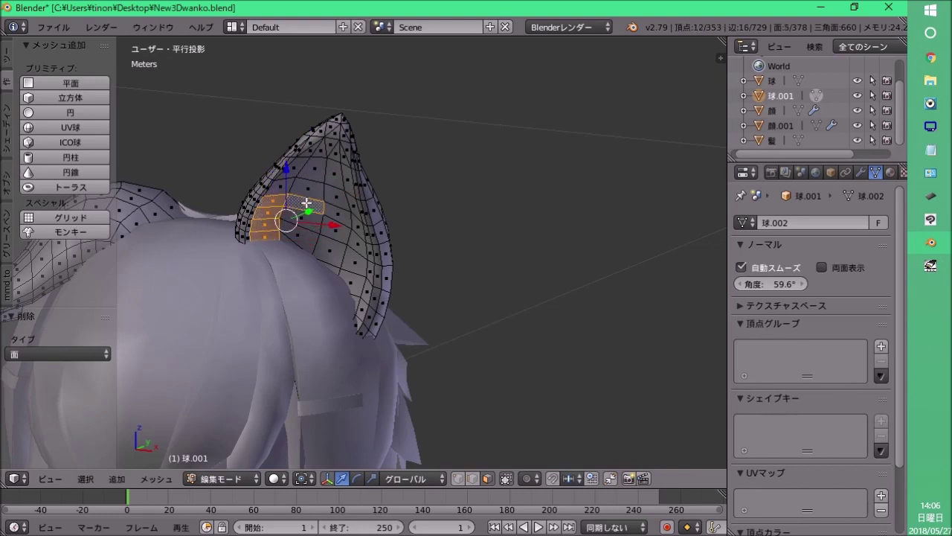
shift+right_click(299, 231)
middle_drag(299, 230, 307, 266)
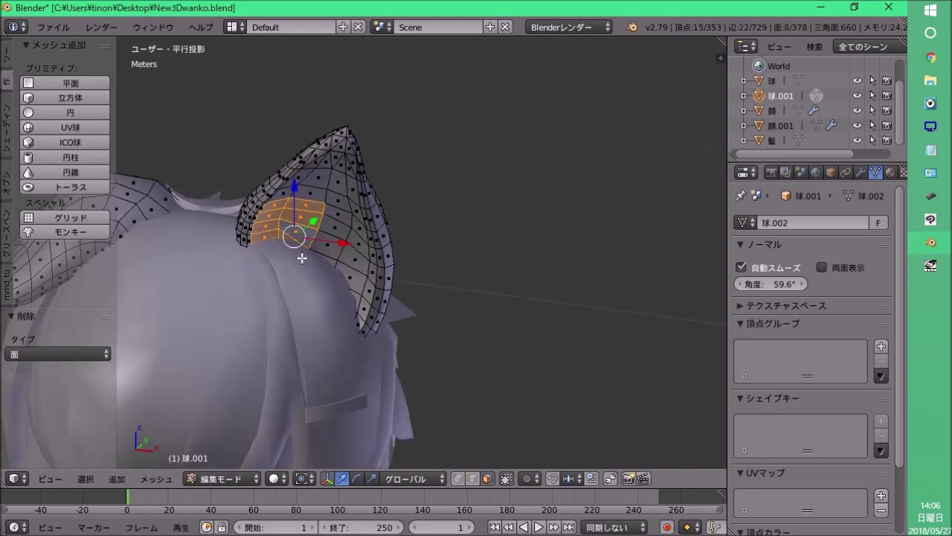
mouse_move(360, 251)
middle_down()
mouse_move(504, 228)
mouse_move(339, 245)
mouse_move(332, 228)
middle_up()
Extrude the base faces, taper them to a point and lift the tip into a spike.
click(477, 250)
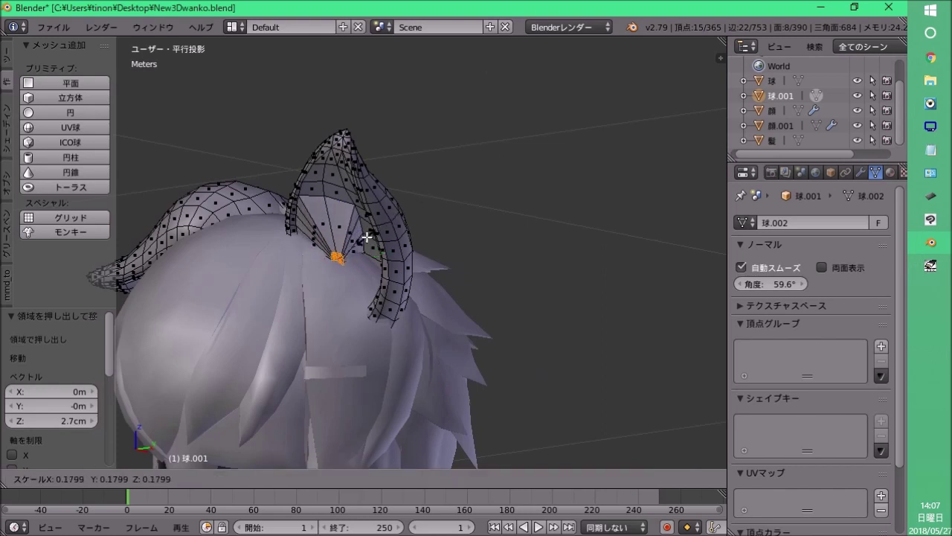
middle_drag(326, 283, 357, 270)
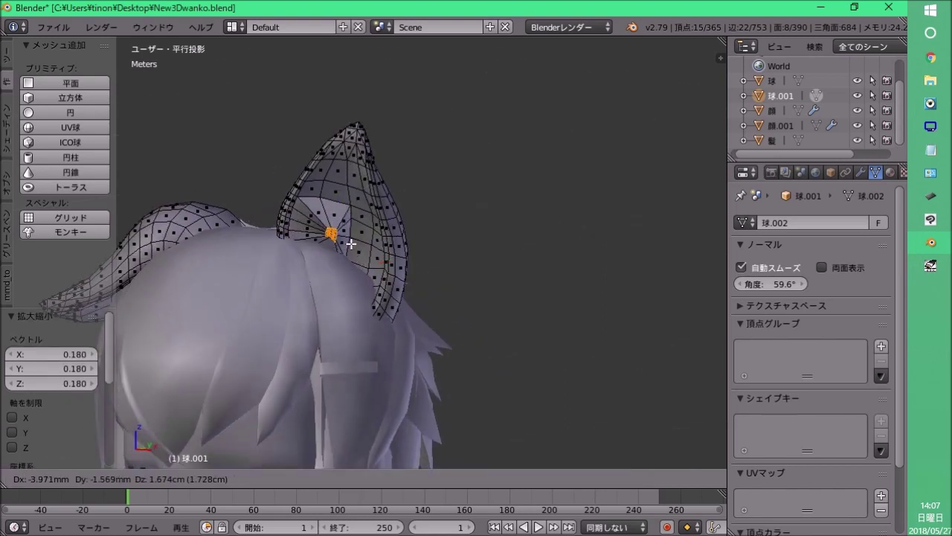
click(352, 164)
mouse_move(353, 164)
middle_down()
mouse_move(483, 185)
mouse_move(323, 206)
mouse_move(381, 190)
mouse_move(463, 230)
mouse_move(414, 201)
mouse_move(374, 265)
mouse_move(357, 213)
mouse_move(395, 202)
mouse_move(367, 168)
mouse_move(455, 222)
middle_up()
click(387, 181)
scroll(362, 196, up, 3)
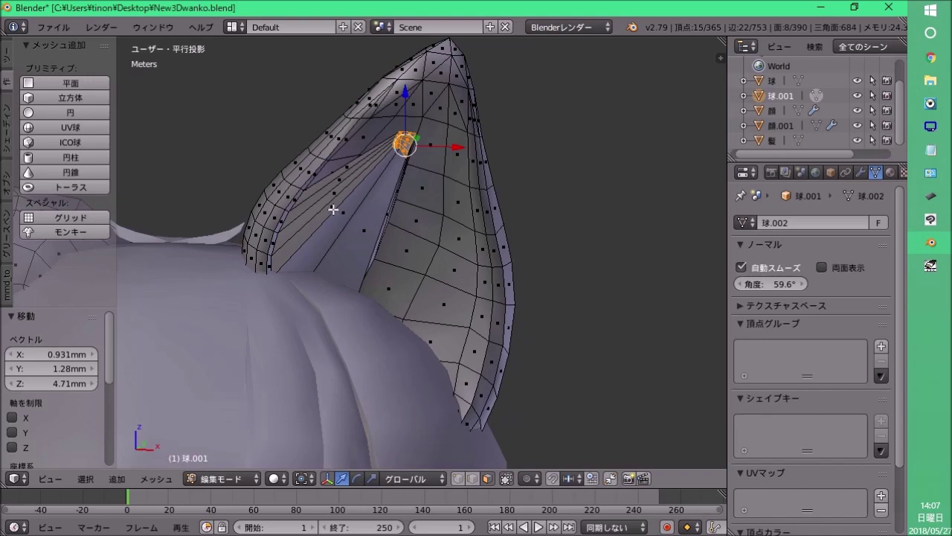
mouse_move(334, 210)
middle_down()
mouse_move(325, 255)
mouse_move(299, 160)
middle_up()
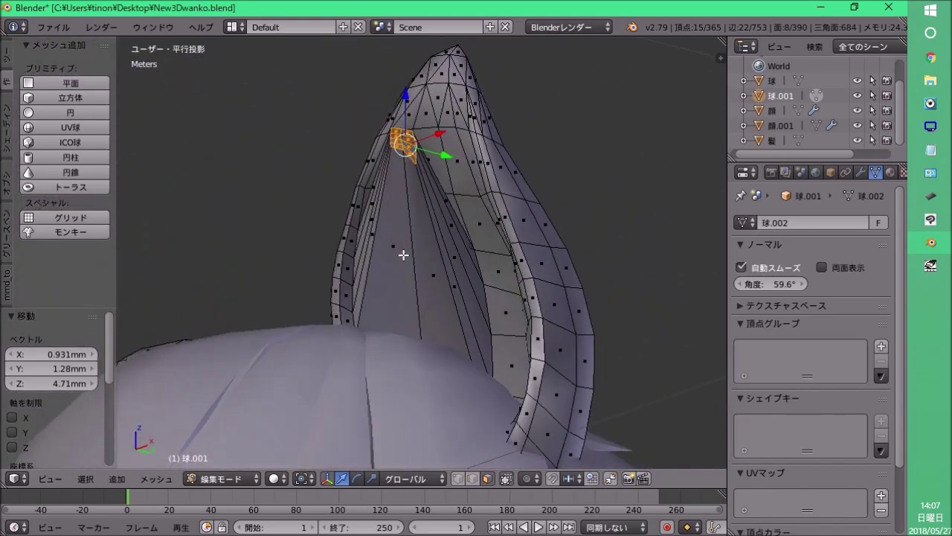
middle_drag(402, 254, 463, 300)
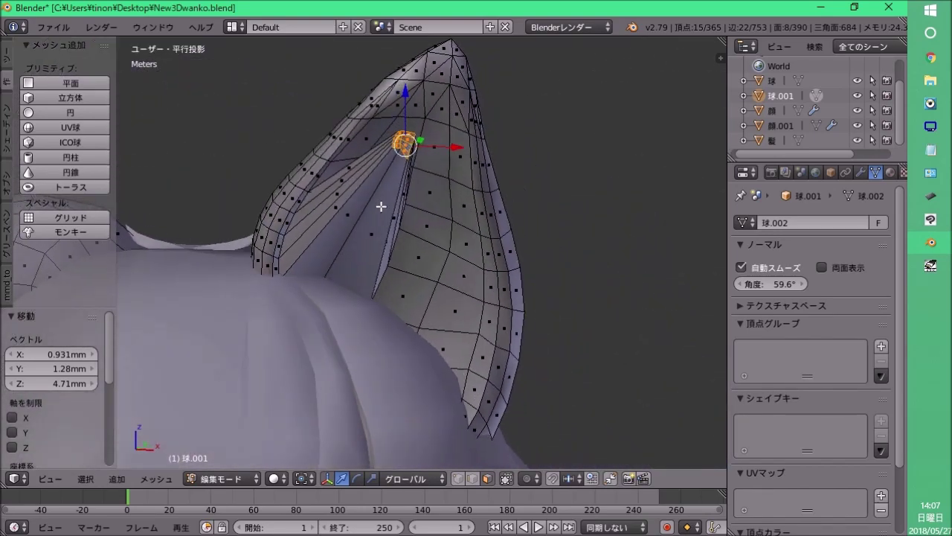
mouse_move(380, 206)
middle_down()
mouse_move(423, 264)
mouse_move(374, 255)
mouse_move(365, 242)
mouse_move(371, 259)
mouse_move(361, 283)
mouse_move(374, 213)
mouse_move(385, 215)
middle_up()
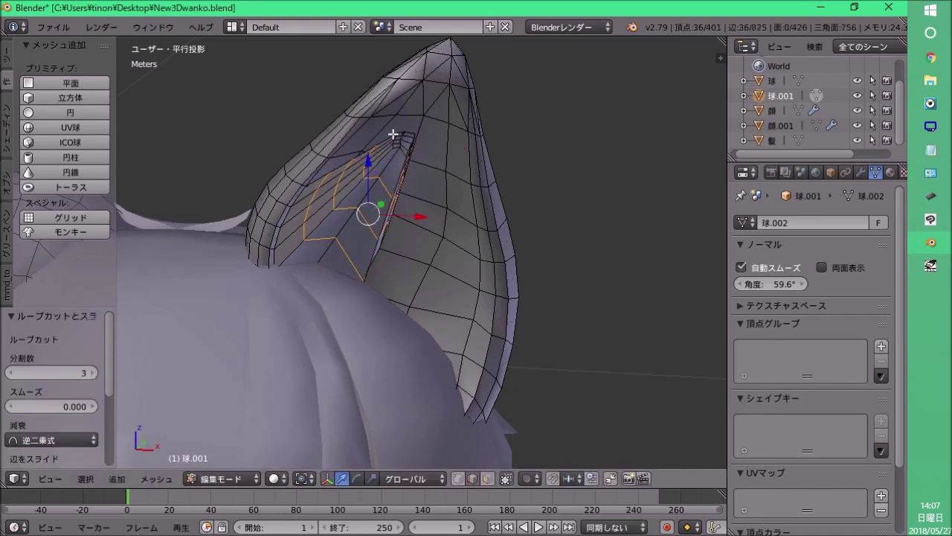
Orbit around the ear to inspect the spike's new edge loops.
mouse_move(398, 141)
middle_down()
mouse_move(404, 117)
mouse_move(425, 166)
mouse_move(406, 166)
mouse_move(362, 127)
mouse_move(366, 237)
mouse_move(330, 234)
mouse_move(335, 251)
mouse_move(346, 223)
mouse_move(342, 175)
mouse_move(378, 148)
middle_up()
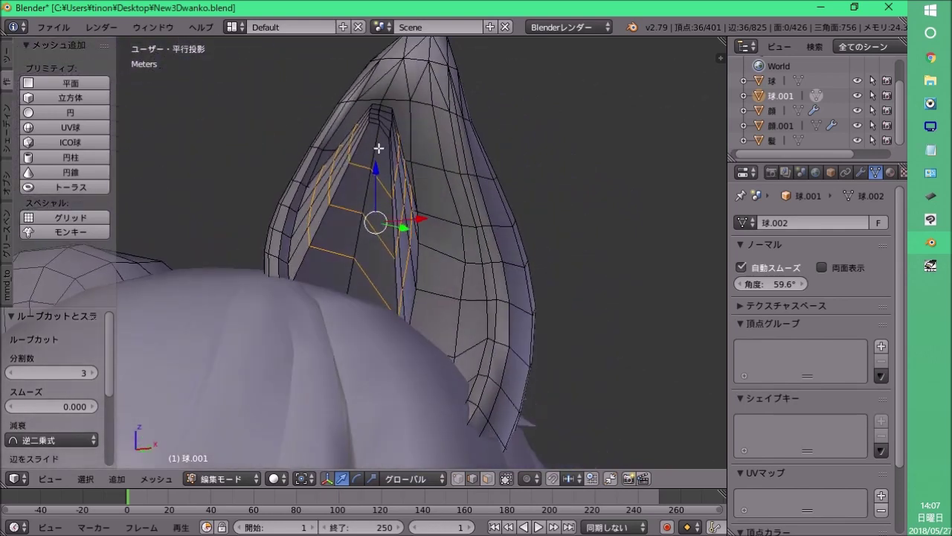
mouse_move(376, 113)
middle_down()
mouse_move(378, 128)
mouse_move(433, 138)
mouse_move(366, 226)
middle_up()
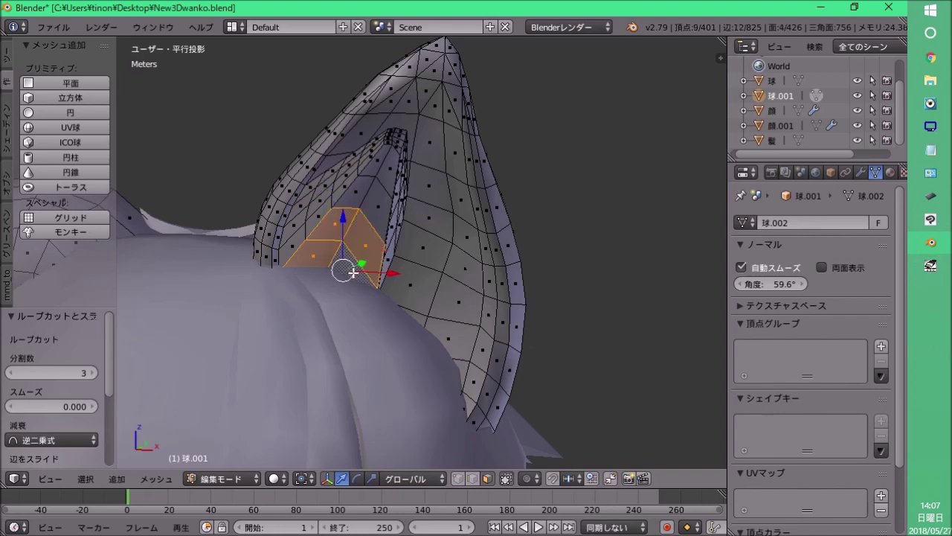
middle_drag(352, 273, 436, 268)
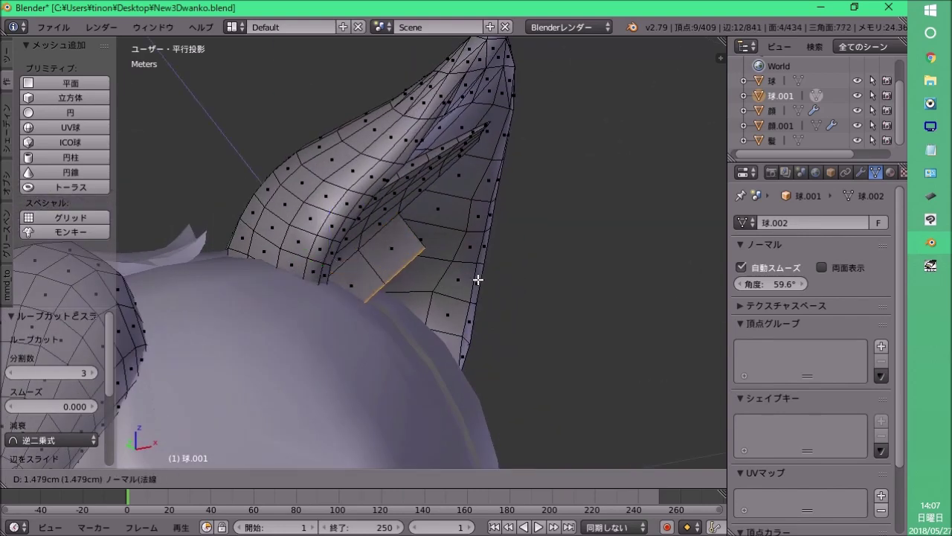
Shrink the selected ear-hair faces and move them into place on the cat ear.
click(415, 296)
middle_drag(414, 297, 309, 273)
click(338, 198)
mouse_move(338, 199)
middle_down()
mouse_move(372, 213)
mouse_move(609, 230)
mouse_move(460, 180)
mouse_move(451, 194)
mouse_move(510, 221)
mouse_move(535, 264)
mouse_move(401, 214)
mouse_move(511, 248)
mouse_move(346, 177)
middle_up()
key(g)
click(449, 154)
Extrude a new tapered strand from the ear base, then select more inner-base faces.
key(e)
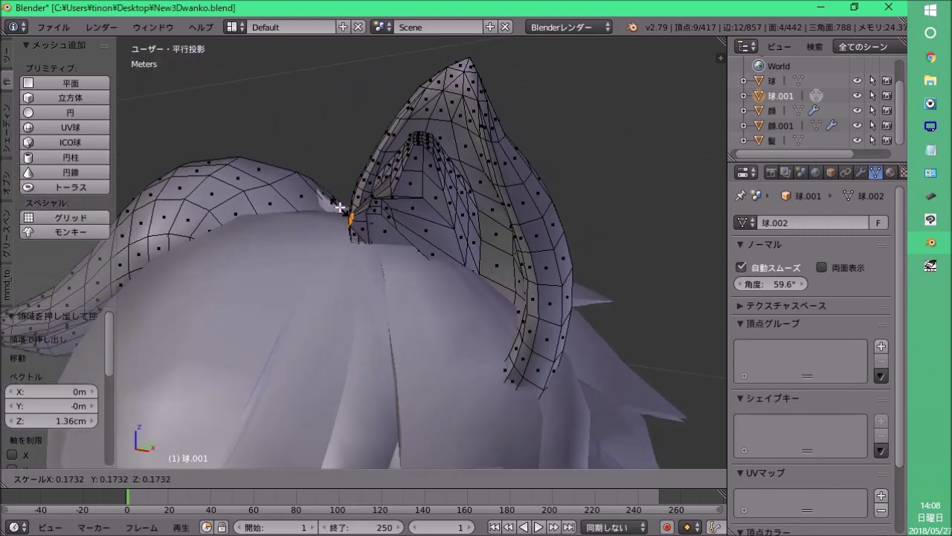
mouse_move(340, 231)
middle_down()
mouse_move(359, 195)
mouse_move(465, 245)
mouse_move(276, 168)
mouse_move(331, 264)
mouse_move(260, 268)
mouse_move(397, 310)
mouse_move(341, 279)
middle_up()
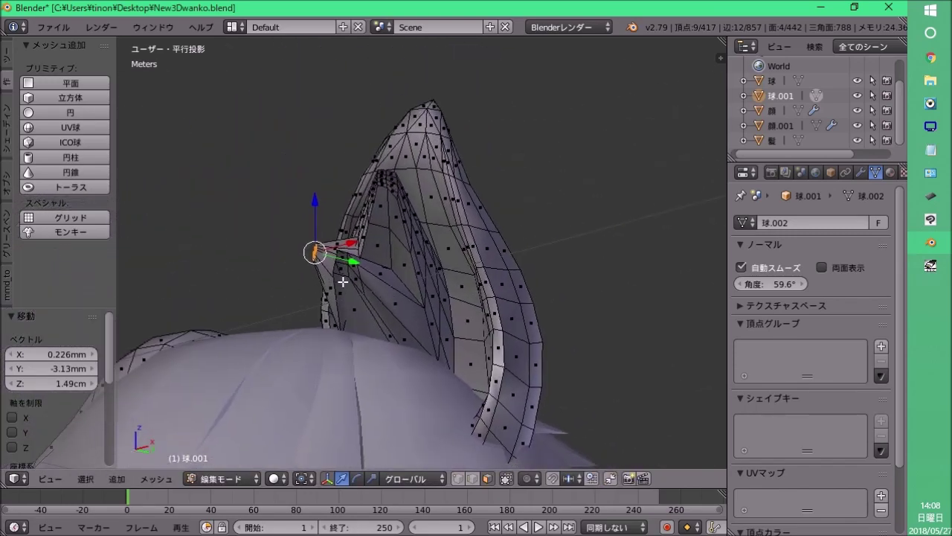
mouse_move(329, 340)
middle_down()
mouse_move(357, 335)
mouse_move(329, 248)
mouse_move(361, 245)
mouse_move(353, 351)
mouse_move(357, 315)
middle_up()
right_click(369, 276)
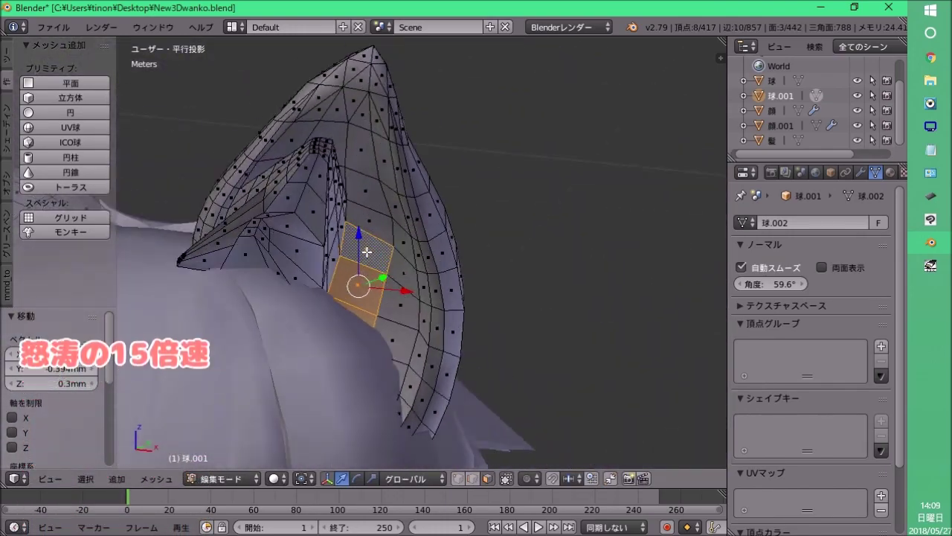
mouse_move(368, 277)
middle_down()
mouse_move(340, 313)
mouse_move(297, 283)
middle_up()
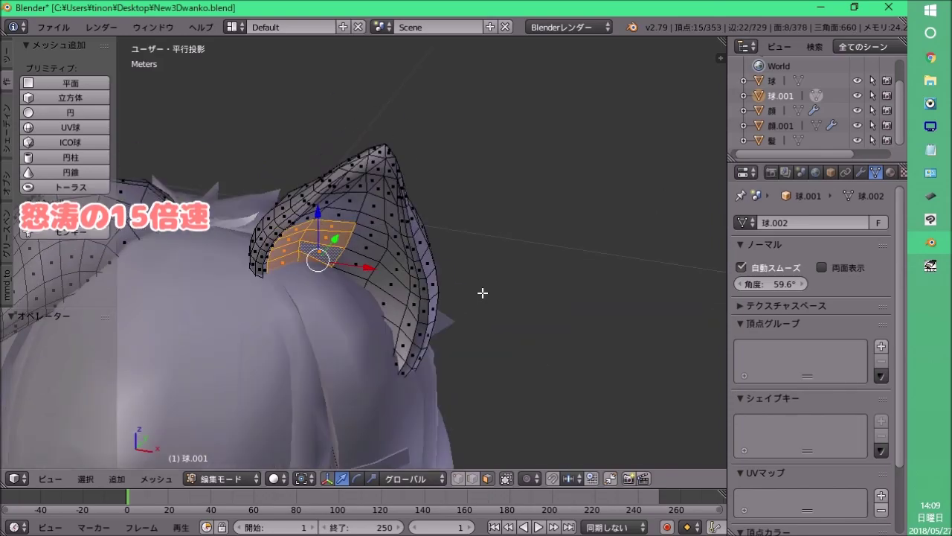
shift+right_click(390, 241)
mouse_move(482, 293)
middle_down()
mouse_move(402, 253)
mouse_move(308, 314)
middle_up()
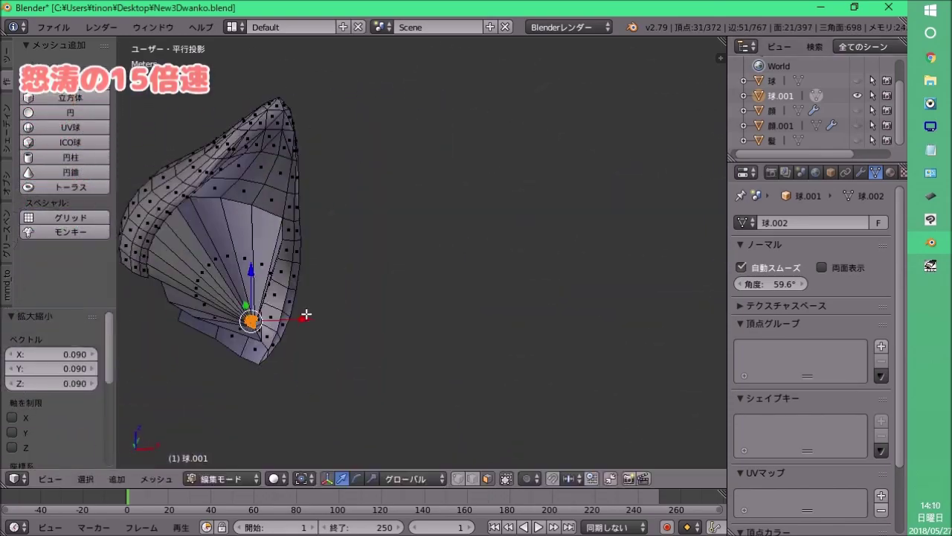
Move the wedge tip, add four loop cuts across it, and merge the loops.
key(g)
click(303, 224)
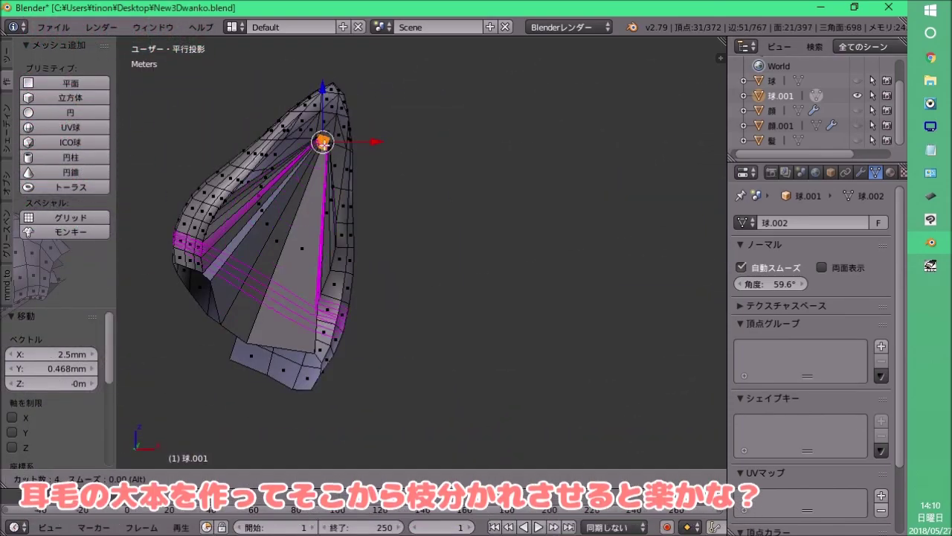
right_click(302, 186)
scroll(351, 312, up, 5)
key(alt+m)
click(351, 305)
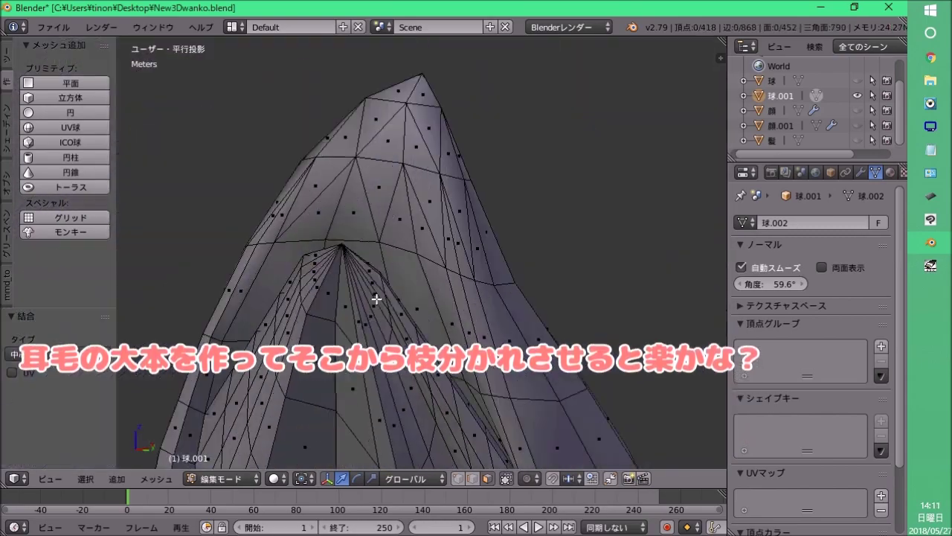
middle_drag(357, 283, 245, 273)
scroll(355, 212, down, 3)
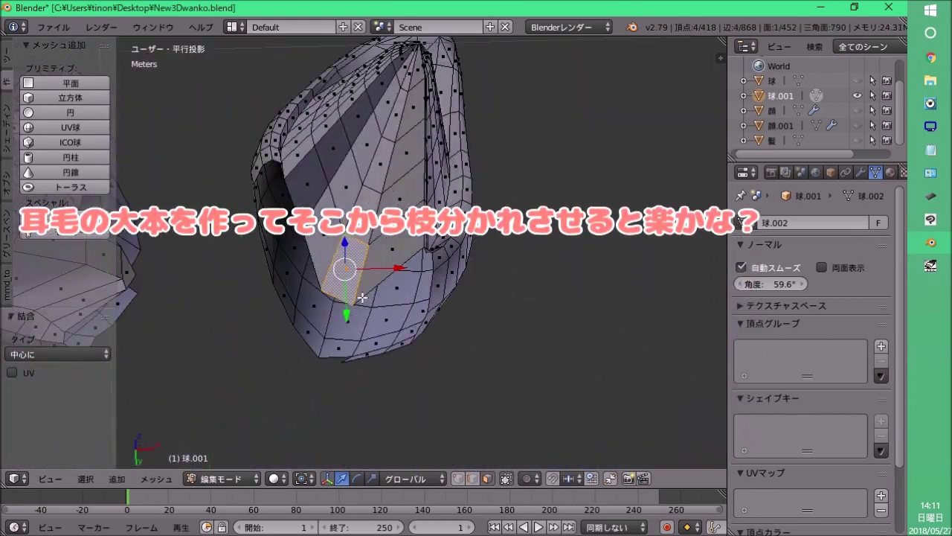
Rotate a path of wedge vertices by 18.7°.
ctrl+click(362, 297)
middle_drag(363, 297, 565, 275)
key(r)
click(483, 281)
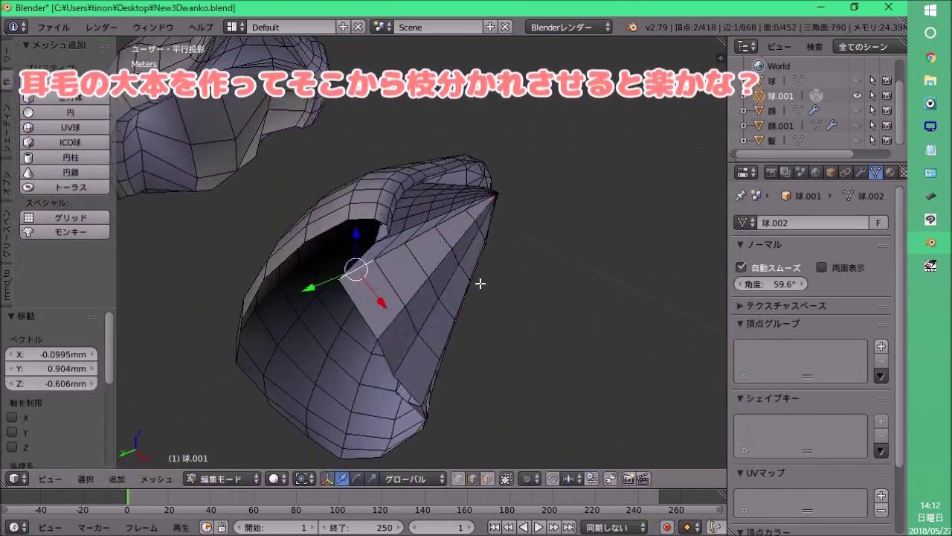
mouse_move(483, 280)
middle_down()
mouse_move(305, 285)
mouse_move(414, 397)
middle_up()
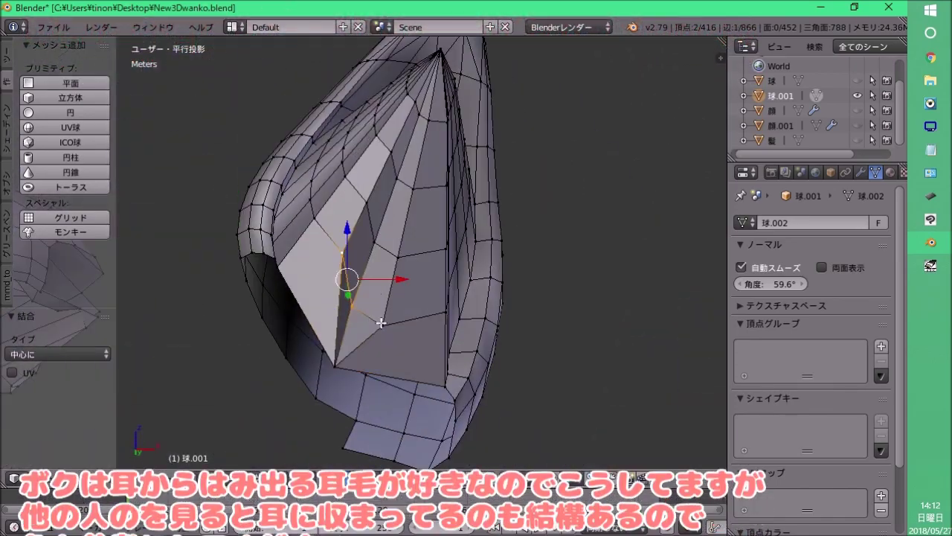
middle_drag(400, 276, 385, 247)
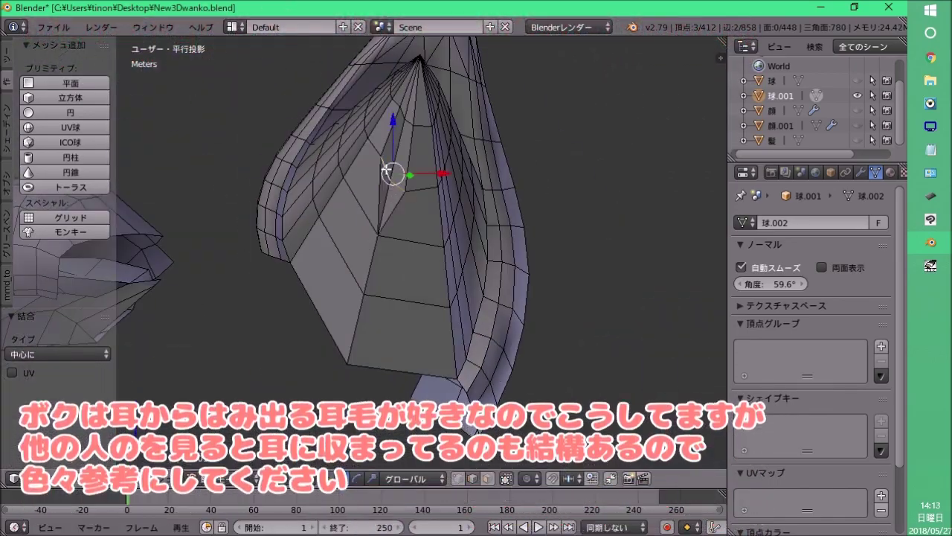
scroll(262, 364, up, 4)
scroll(262, 365, down, 3)
middle_drag(262, 364, 432, 170)
Merge the vertices near the wedge tip into a single point.
click(424, 353)
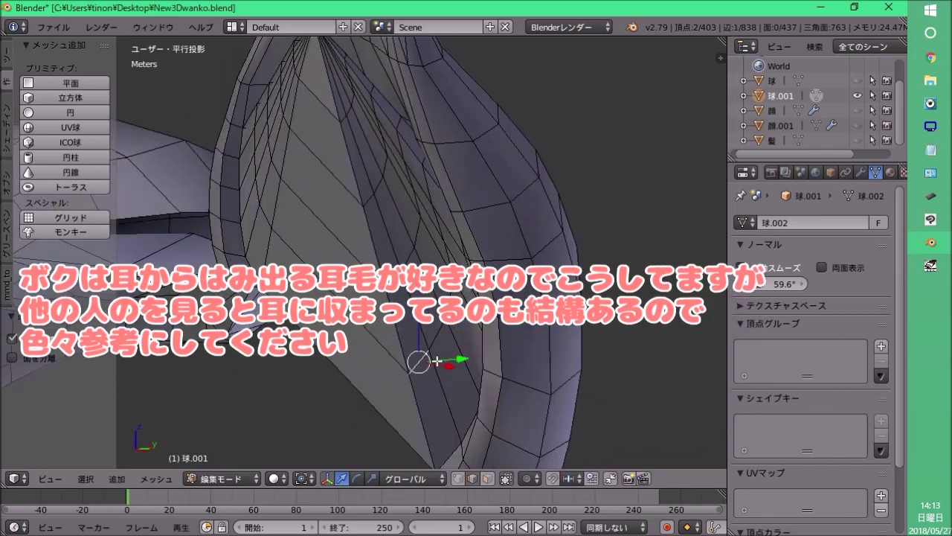
mouse_move(424, 354)
middle_down()
mouse_move(430, 346)
mouse_move(398, 347)
mouse_move(429, 334)
mouse_move(404, 304)
mouse_move(422, 324)
middle_up()
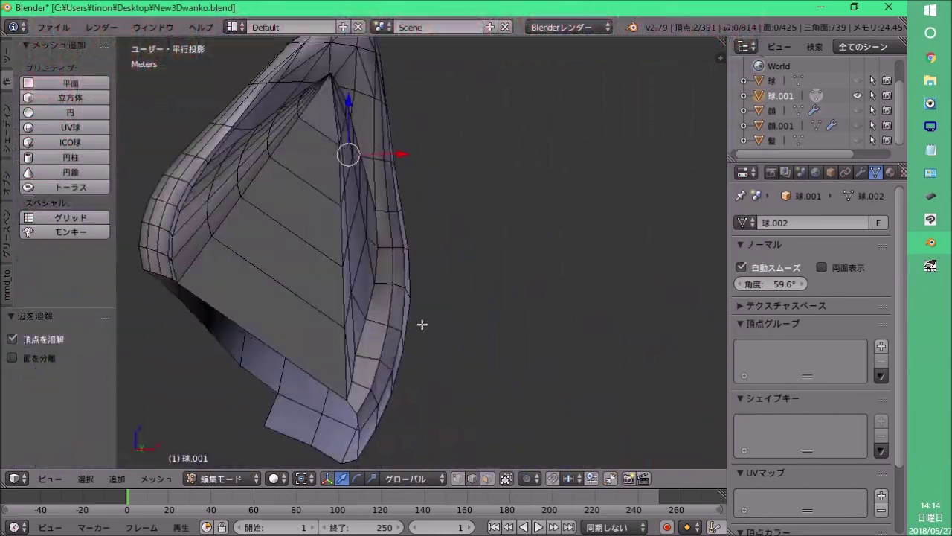
mouse_move(537, 259)
middle_down()
mouse_move(464, 372)
mouse_move(488, 267)
middle_up()
shift+right_click(488, 267)
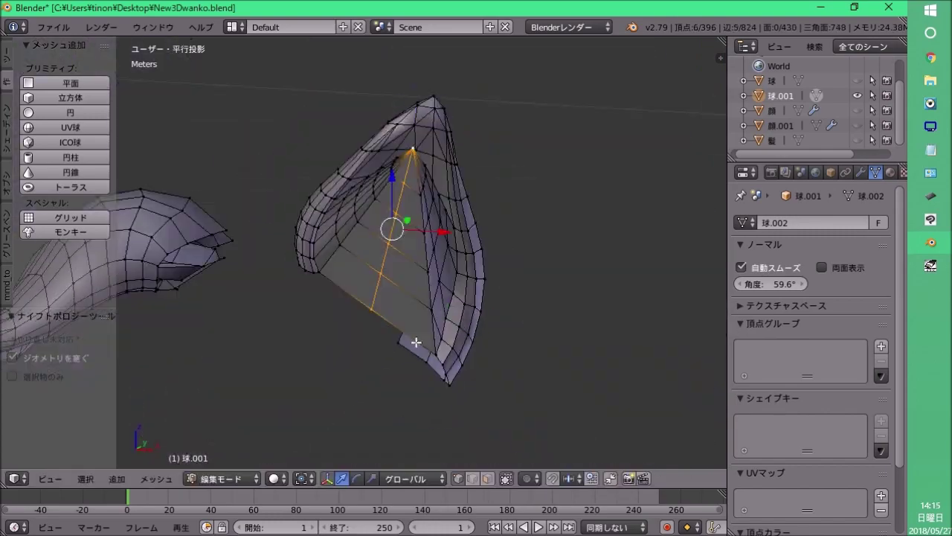
scroll(416, 343, up, 5)
scroll(416, 342, up, 3)
key(alt+m)
click(427, 286)
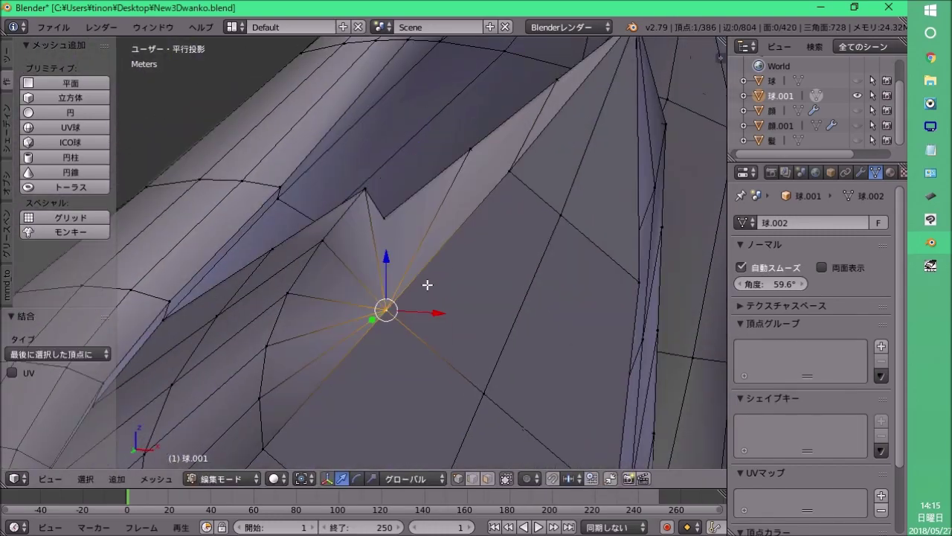
middle_drag(427, 284, 372, 206)
Knife-cut new edges running from the merged tip vertex.
key(k)
click(371, 206)
click(425, 206)
key(Return)
mouse_move(450, 159)
middle_down()
mouse_move(385, 223)
mouse_move(406, 363)
mouse_move(448, 300)
mouse_move(314, 344)
middle_up()
Extrude a small wedge face twice and taper it to a point, forming a spike.
right_click(384, 223)
right_click(387, 210)
key(e)
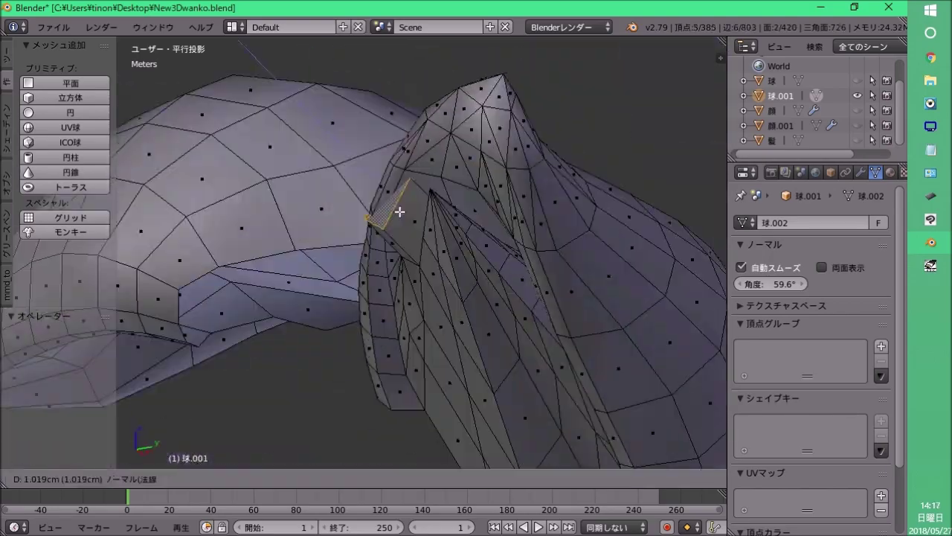
click(399, 212)
mouse_move(399, 258)
middle_down()
mouse_move(352, 315)
mouse_move(446, 351)
mouse_move(416, 307)
middle_up()
key(e)
click(413, 302)
key(s)
click(441, 173)
scroll(328, 297, up, 3)
middle_drag(328, 297, 338, 328)
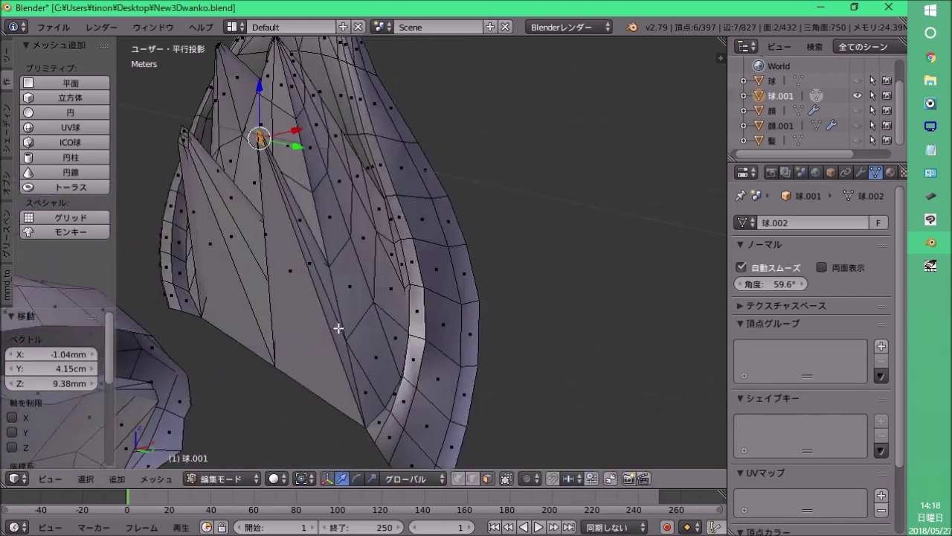
Knife-cut across the wedge, then extrude and taper another outward spike.
key(k)
key(Return)
middle_drag(402, 381, 463, 357)
key(e)
click(404, 340)
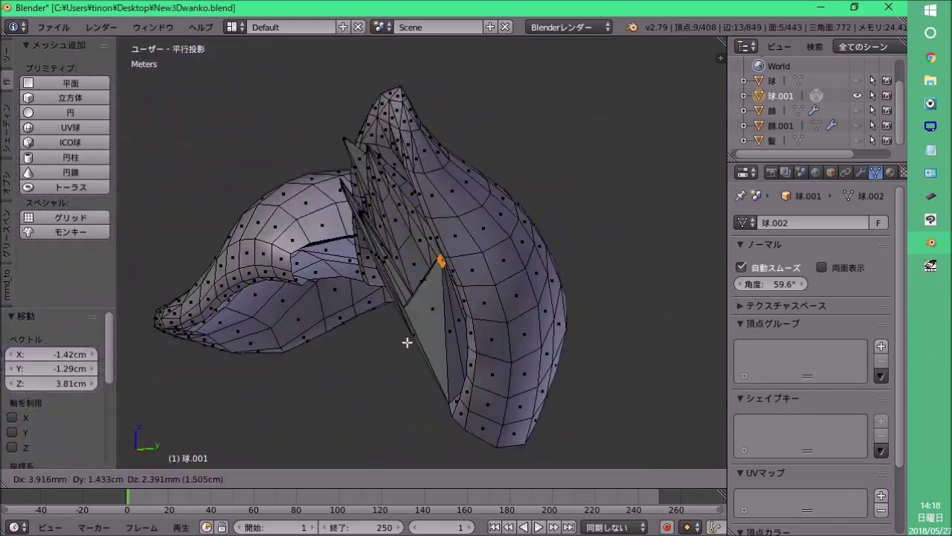
mouse_move(404, 340)
middle_down()
mouse_move(457, 323)
mouse_move(517, 382)
middle_up()
key(s)
click(516, 382)
middle_drag(435, 320, 446, 263)
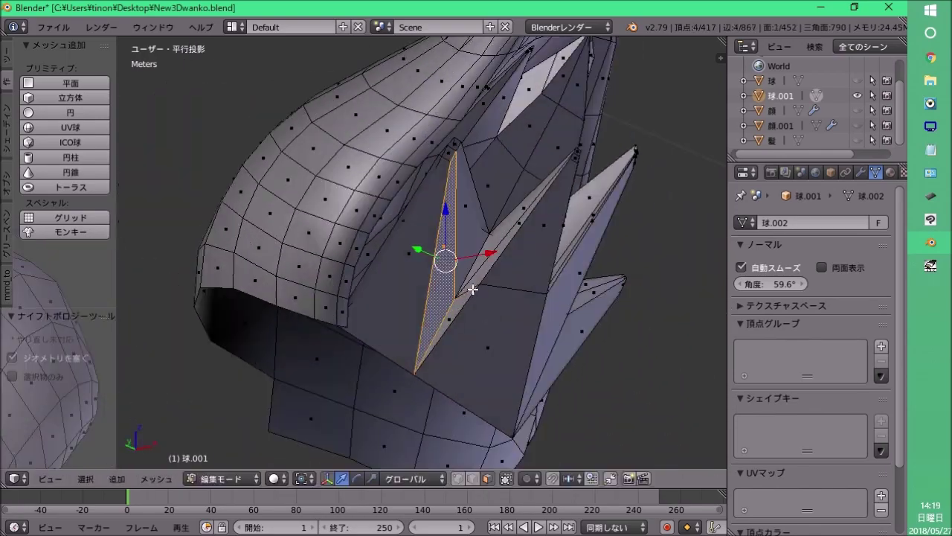
Reposition the spike tip and return to Object Mode to view the whole model.
key(g)
click(415, 330)
middle_drag(415, 329, 469, 298)
key(Tab)
Add an edge loop across the ear and knife-cut an edge into a spike.
scroll(520, 312, up, 2)
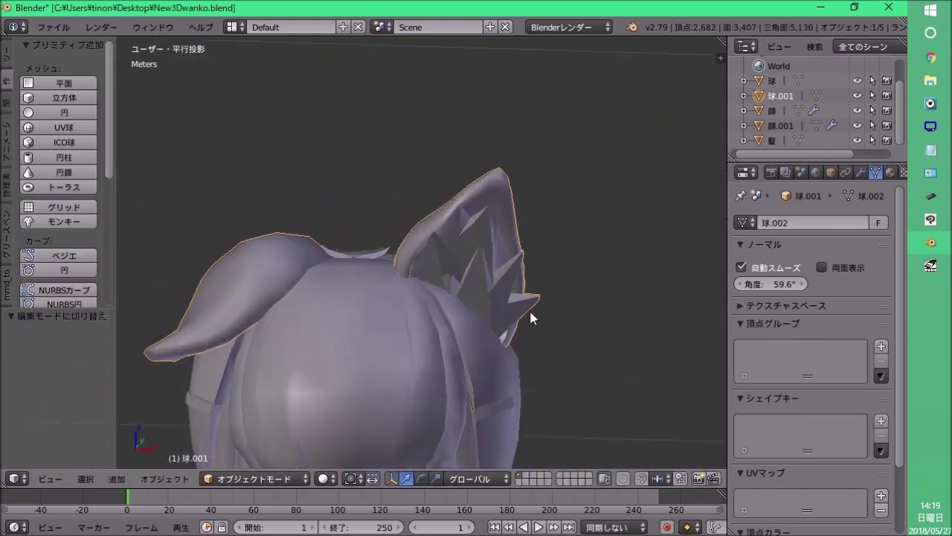
key(Tab)
mouse_move(505, 240)
middle_down()
mouse_move(432, 300)
mouse_move(418, 334)
mouse_move(544, 344)
mouse_move(510, 304)
mouse_move(540, 272)
mouse_move(447, 310)
mouse_move(414, 242)
mouse_move(510, 292)
mouse_move(425, 273)
mouse_move(574, 159)
middle_up()
key(ctrl+r)
click(432, 300)
key(k)
click(544, 334)
key(Return)
Merge the picked spike vertices at their centre and knife-cut another spike.
key(alt+m)
click(416, 246)
scroll(481, 323, down, 3)
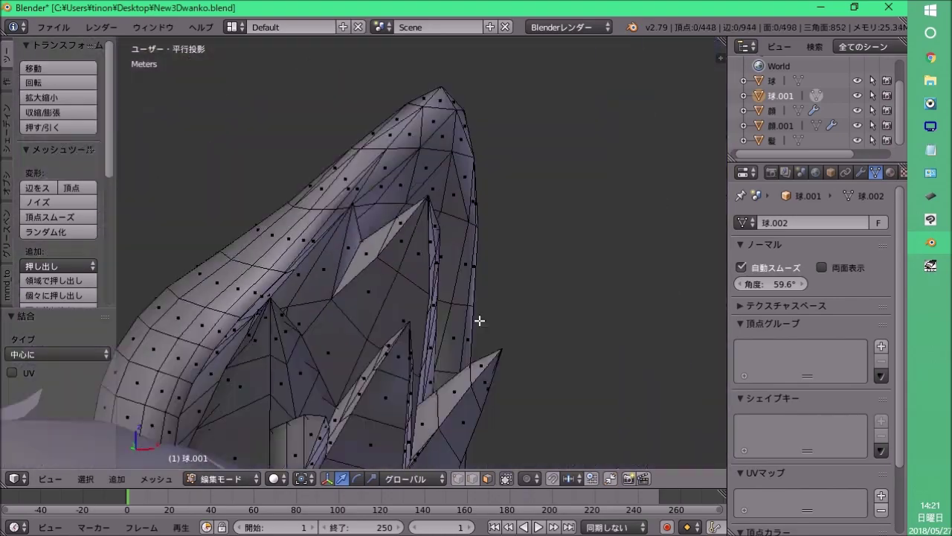
key(k)
middle_drag(470, 181, 372, 223)
click(309, 129)
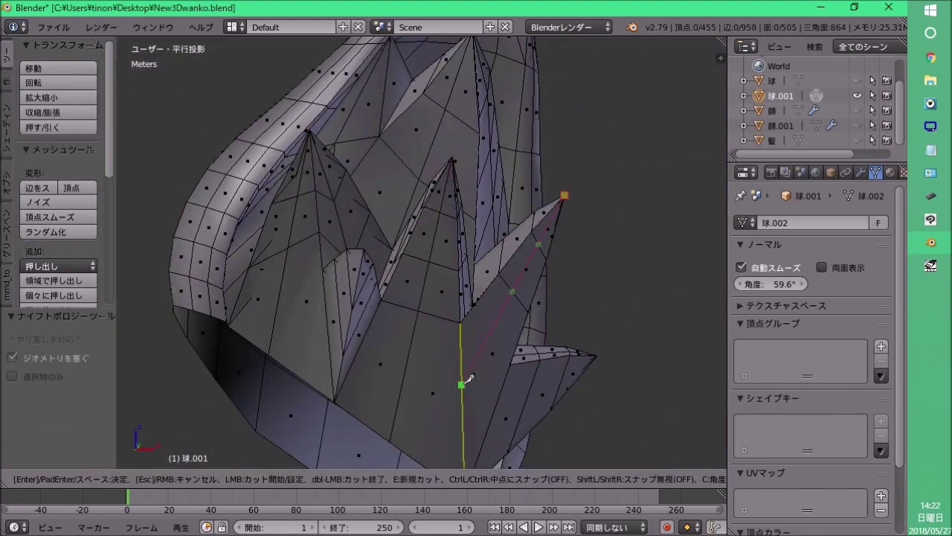
middle_drag(468, 379, 425, 181)
key(Return)
Move individual spike vertices to new positions.
right_click(414, 132)
key(g)
click(499, 171)
mouse_move(499, 171)
middle_down()
mouse_move(360, 233)
mouse_move(523, 334)
mouse_move(528, 378)
middle_up()
key(g)
click(387, 319)
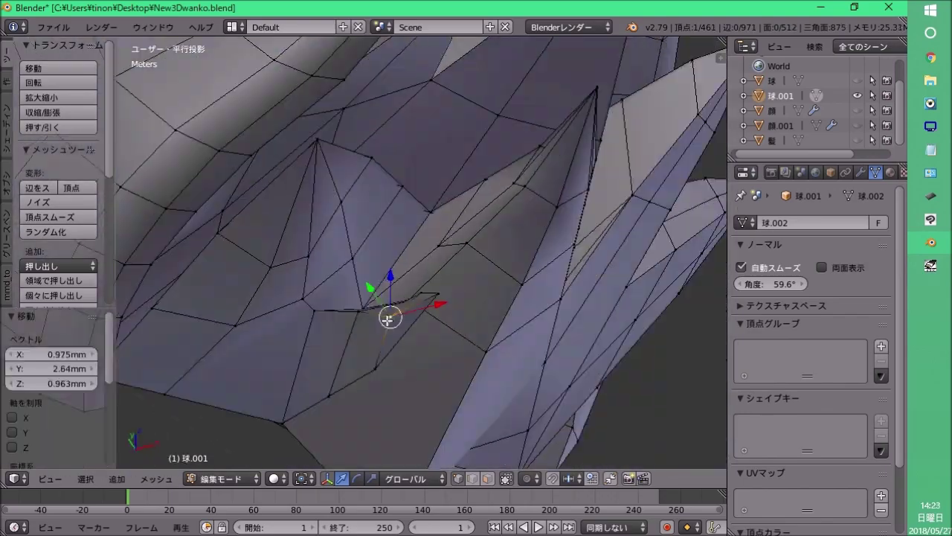
Move one more ear-tip vertex and split the 3D view into two side-by-side panes.
mouse_move(387, 319)
middle_down()
mouse_move(501, 217)
mouse_move(532, 290)
middle_up()
scroll(531, 291, up, 3)
key(g)
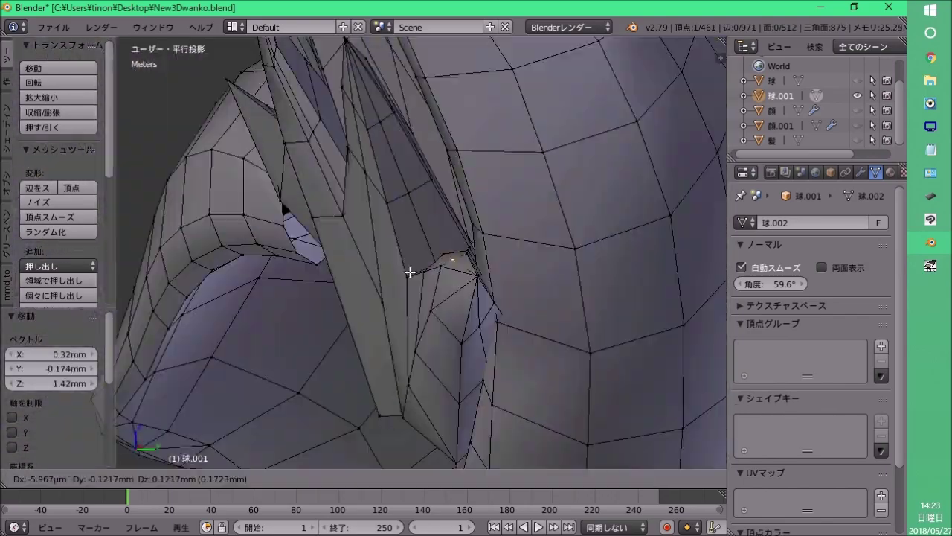
click(410, 272)
mouse_move(410, 273)
middle_down()
mouse_move(489, 255)
mouse_move(383, 205)
middle_up()
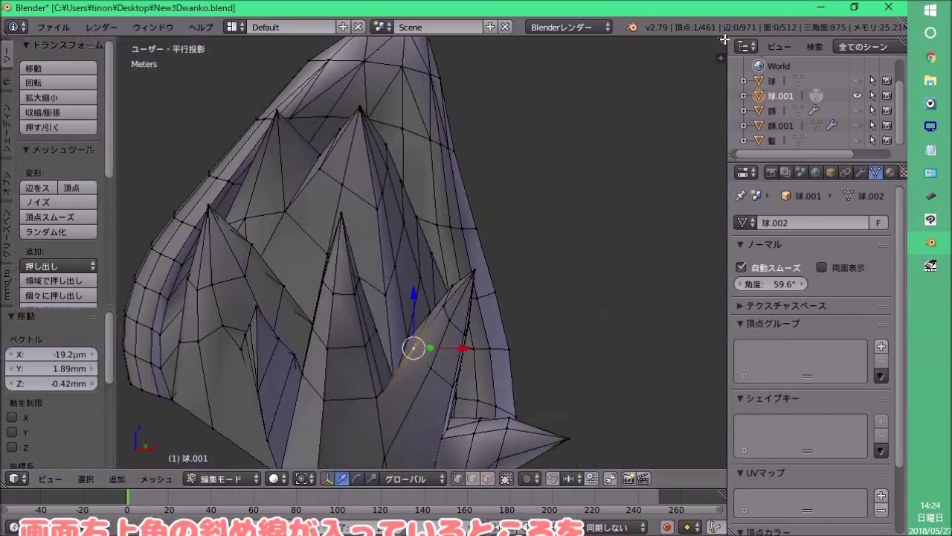
drag(725, 38, 387, 74)
middle_drag(548, 251, 597, 272)
Show the N side panel, toggle Quad View on and off, and inspect the spiky ear mesh.
key(g)
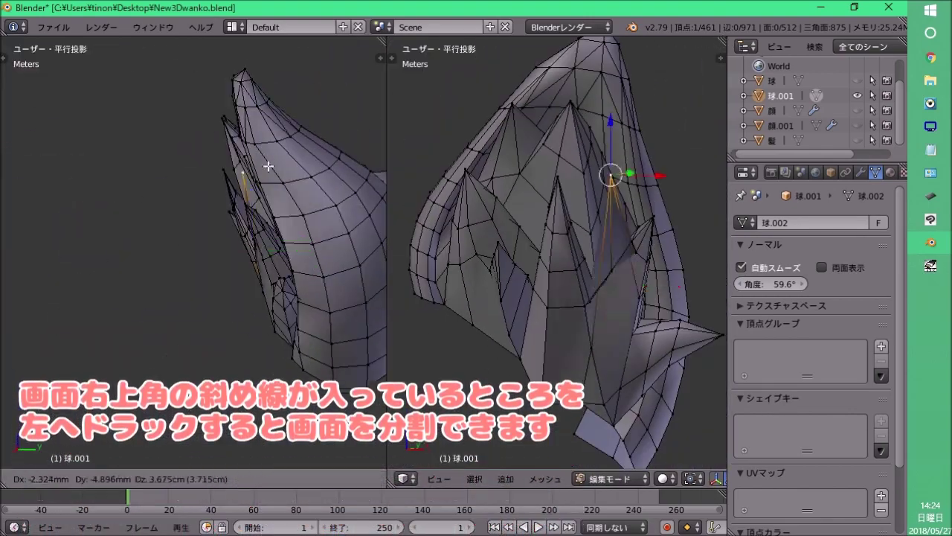
key(n)
key(ctrl+alt+q)
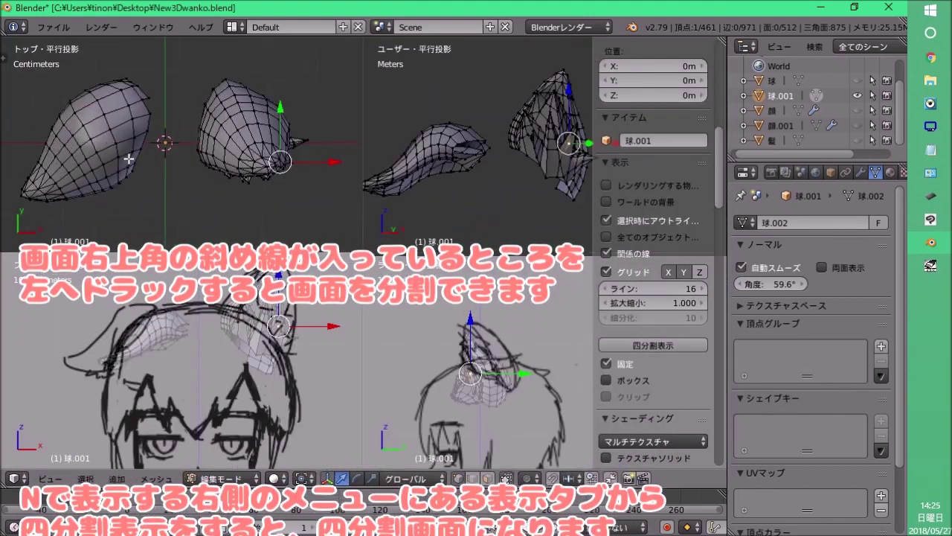
key(ctrl+alt+q)
scroll(347, 287, up, 5)
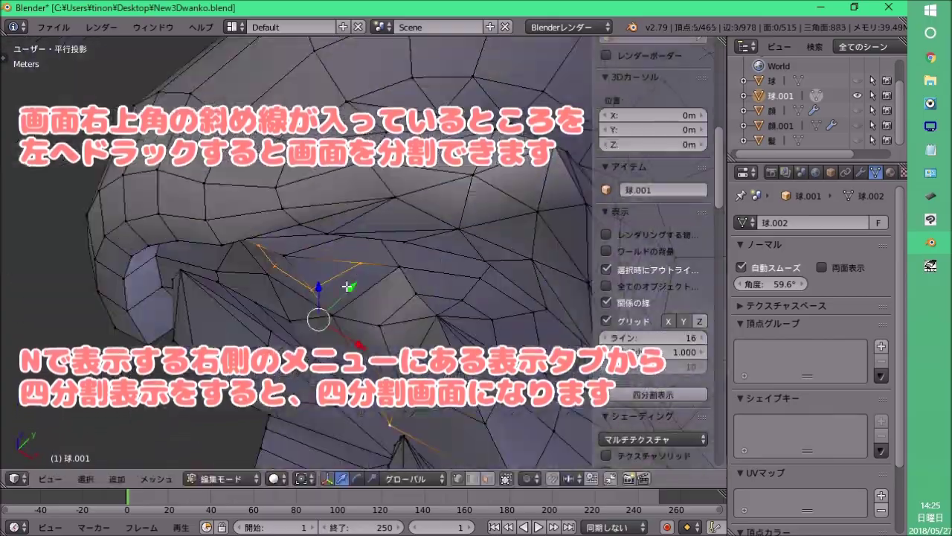
mouse_move(348, 286)
middle_down()
mouse_move(361, 291)
mouse_move(298, 109)
mouse_move(312, 134)
mouse_move(329, 245)
mouse_move(450, 270)
middle_up()
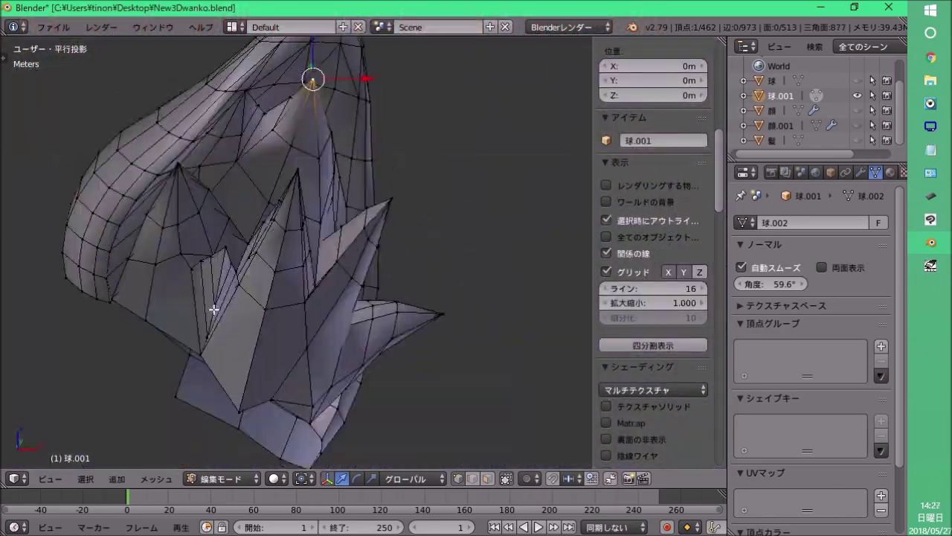
mouse_move(214, 309)
middle_down()
mouse_move(187, 238)
mouse_move(300, 334)
mouse_move(895, 179)
middle_up()
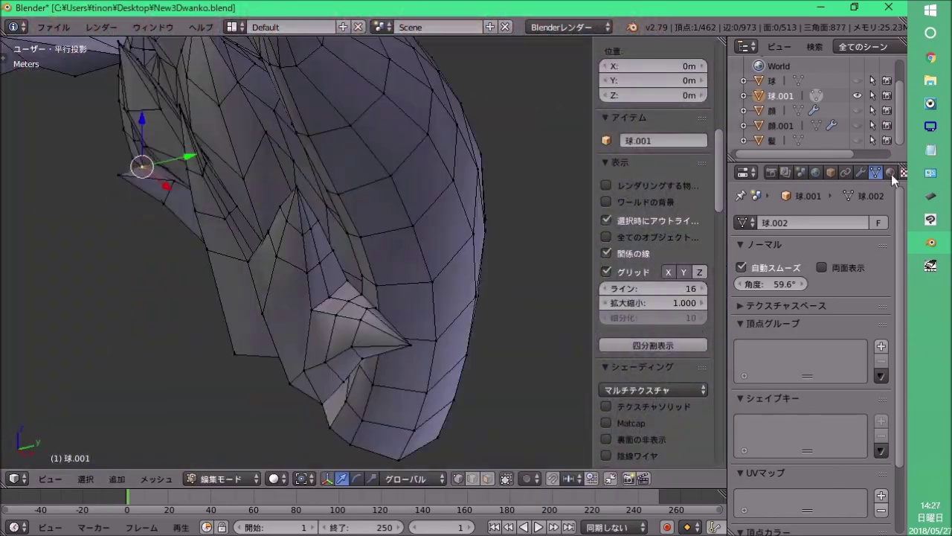
mouse_move(312, 246)
middle_down()
mouse_move(297, 223)
mouse_move(319, 246)
mouse_move(315, 340)
mouse_move(315, 230)
mouse_move(257, 283)
mouse_move(425, 325)
mouse_move(278, 304)
mouse_move(361, 133)
mouse_move(337, 346)
mouse_move(260, 258)
mouse_move(430, 246)
middle_up()
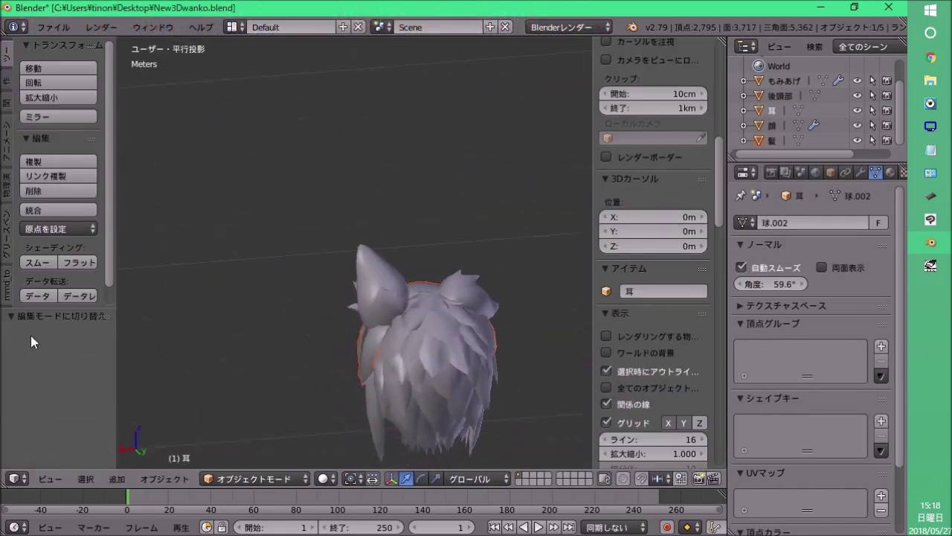
mouse_move(384, 319)
middle_down()
mouse_move(414, 288)
mouse_move(343, 290)
middle_up()
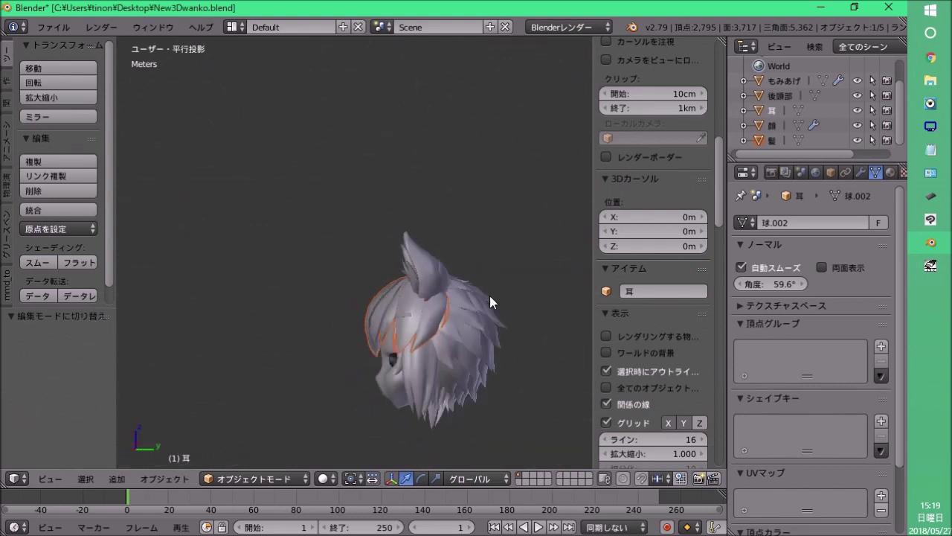
scroll(489, 295, up, 4)
mouse_move(505, 292)
middle_down()
mouse_move(264, 313)
mouse_move(234, 332)
mouse_move(438, 337)
mouse_move(328, 324)
mouse_move(346, 310)
mouse_move(347, 338)
middle_up()
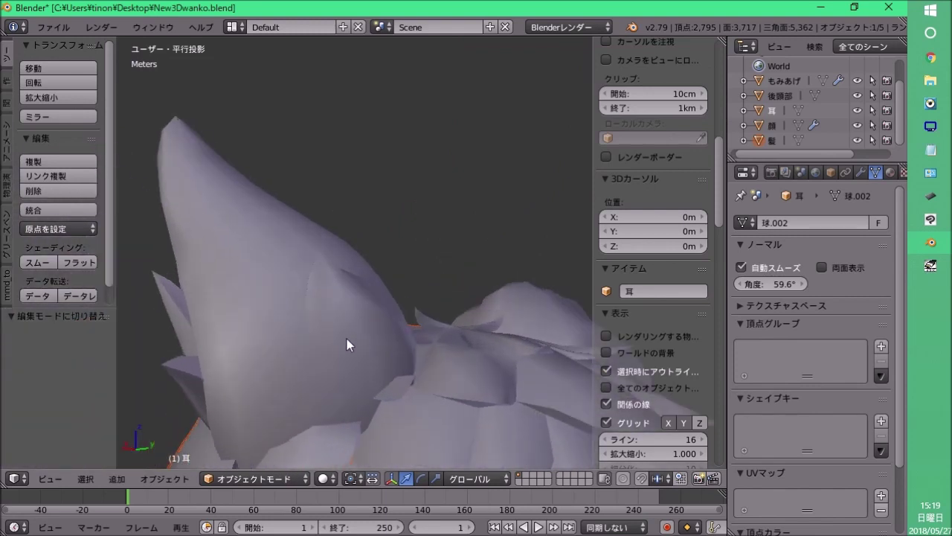
scroll(346, 338, down, 5)
scroll(339, 311, down, 2)
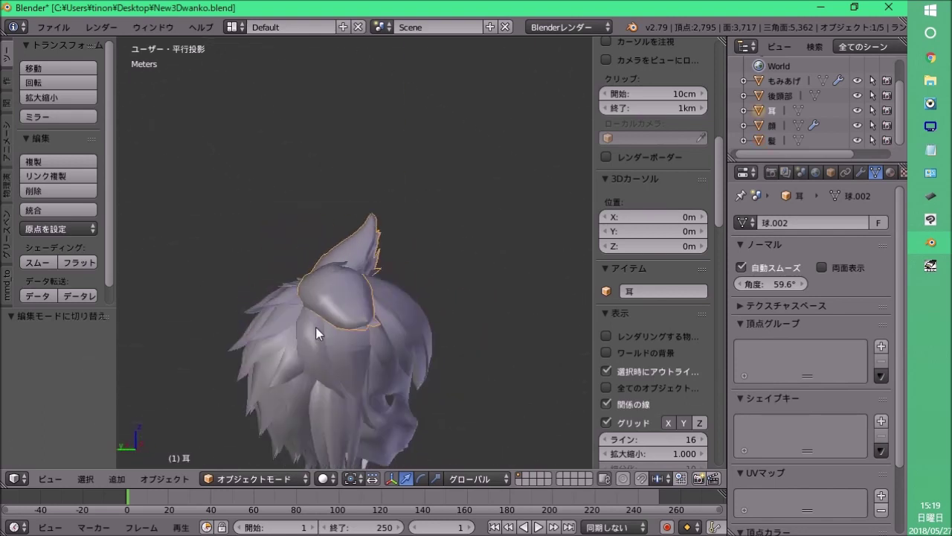
scroll(315, 326, up, 3)
middle_drag(366, 315, 248, 290)
mouse_move(445, 303)
middle_down()
mouse_move(378, 302)
mouse_move(372, 329)
mouse_move(395, 321)
mouse_move(346, 317)
middle_up()
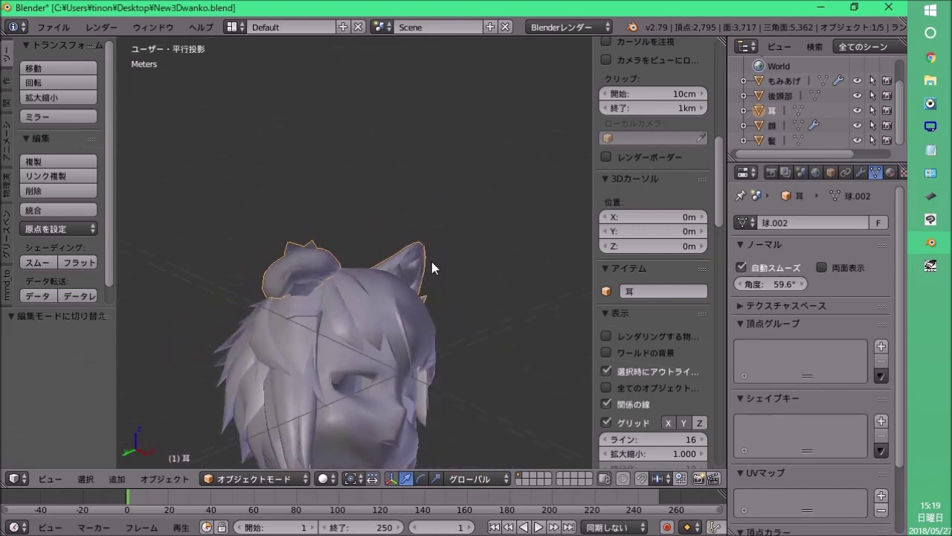
middle_drag(432, 261, 433, 328)
mouse_move(385, 355)
middle_down()
mouse_move(262, 342)
mouse_move(467, 323)
mouse_move(491, 355)
mouse_move(347, 356)
mouse_move(511, 369)
mouse_move(404, 361)
mouse_move(340, 336)
mouse_move(383, 322)
mouse_move(373, 287)
mouse_move(329, 279)
mouse_move(385, 290)
mouse_move(356, 279)
mouse_move(431, 283)
mouse_move(491, 265)
mouse_move(467, 303)
mouse_move(419, 318)
mouse_move(357, 303)
mouse_move(330, 313)
mouse_move(330, 330)
mouse_move(358, 313)
middle_up()
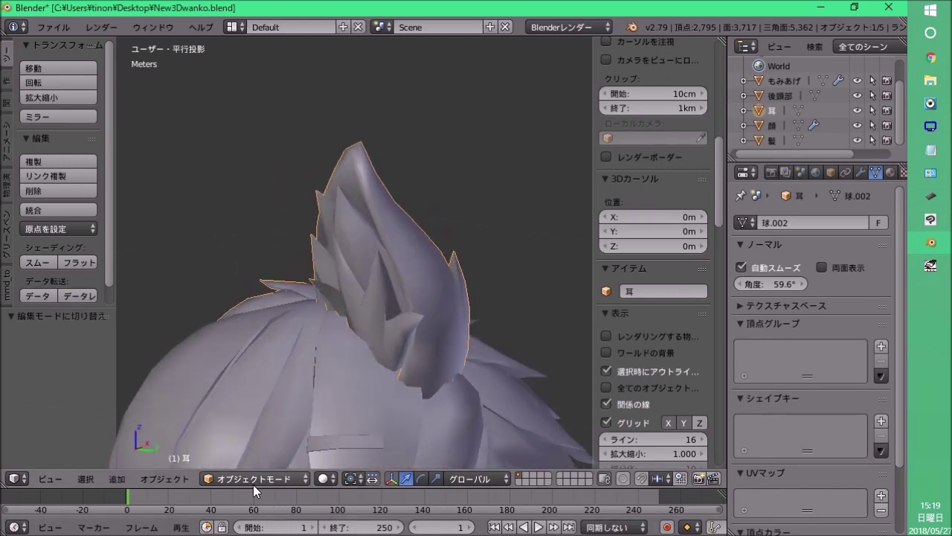
Switch to Edit Mode and shift the ear mesh slightly on the head.
click(253, 445)
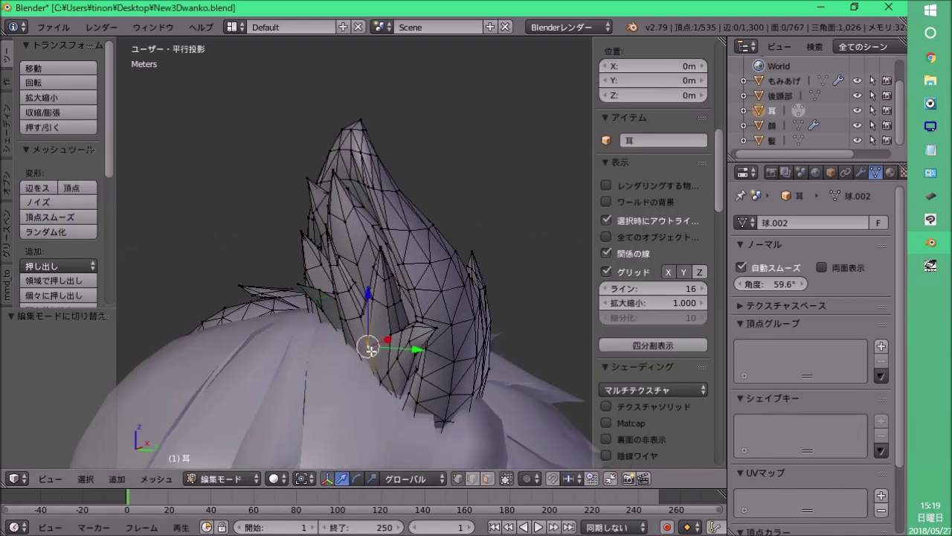
mouse_move(370, 349)
middle_down()
mouse_move(329, 336)
mouse_move(361, 378)
mouse_move(346, 362)
mouse_move(357, 383)
mouse_move(332, 391)
mouse_move(352, 324)
mouse_move(262, 359)
mouse_move(456, 370)
middle_up()
click(359, 356)
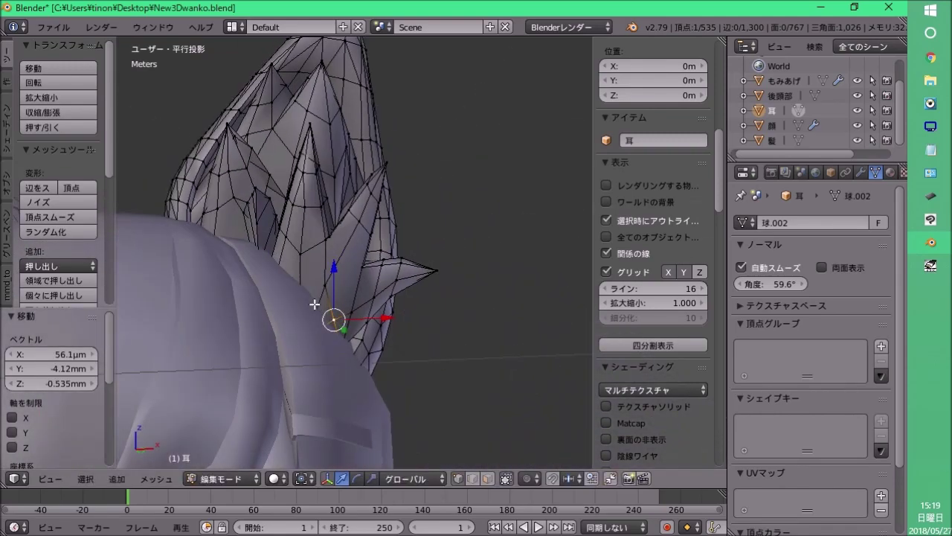
middle_drag(315, 304, 307, 324)
mouse_move(346, 358)
middle_down()
mouse_move(293, 349)
mouse_move(253, 318)
mouse_move(329, 331)
mouse_move(442, 313)
mouse_move(319, 297)
mouse_move(323, 304)
mouse_move(230, 330)
mouse_move(430, 272)
mouse_move(312, 335)
mouse_move(300, 304)
mouse_move(299, 330)
mouse_move(365, 297)
mouse_move(457, 310)
mouse_move(404, 273)
mouse_move(458, 357)
mouse_move(330, 310)
mouse_move(220, 313)
mouse_move(399, 304)
mouse_move(454, 375)
mouse_move(320, 349)
mouse_move(396, 338)
mouse_move(342, 304)
middle_up()
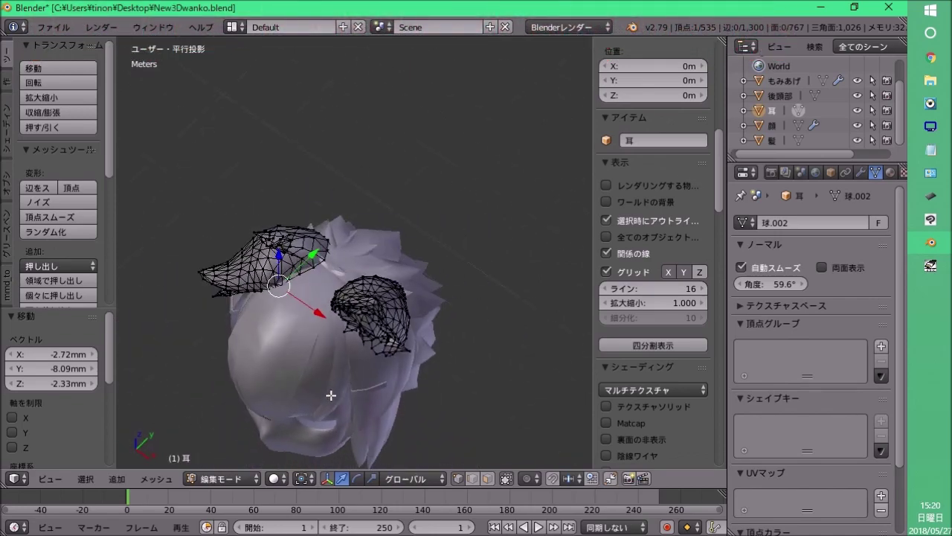
Orbit and zoom to check both cat ears from behind and front.
mouse_move(422, 386)
middle_down()
mouse_move(389, 330)
mouse_move(356, 334)
middle_up()
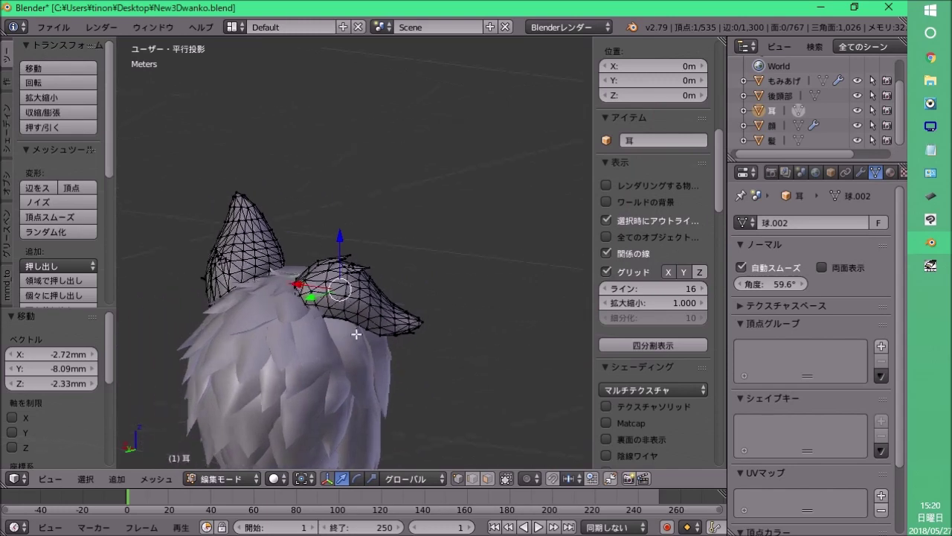
mouse_move(418, 318)
middle_down()
mouse_move(357, 336)
mouse_move(340, 354)
mouse_move(414, 298)
middle_up()
scroll(414, 299, down, 3)
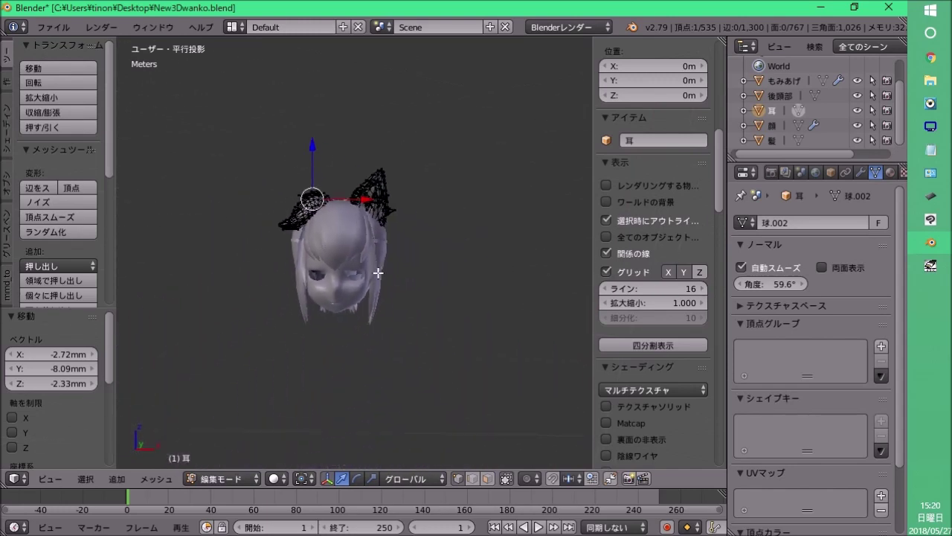
mouse_move(346, 200)
middle_down()
mouse_move(384, 290)
mouse_move(351, 226)
middle_up()
scroll(374, 272, up, 3)
scroll(375, 260, down, 3)
scroll(359, 259, down, 2)
scroll(325, 256, down, 2)
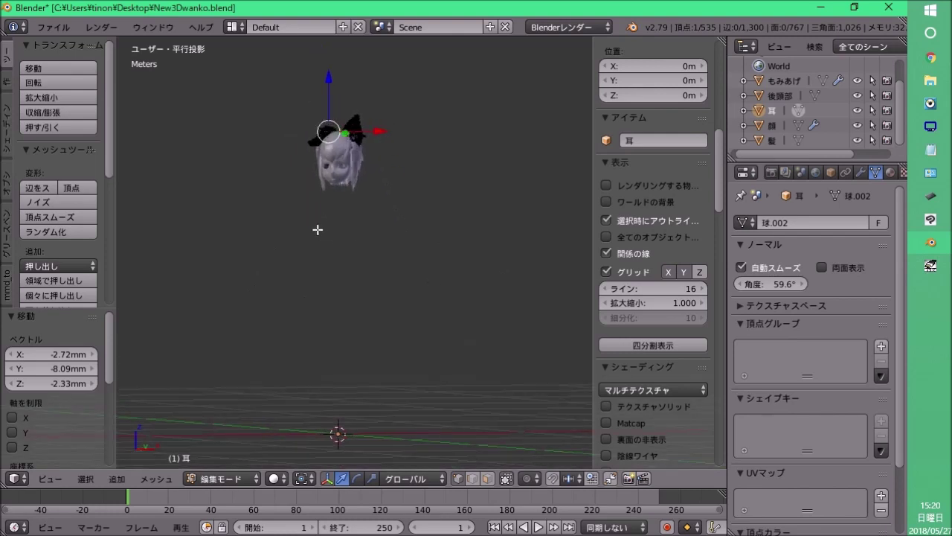